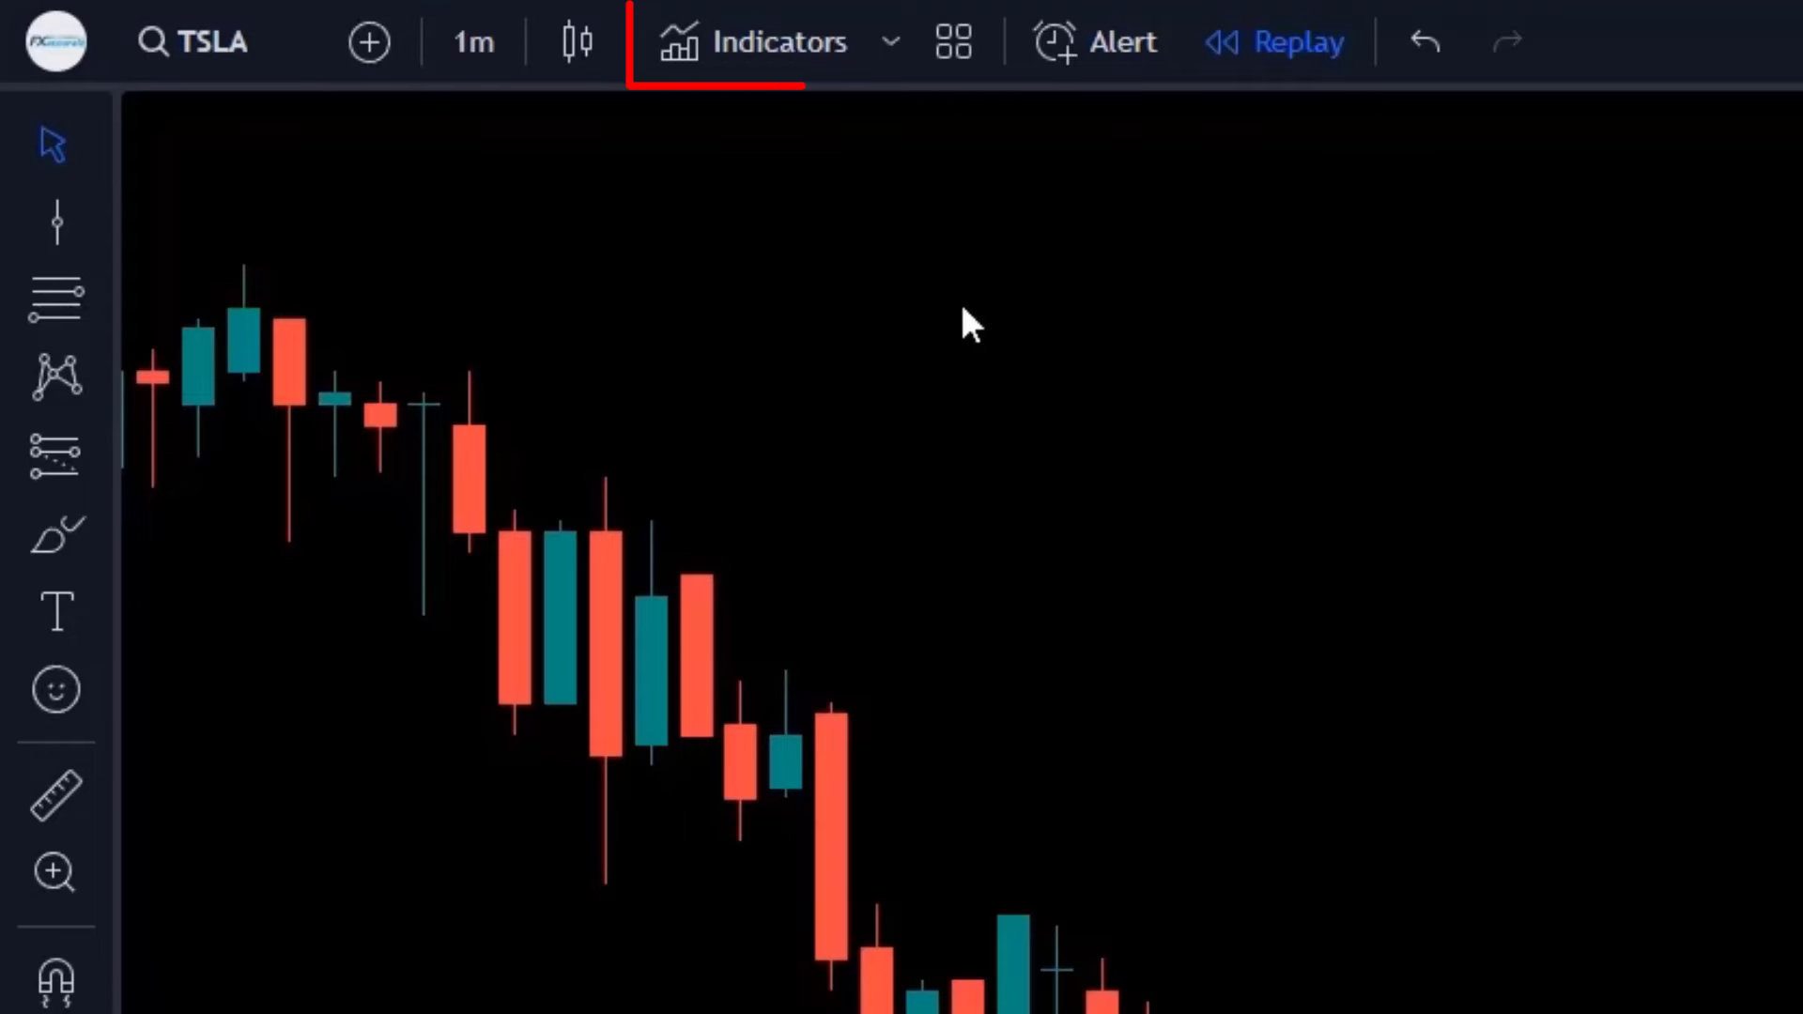
Add the community indicator 3MA CROSS with long(buy)/short(sell) alerts and the technical indicator Detrended Price Oscillator to the TSLA chart.
left_click(813, 66)
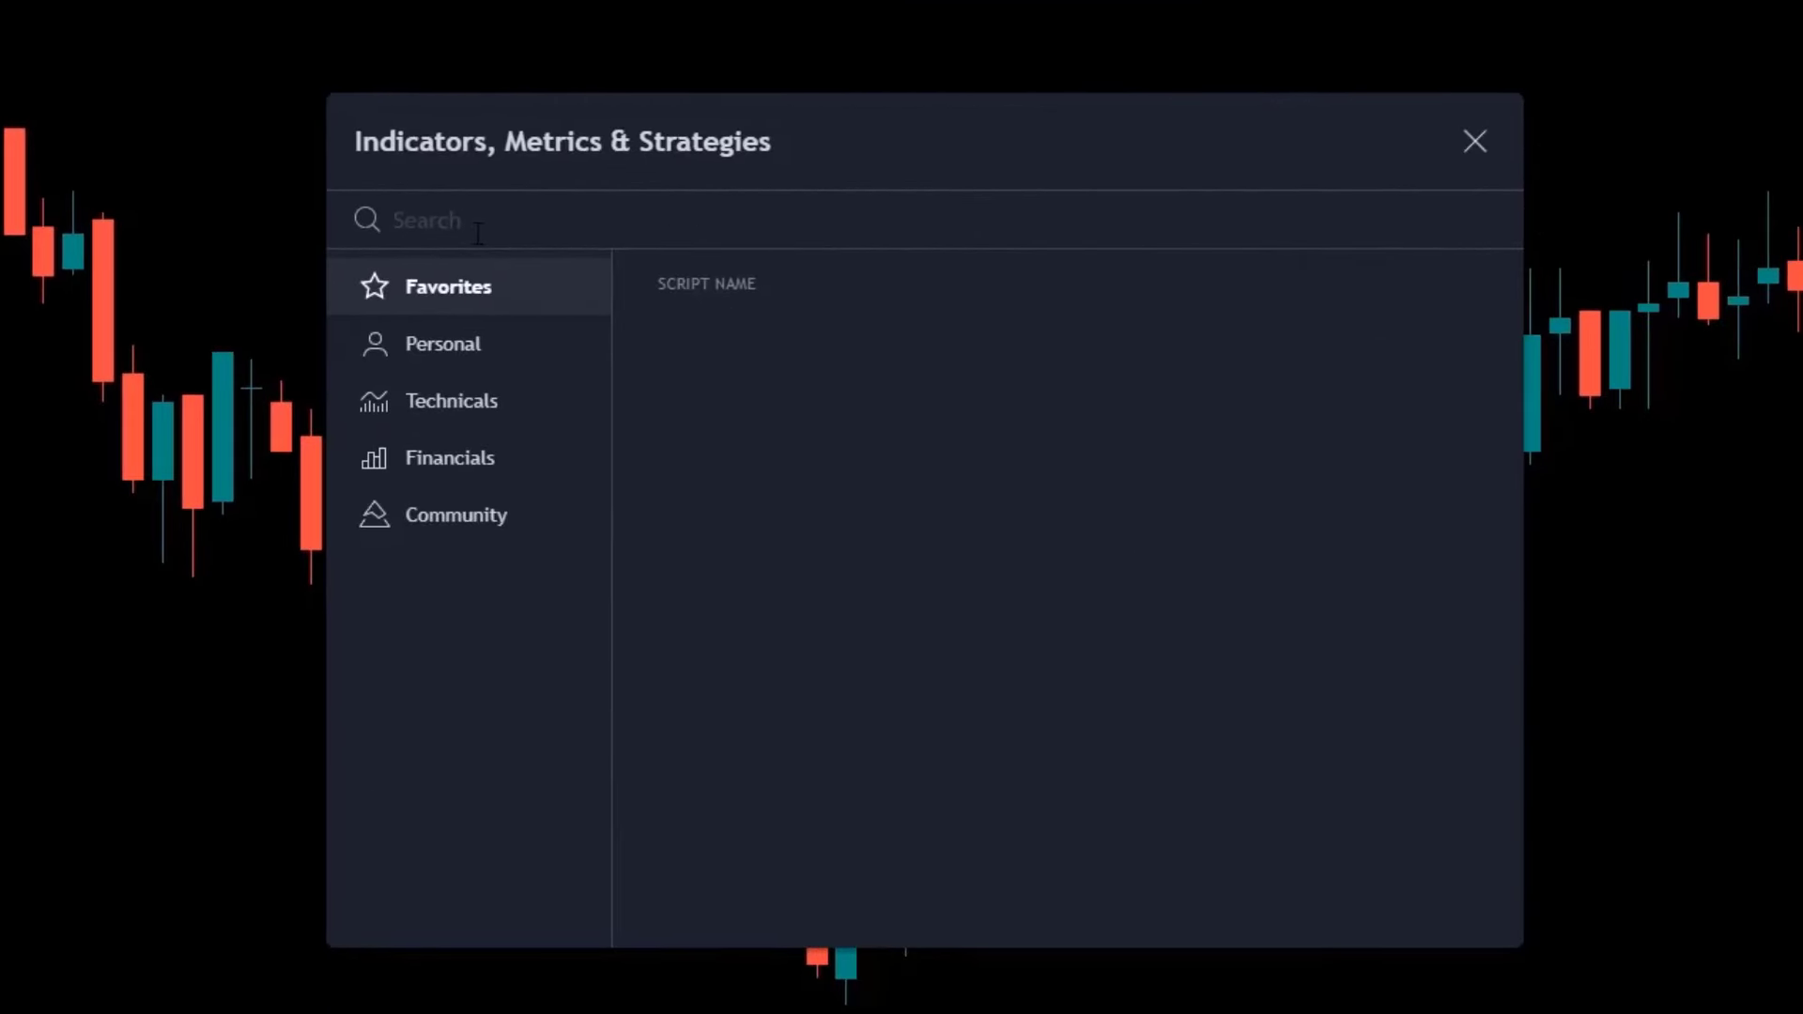
type("3ma cross")
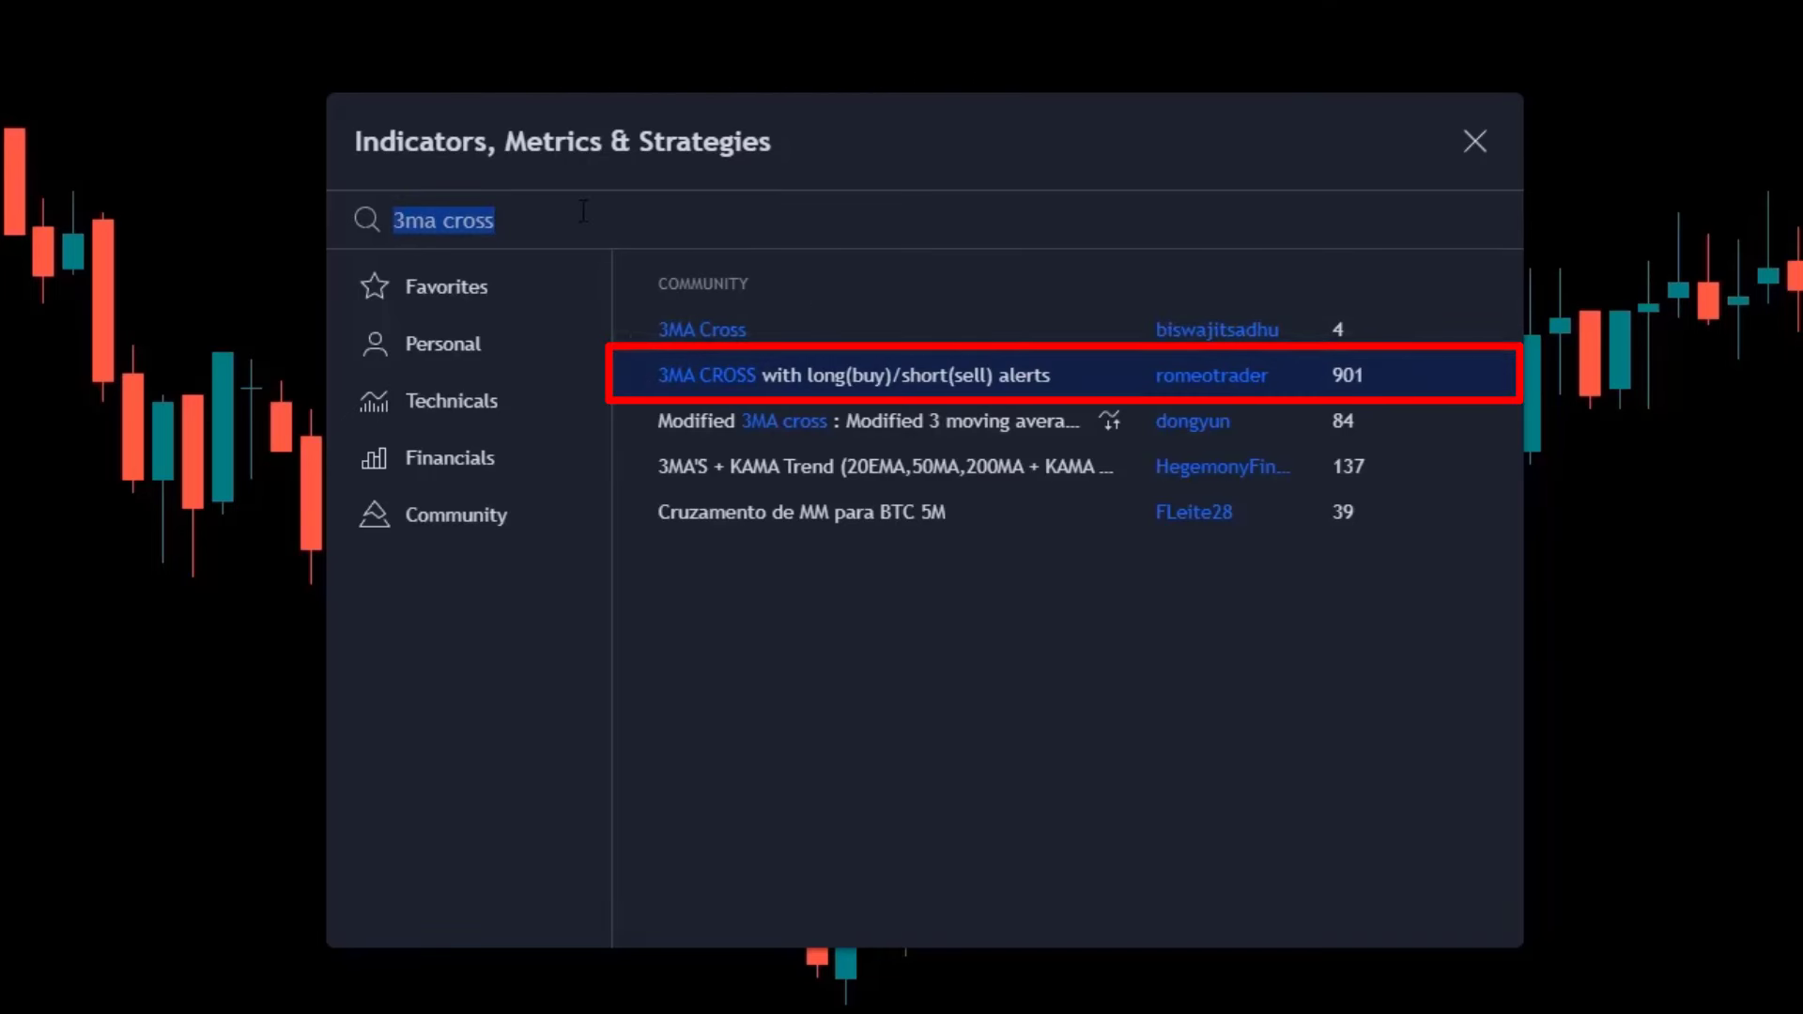
triple_click(583, 211)
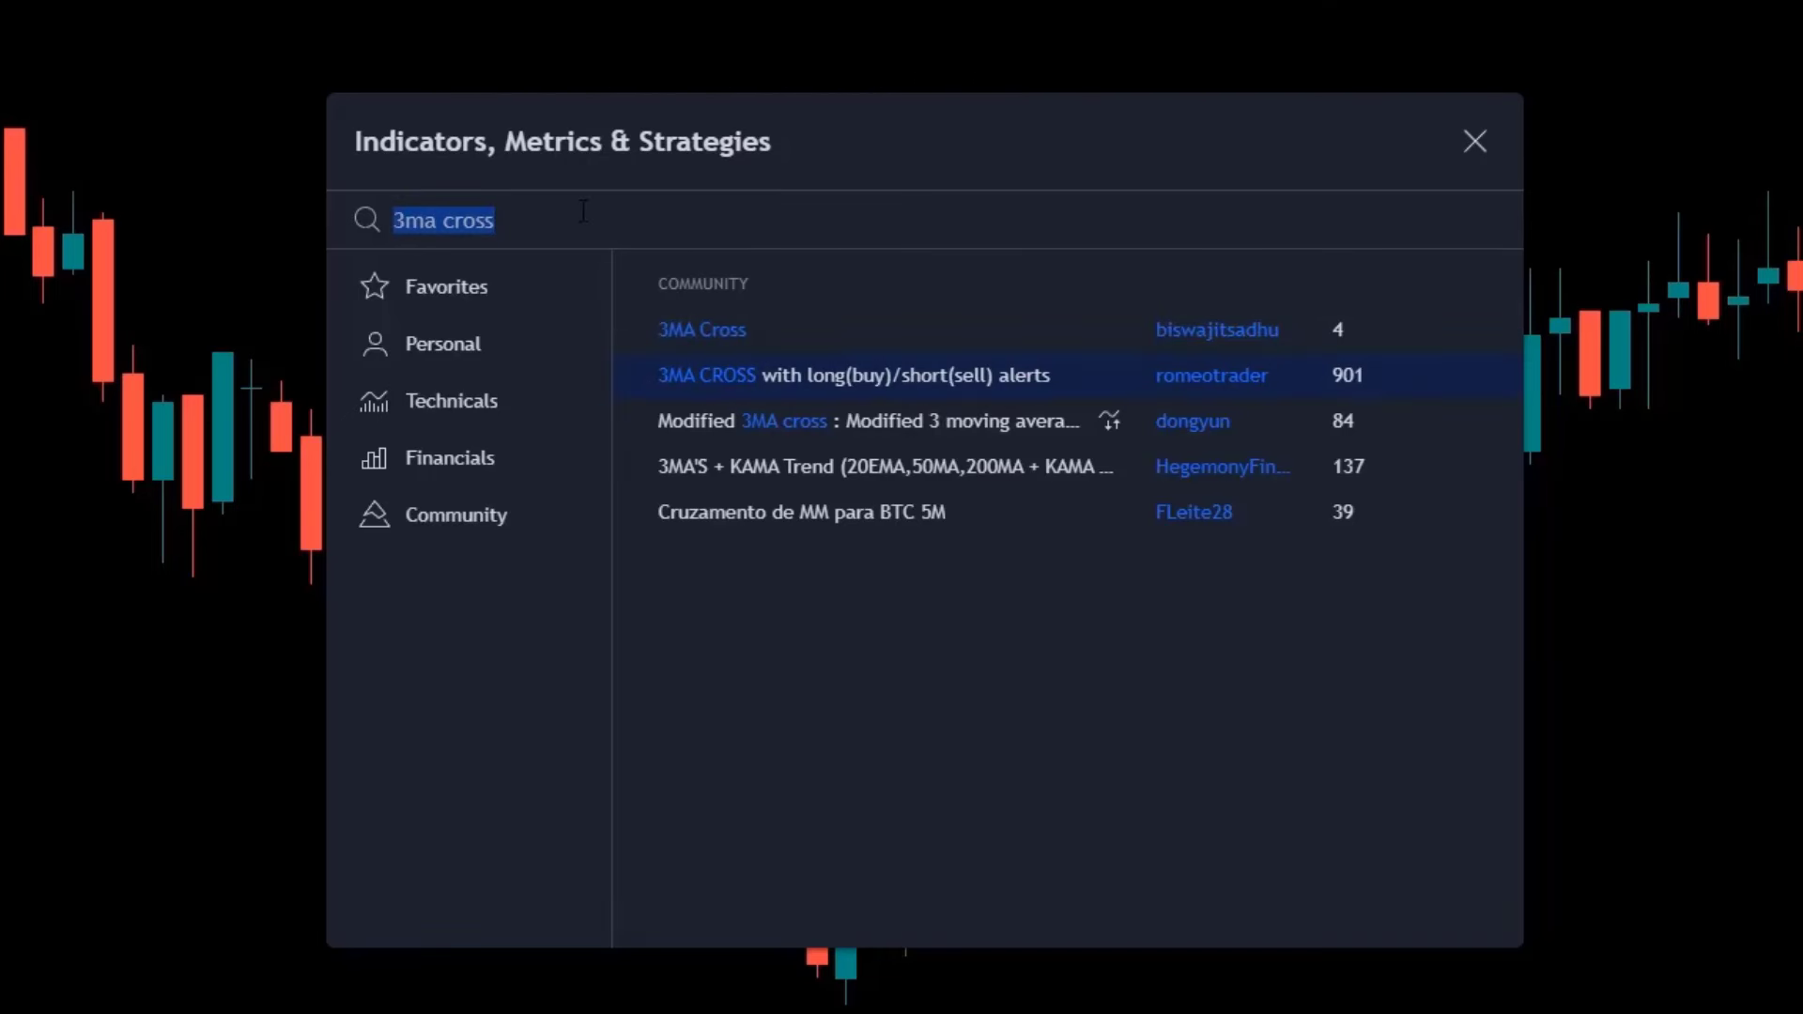
type("detrended")
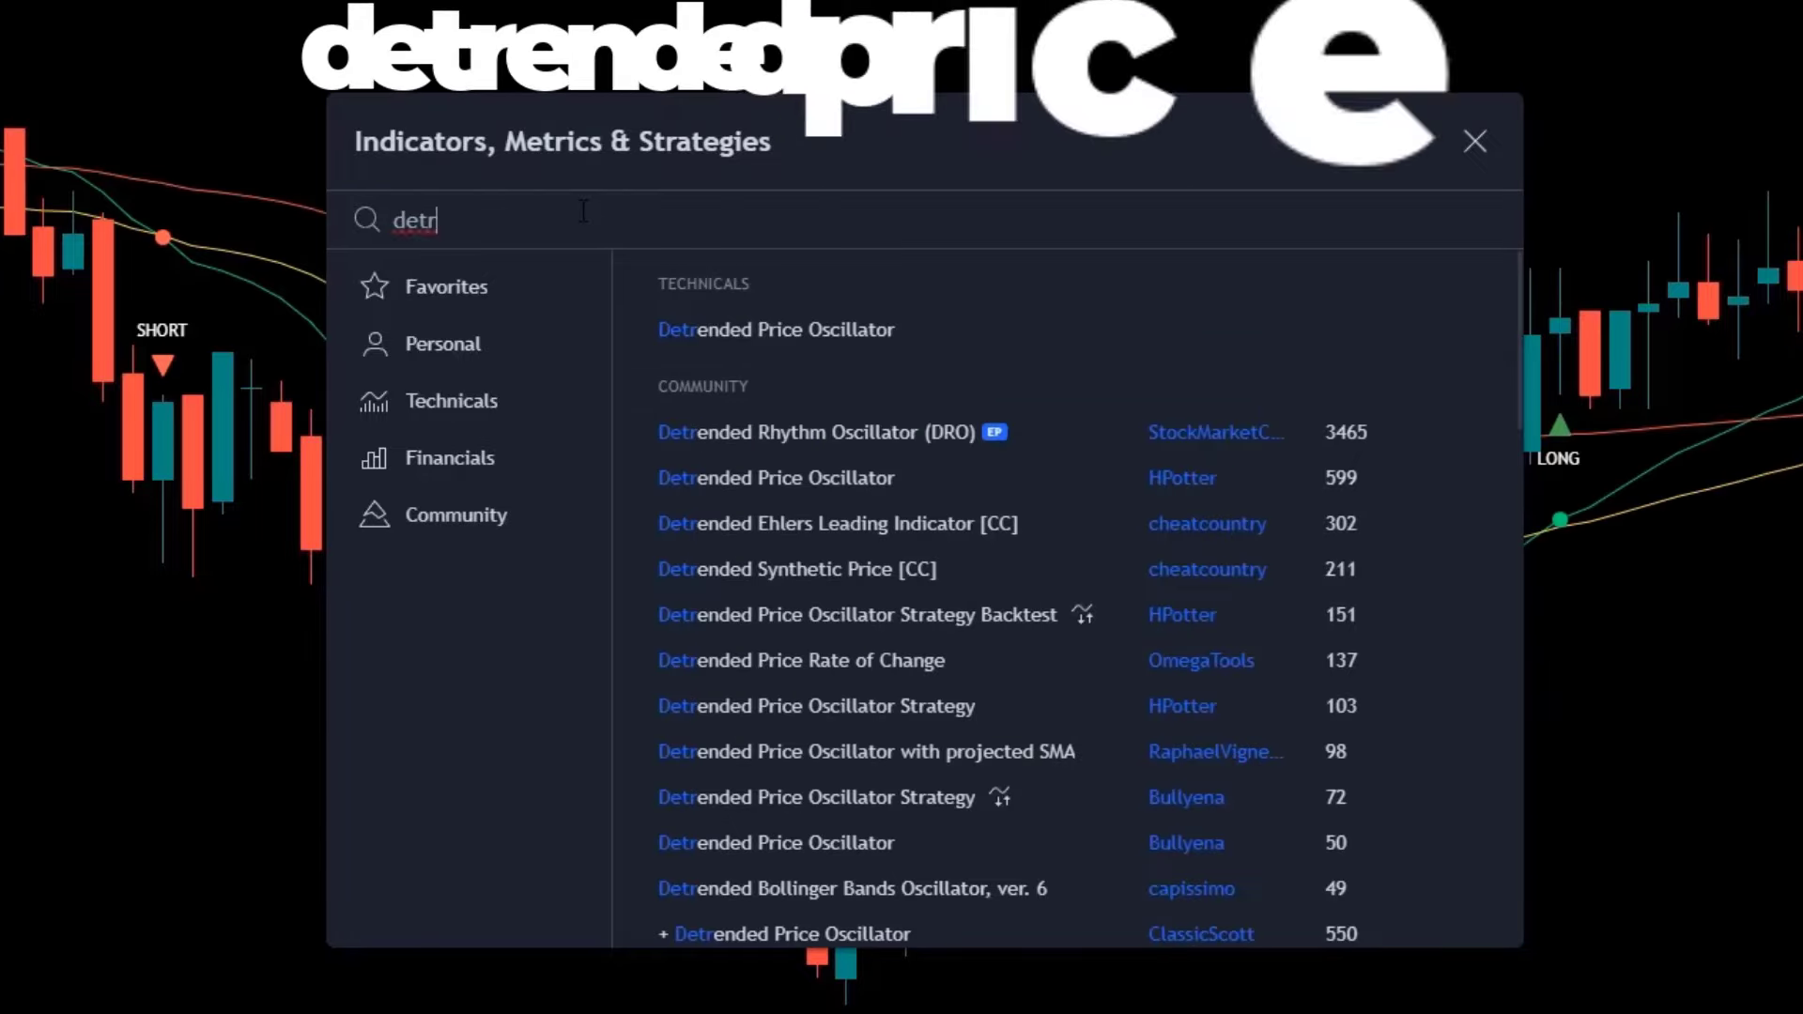
left_click(1011, 330)
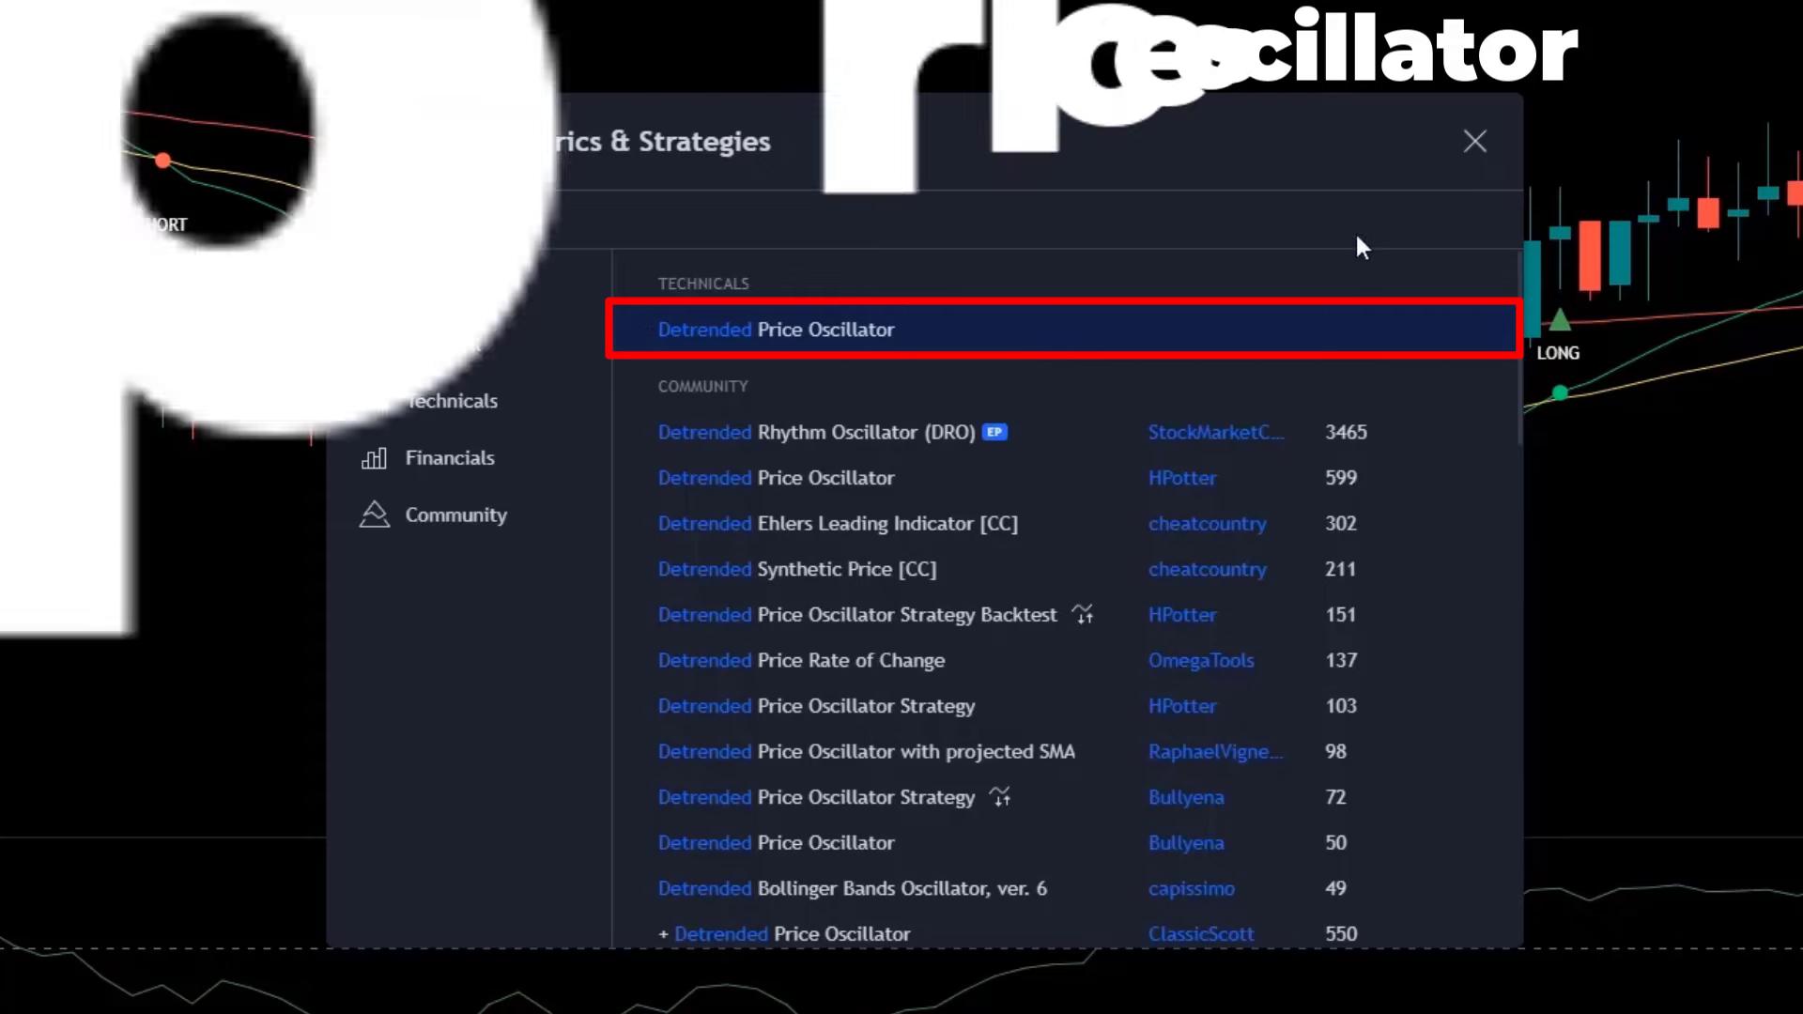
left_click(1471, 151)
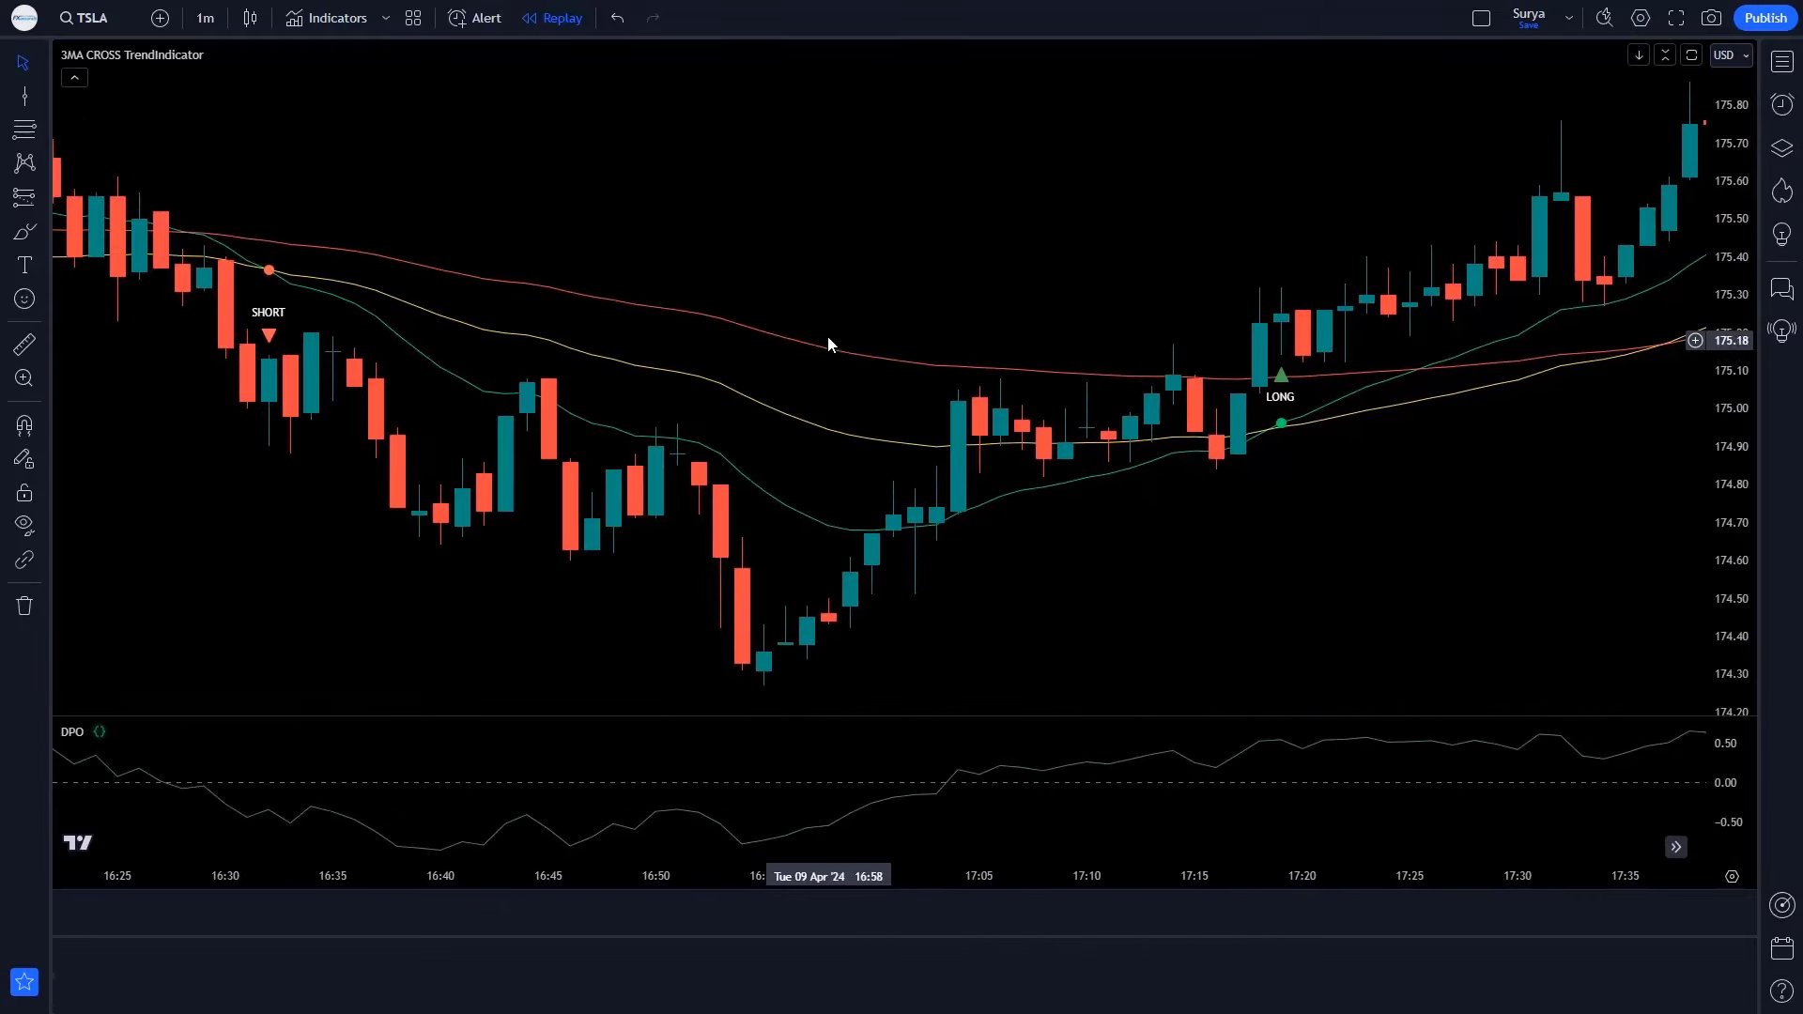
Set MA1 to 30 and MA2 to 38 in the 3MA CROSS TrendIndicator settings.
left_click(246, 54)
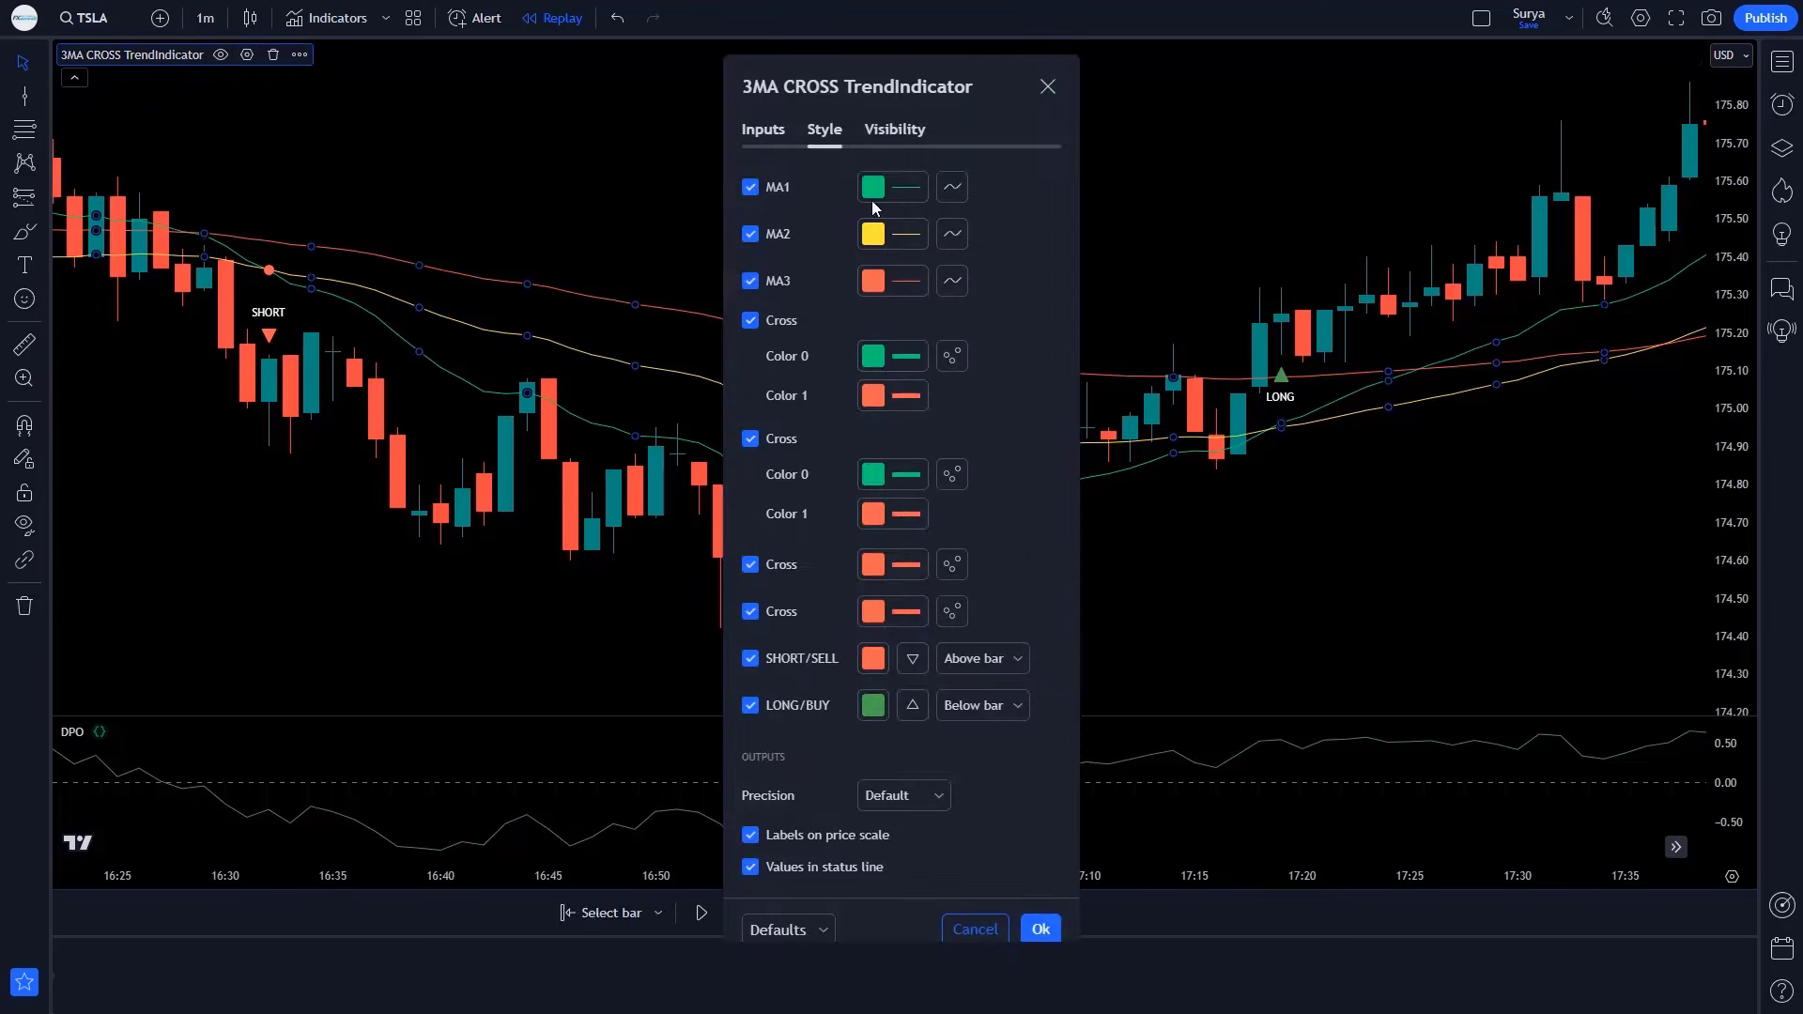
left_click(762, 129)
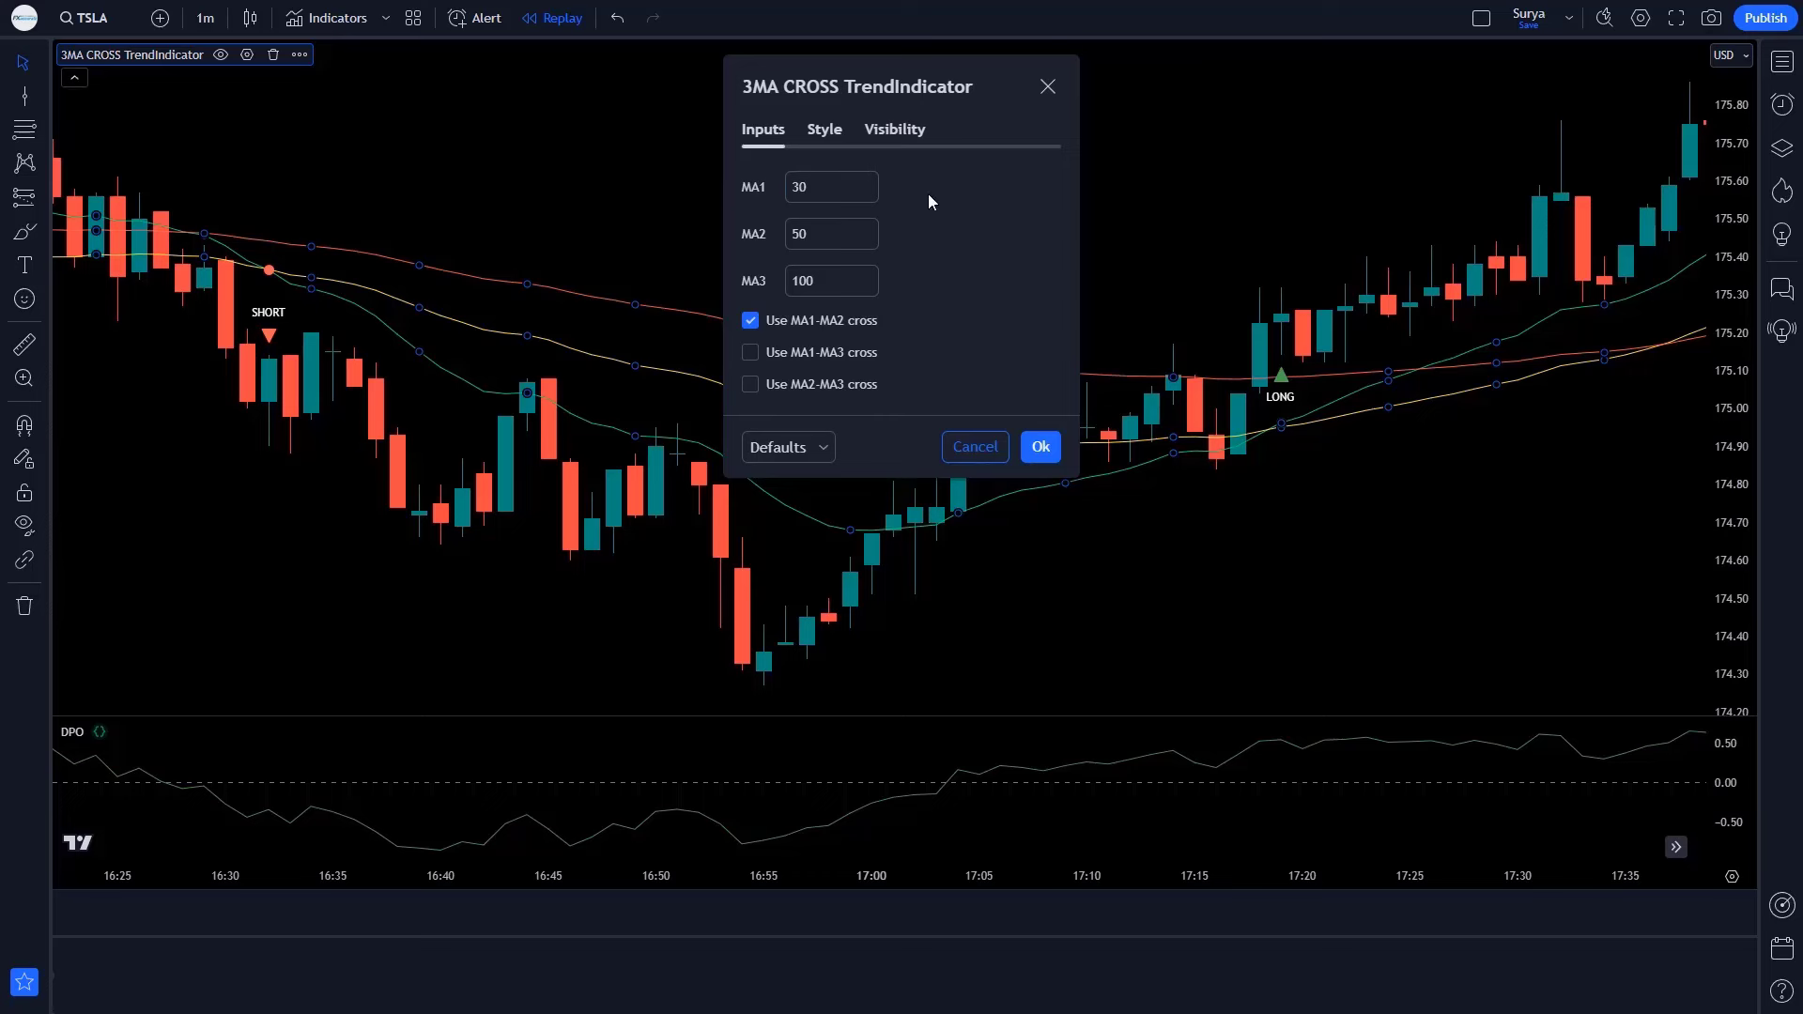
left_click(820, 234)
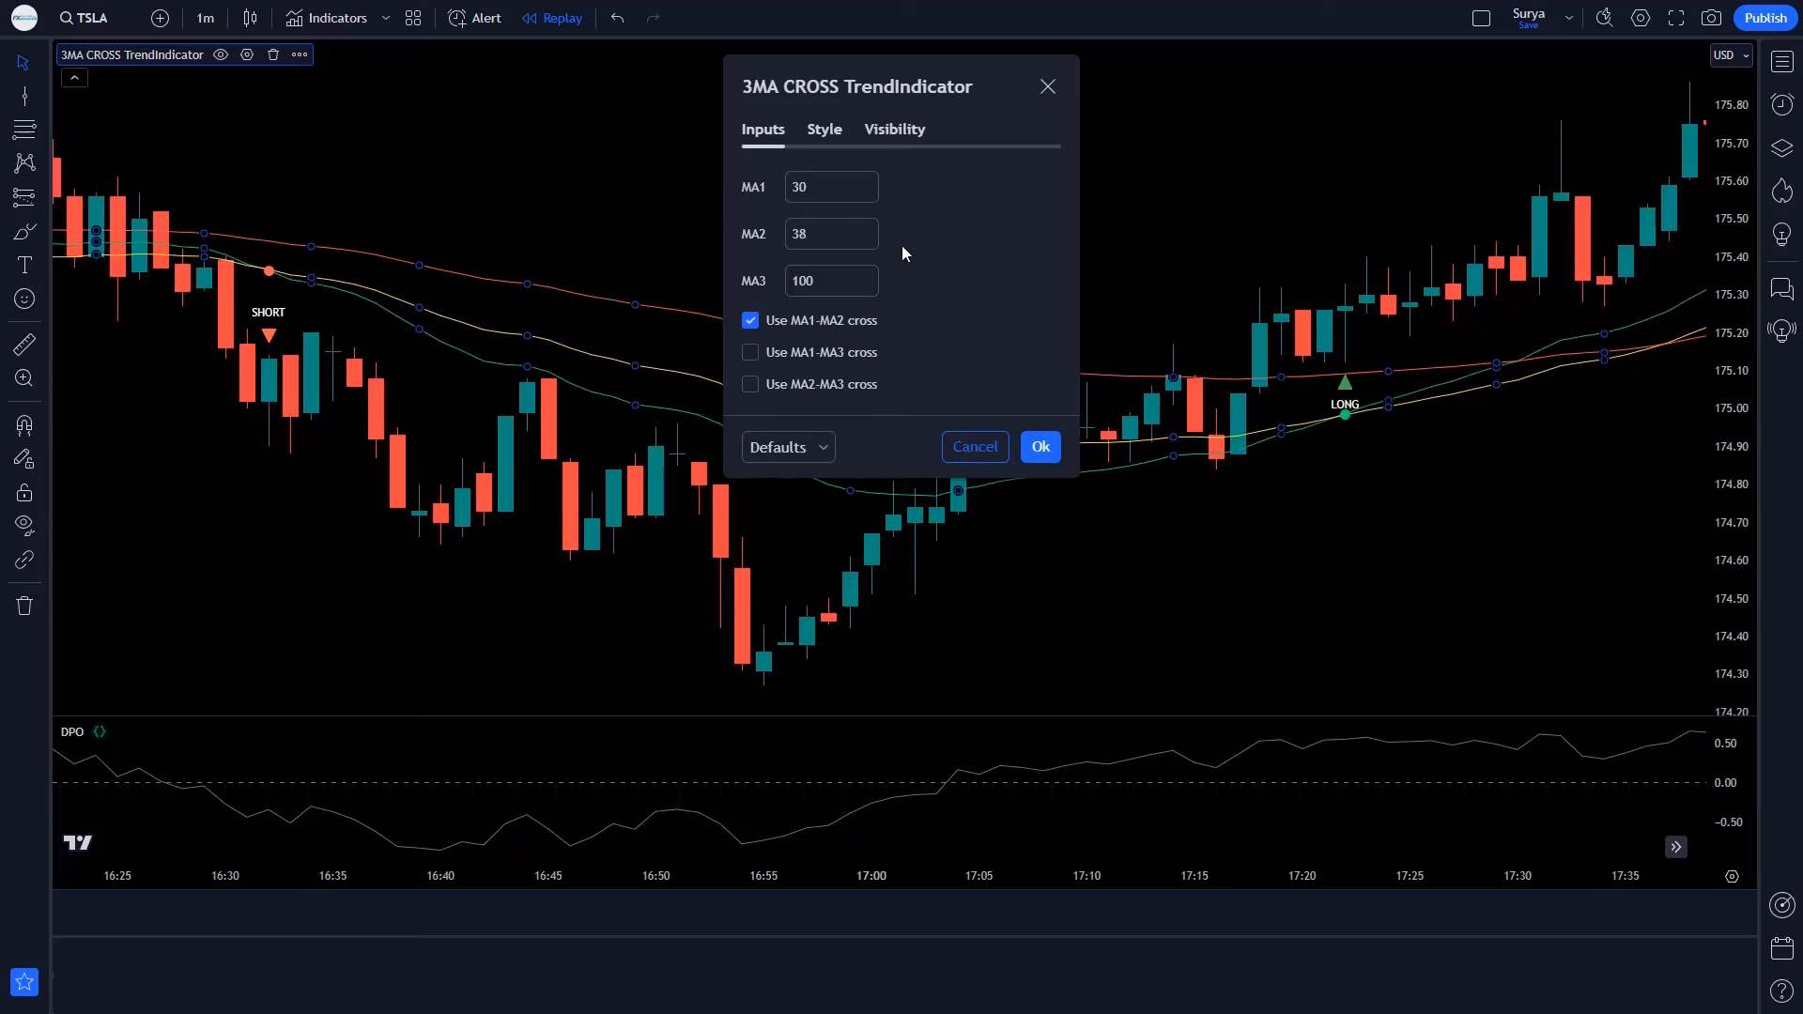
left_click(1027, 443)
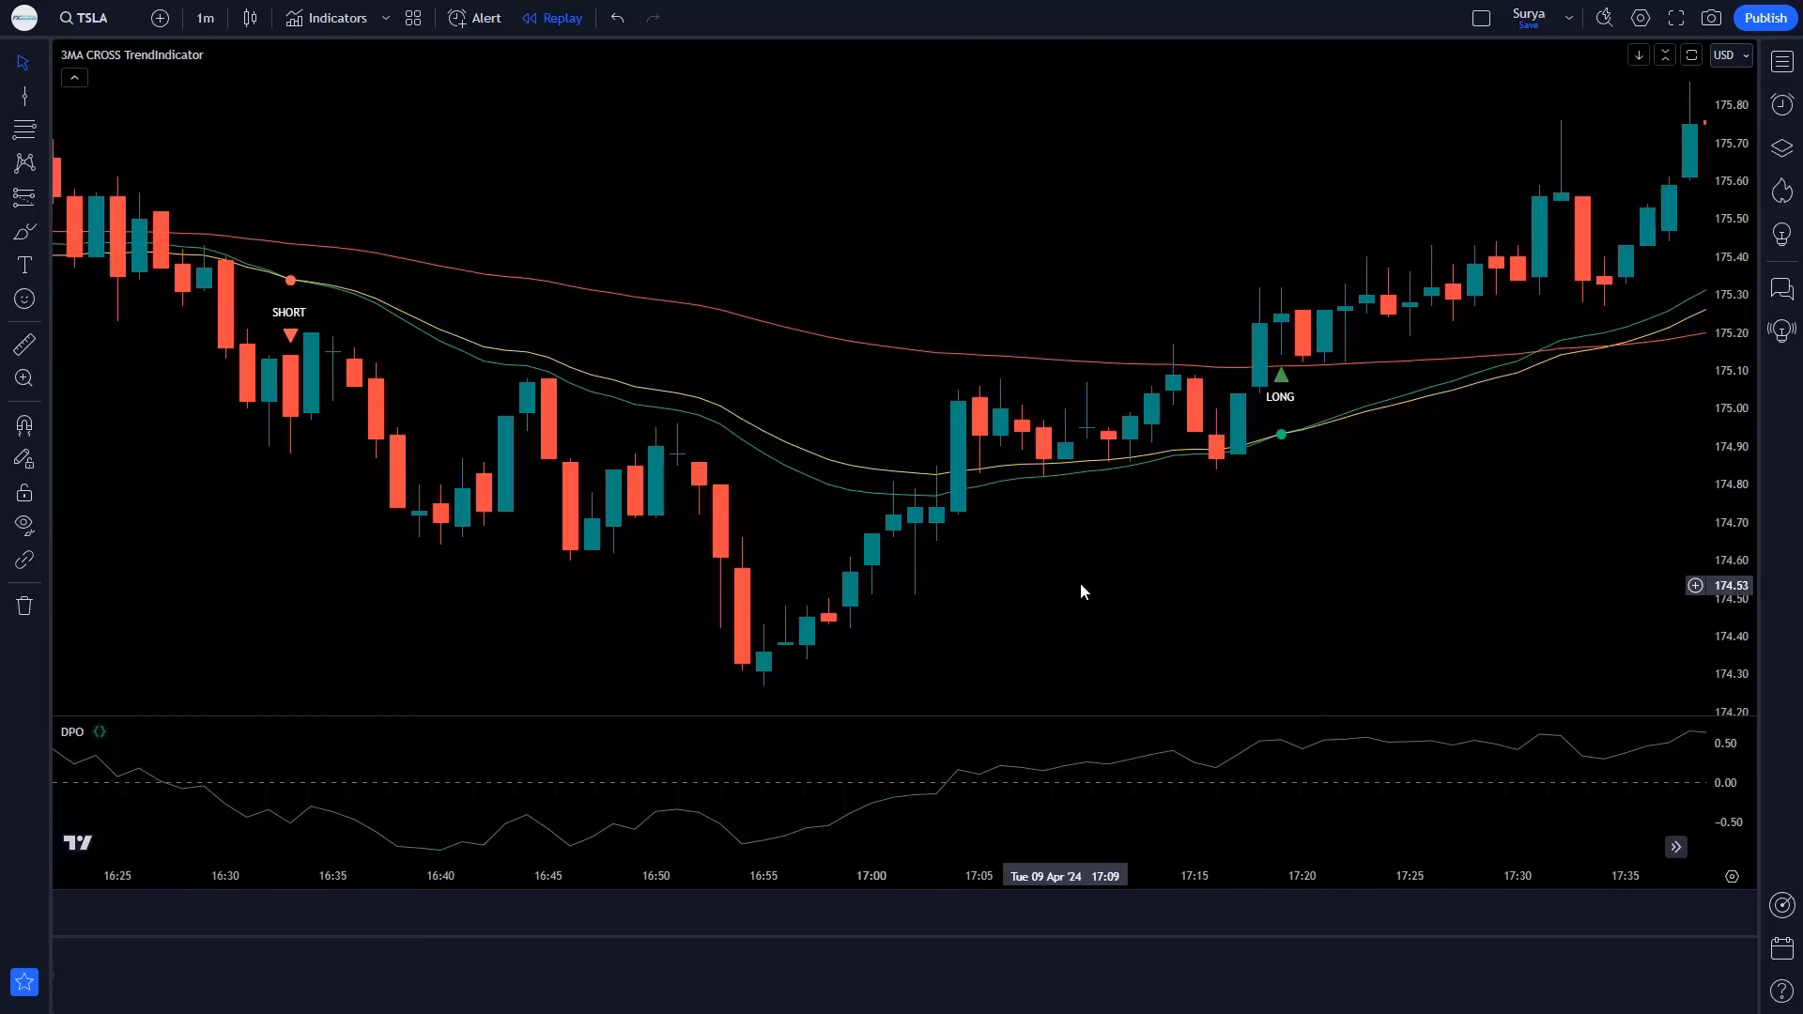
Set the DPO length to 25 and make its oscillator line bright green and thicker.
left_click(126, 732)
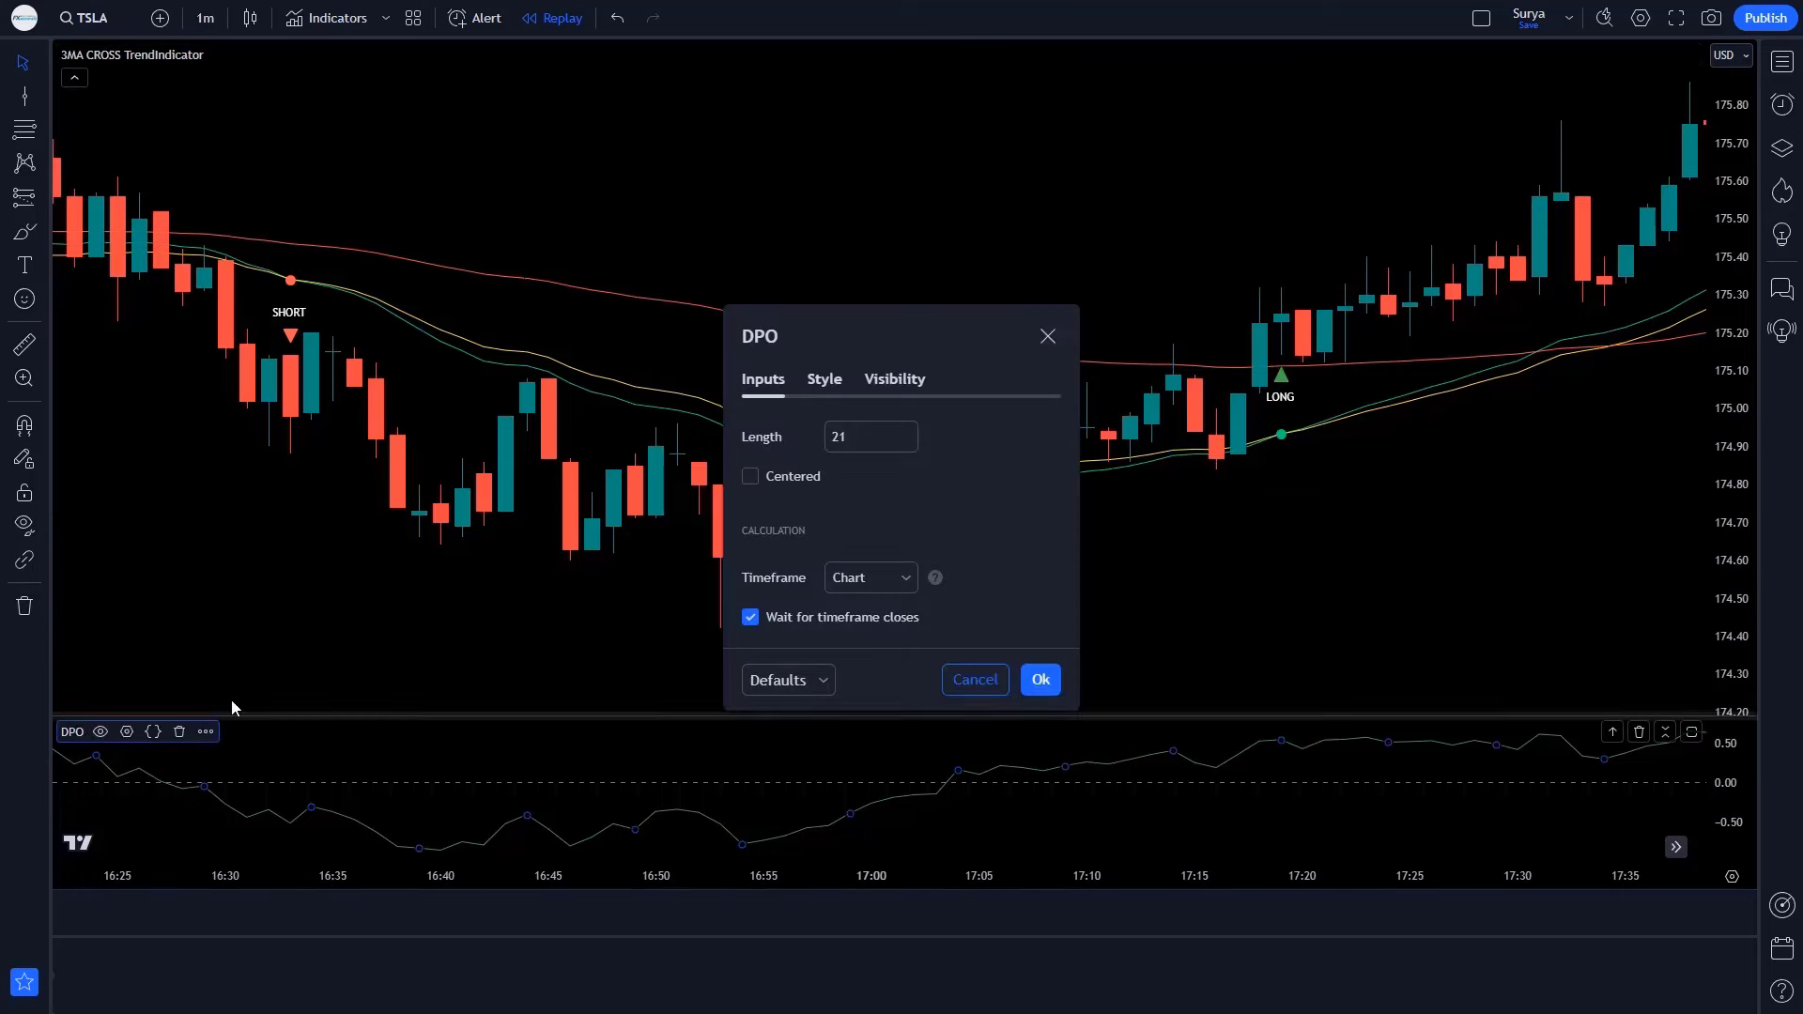
left_click(859, 437)
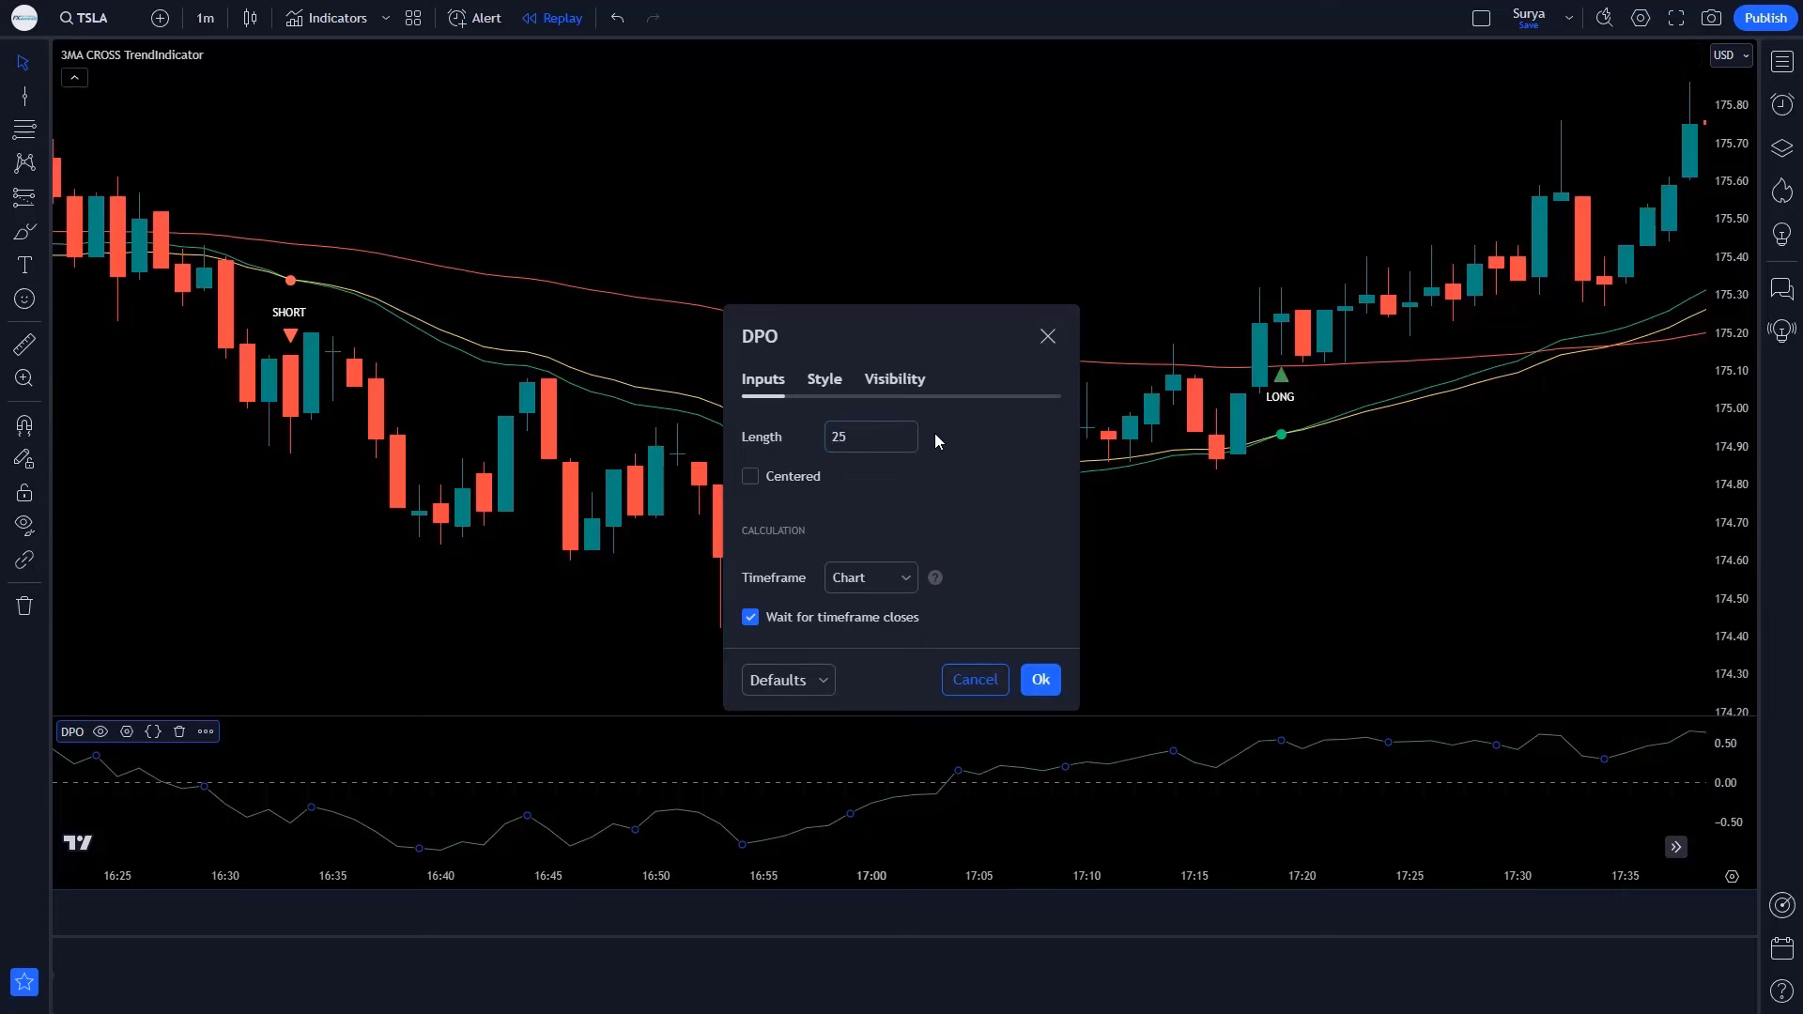
left_click(826, 380)
left_click(958, 436)
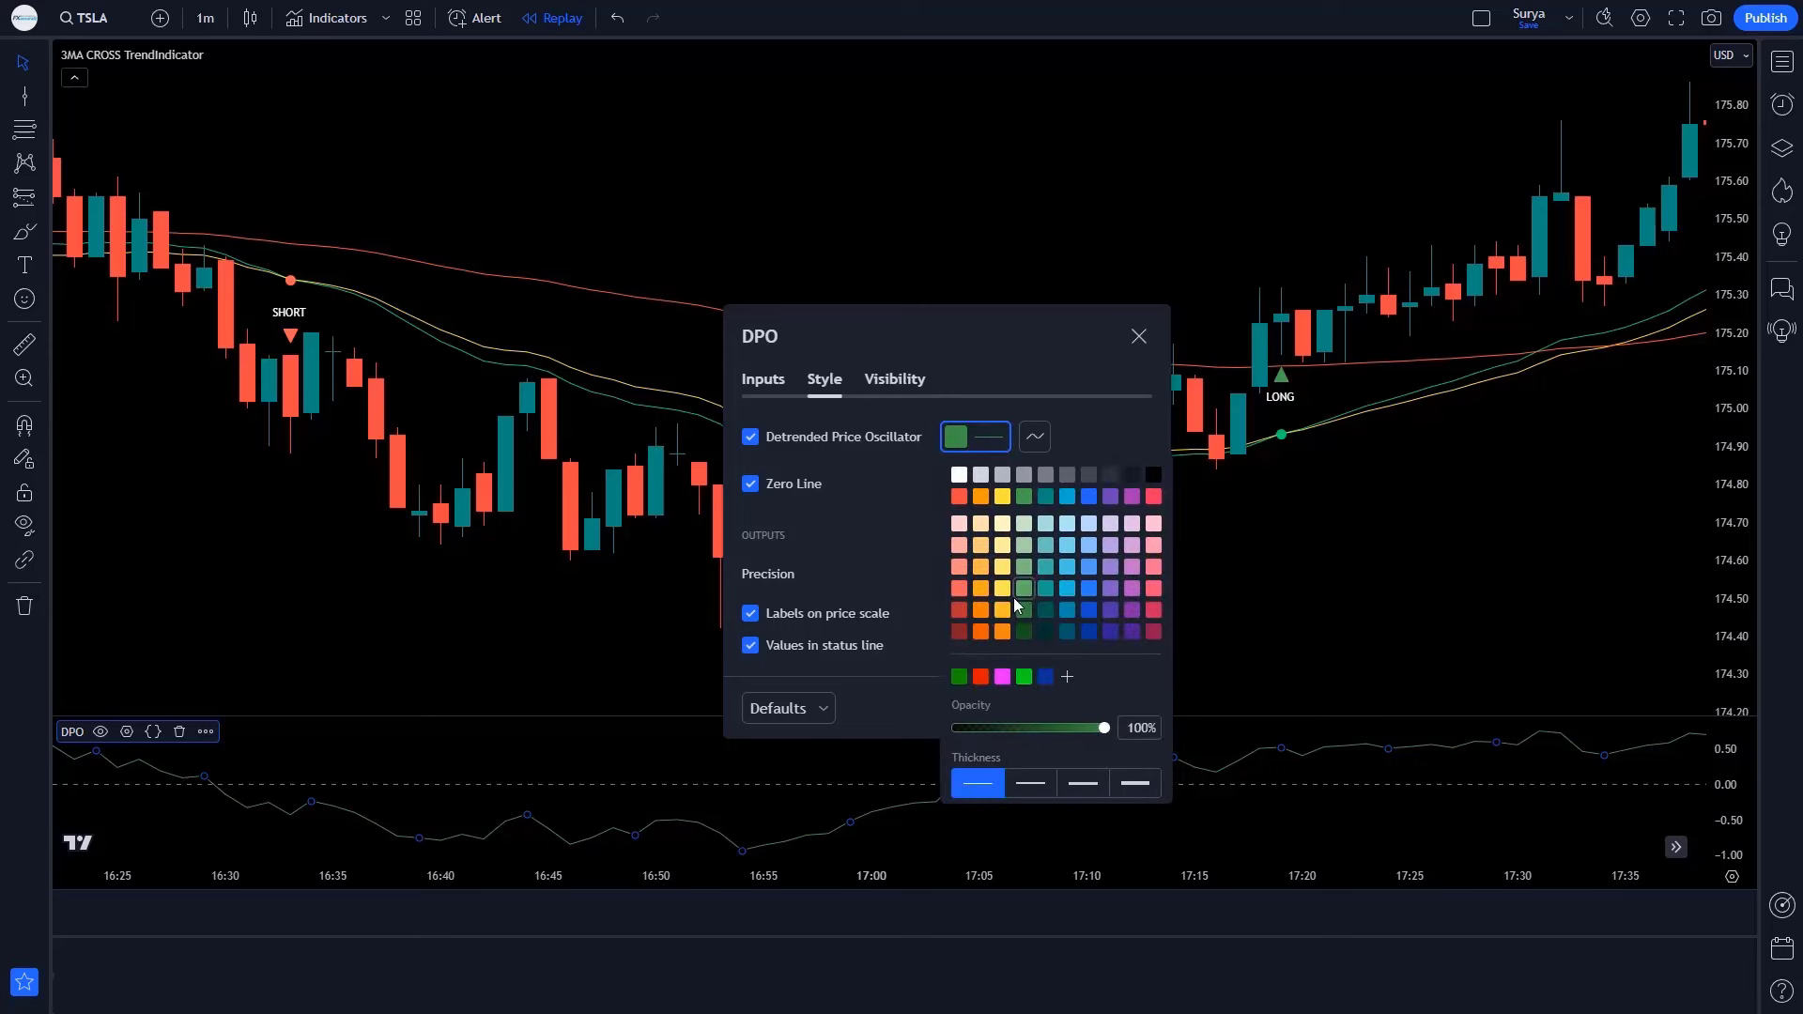
key("Escape")
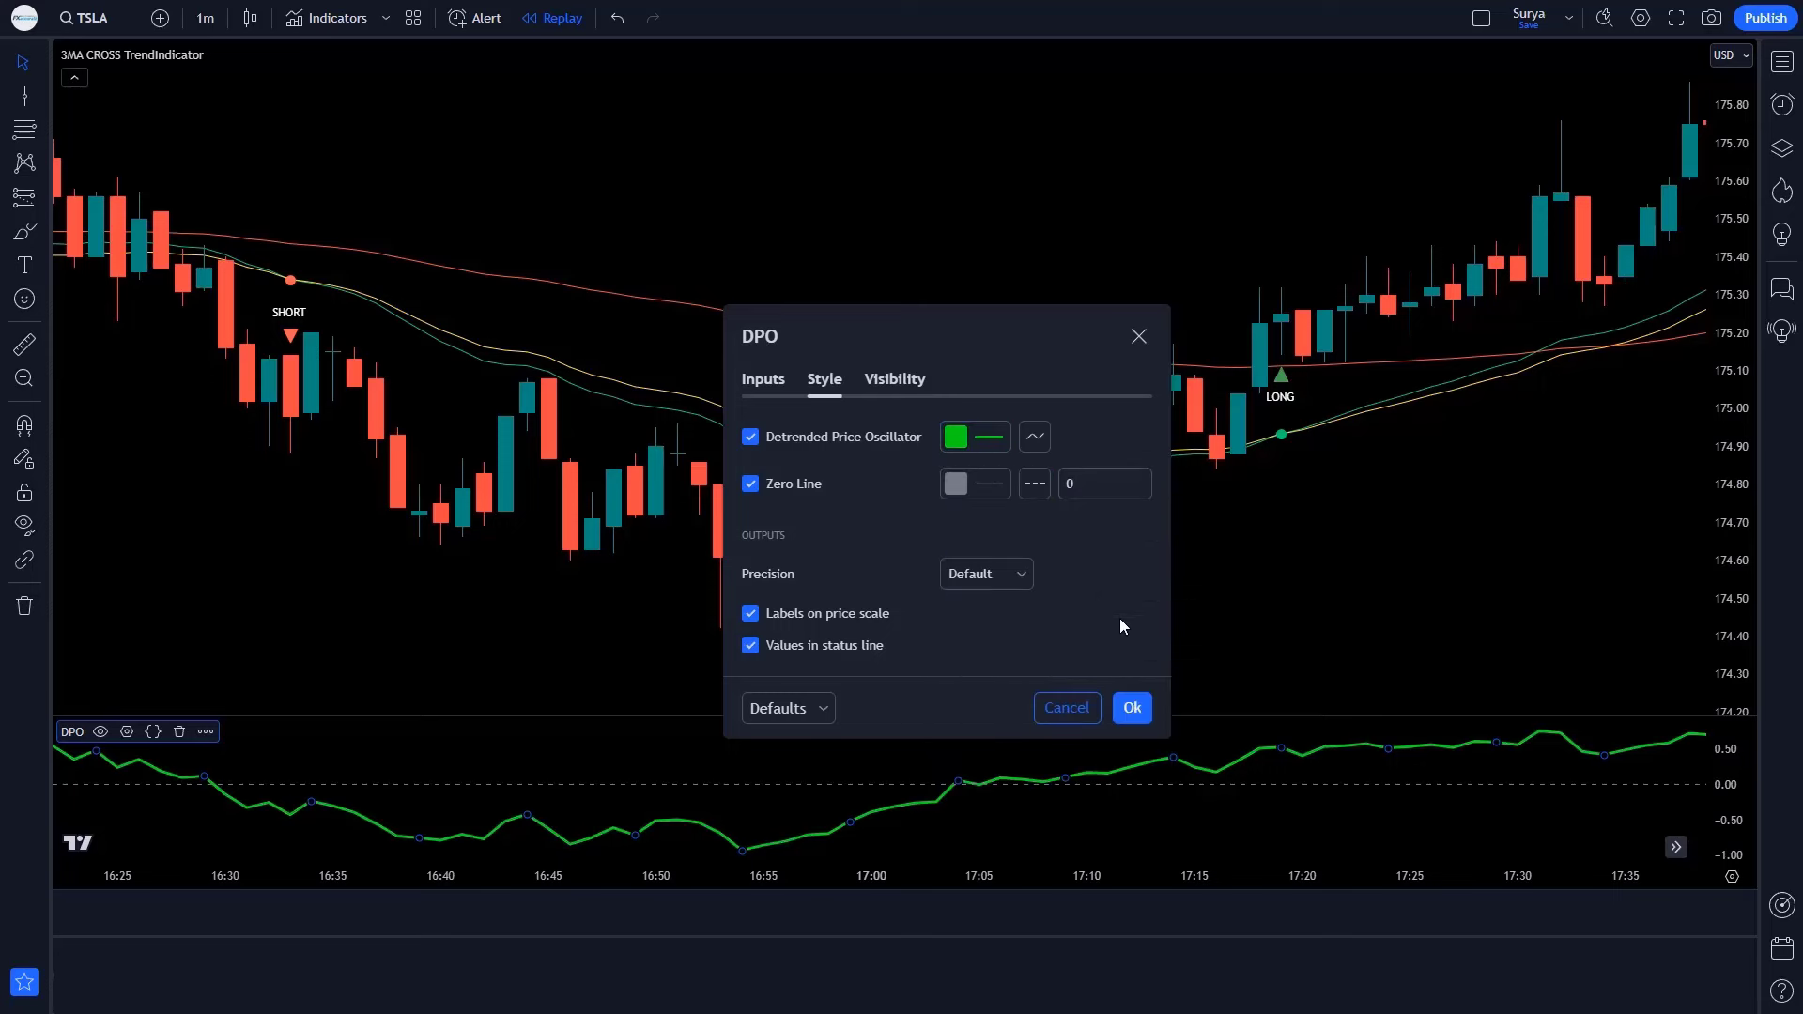
left_click(1133, 710)
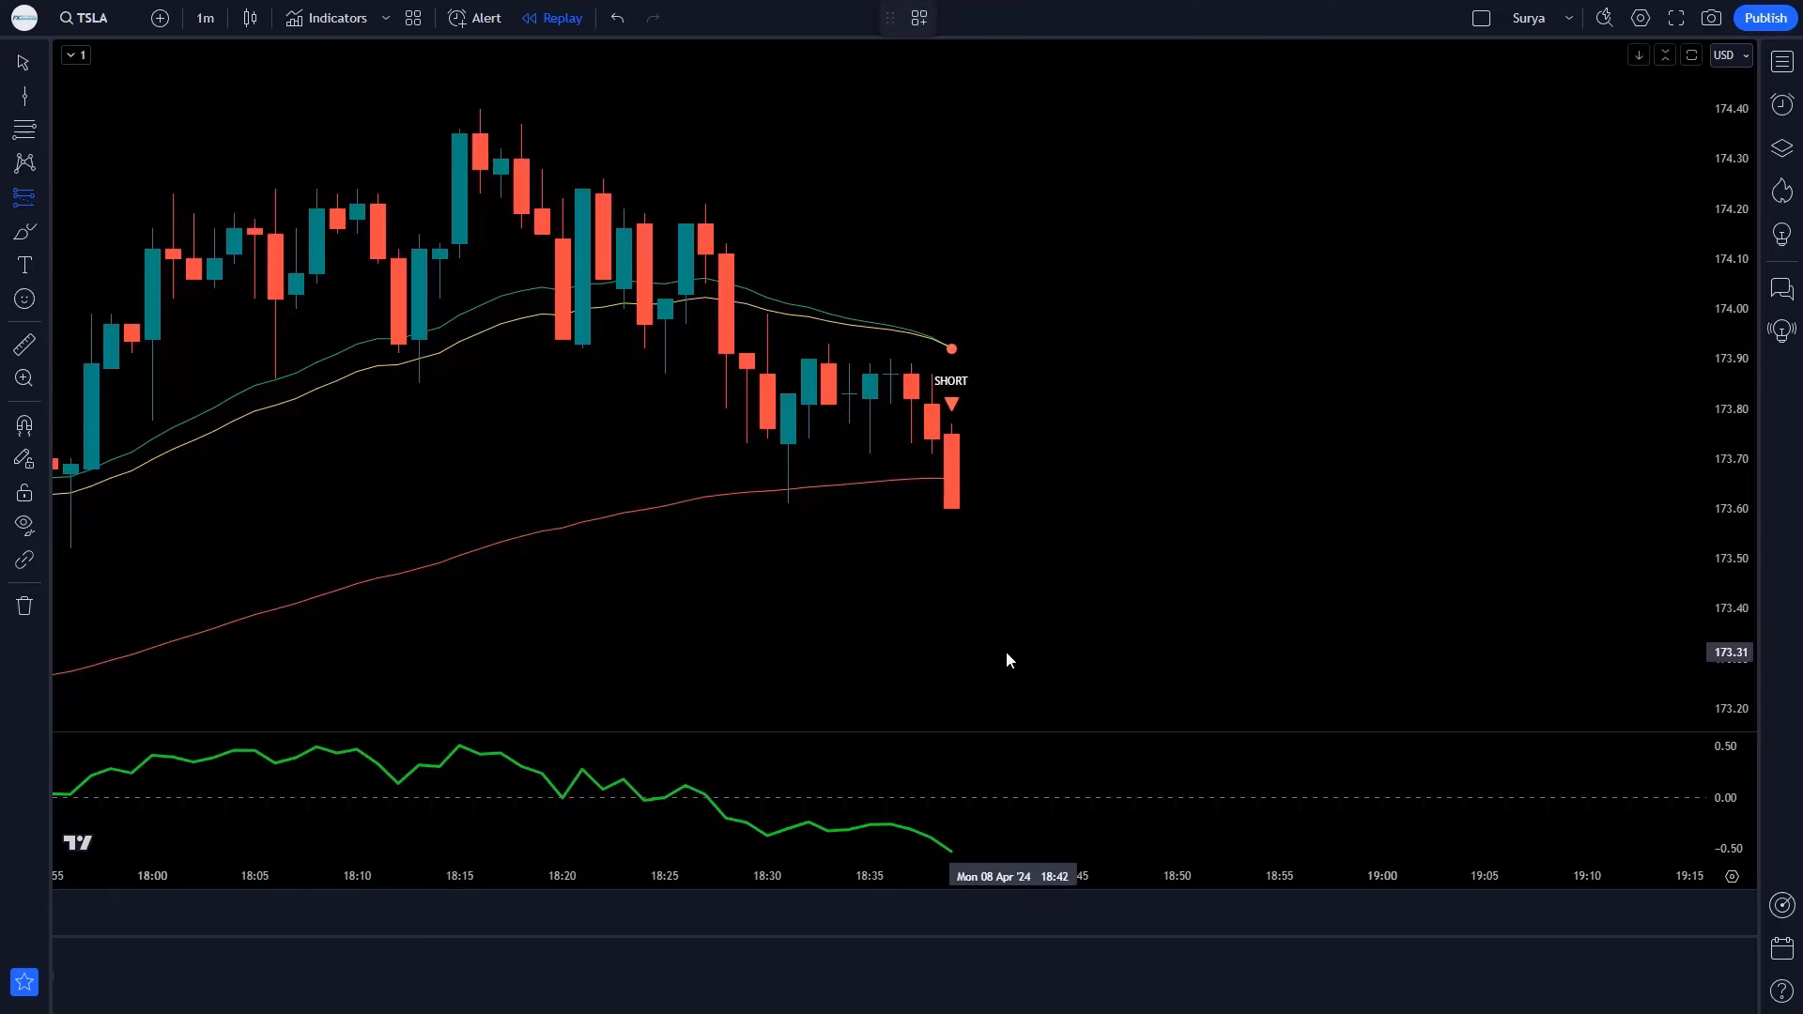
Draw a short position at the 18:39 SHORT candle with entry about 173.61, stop 173.88 and target 173.20, ending at about 19:06.
left_click(967, 494)
left_click_drag(951, 416, 957, 366)
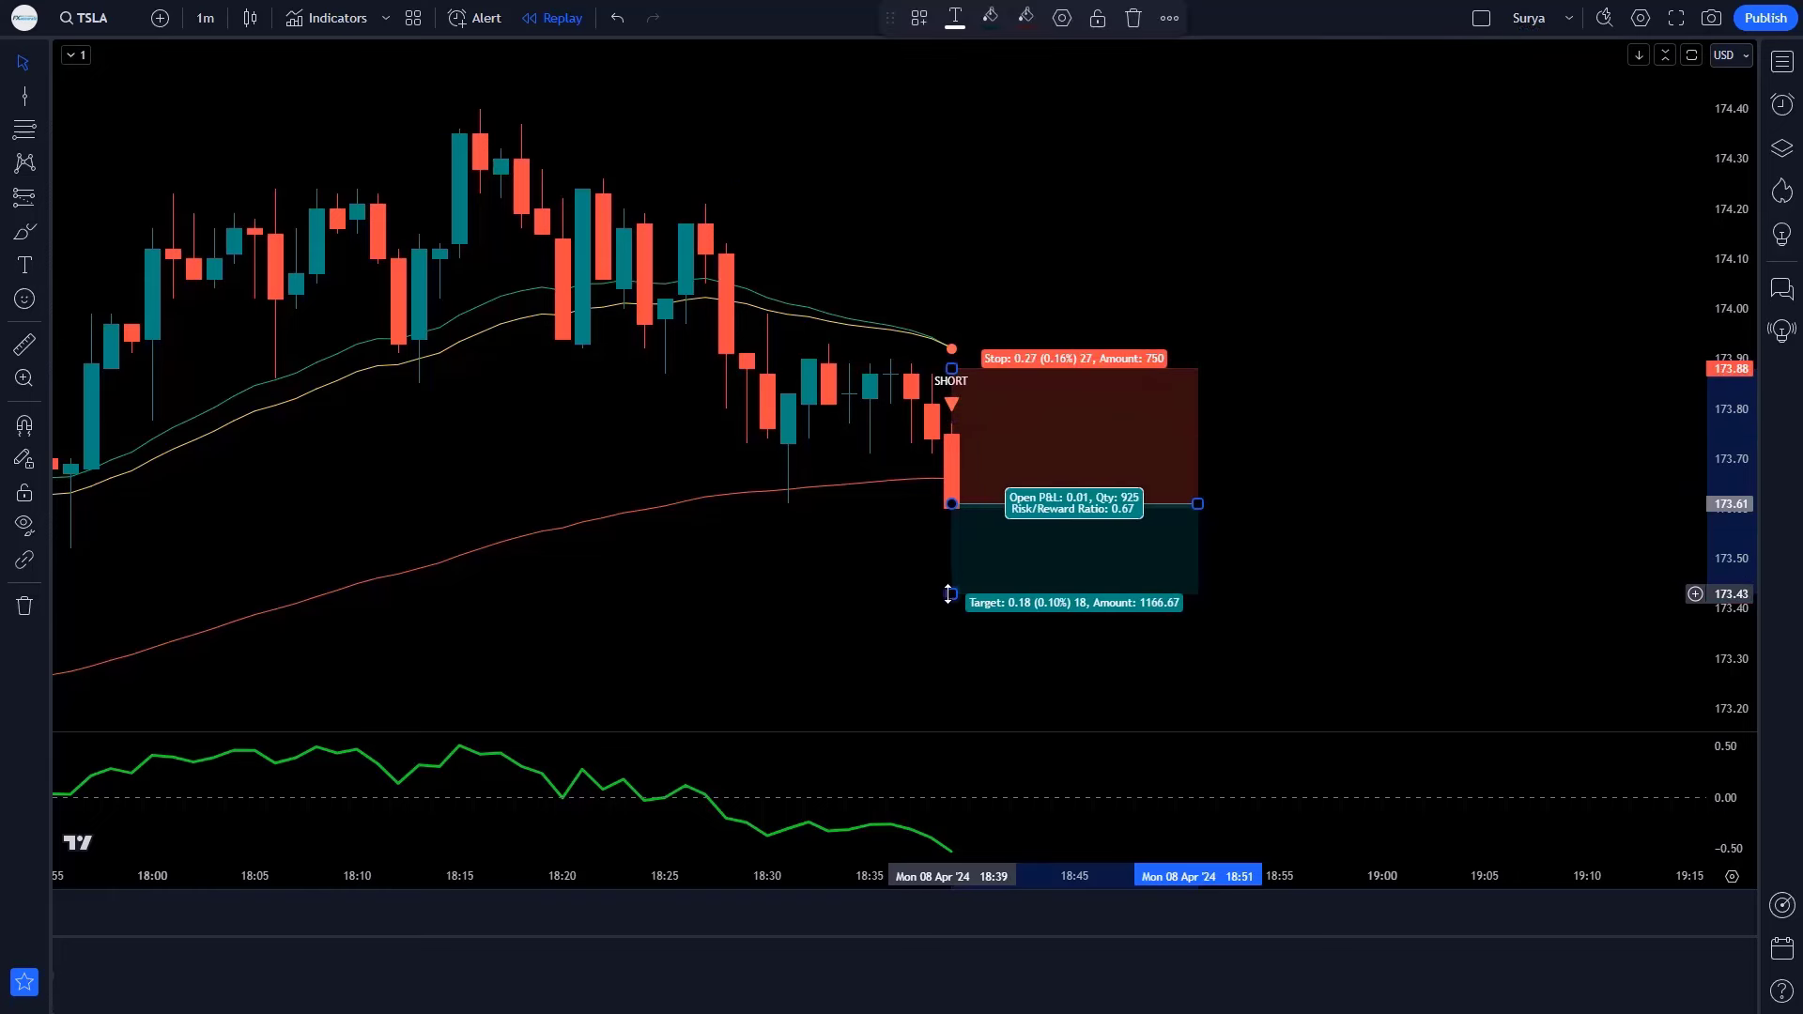
left_click_drag(951, 594, 951, 708)
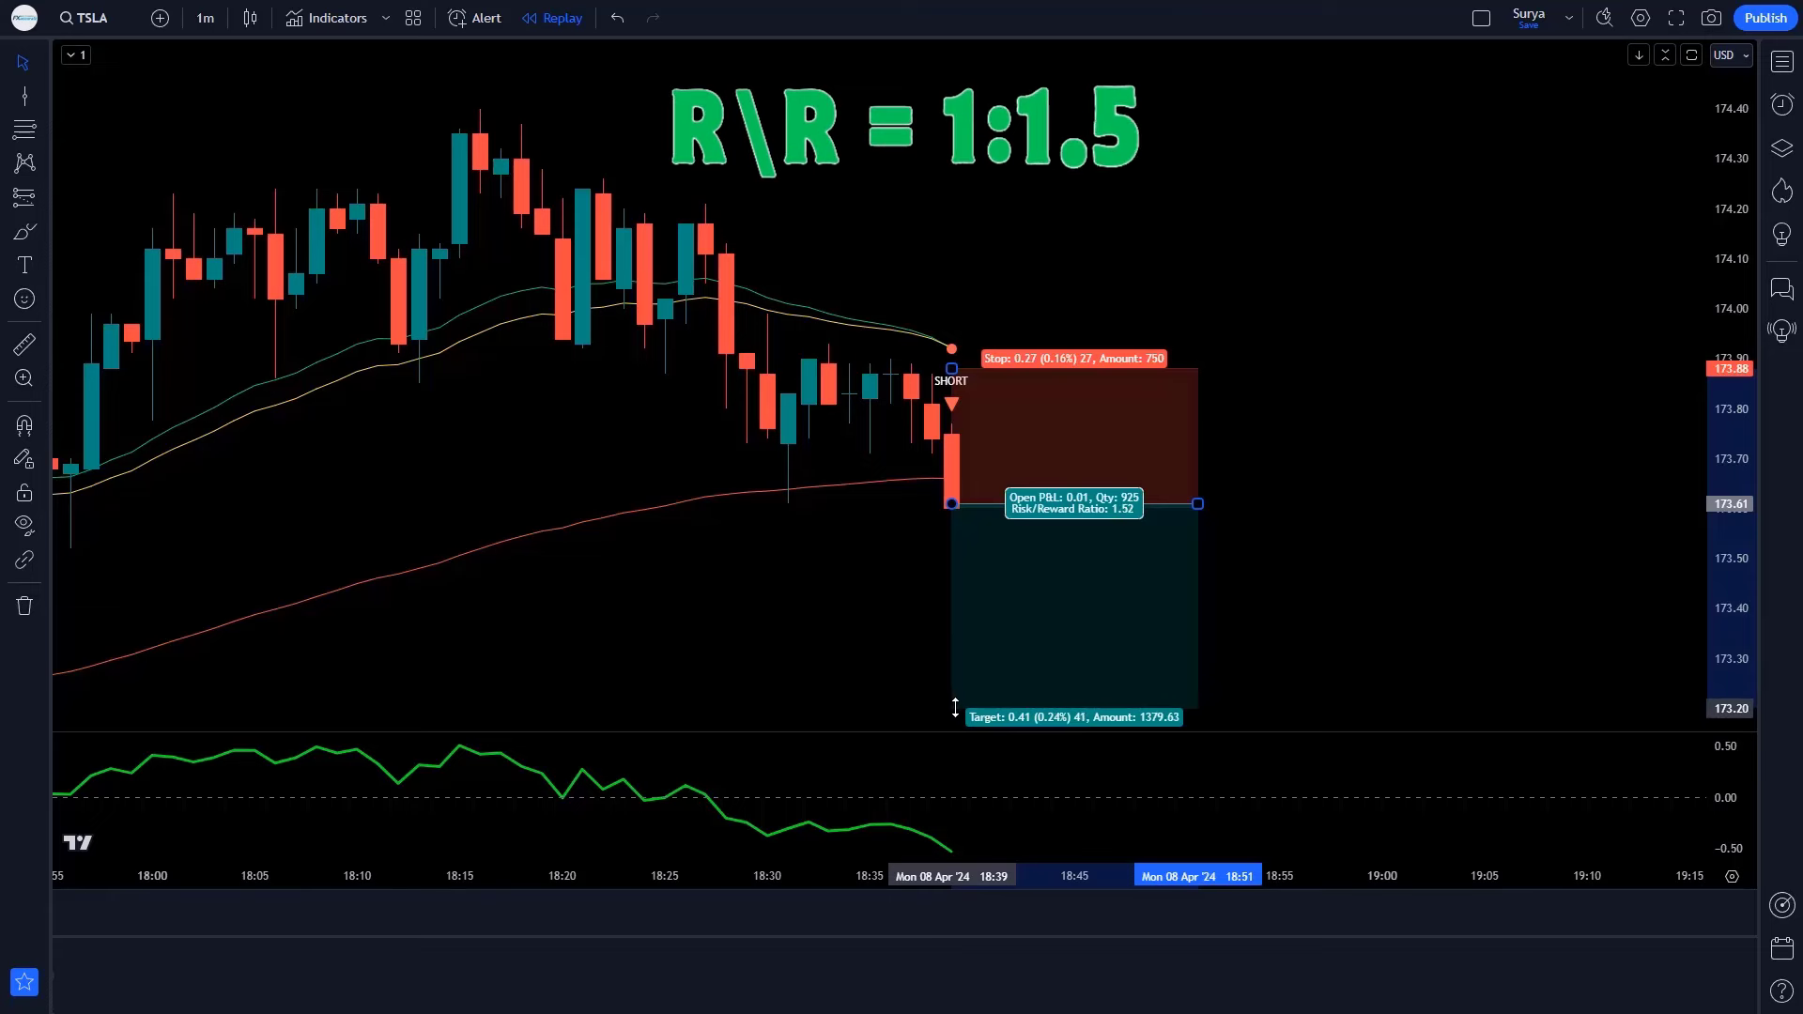
left_click(1314, 631)
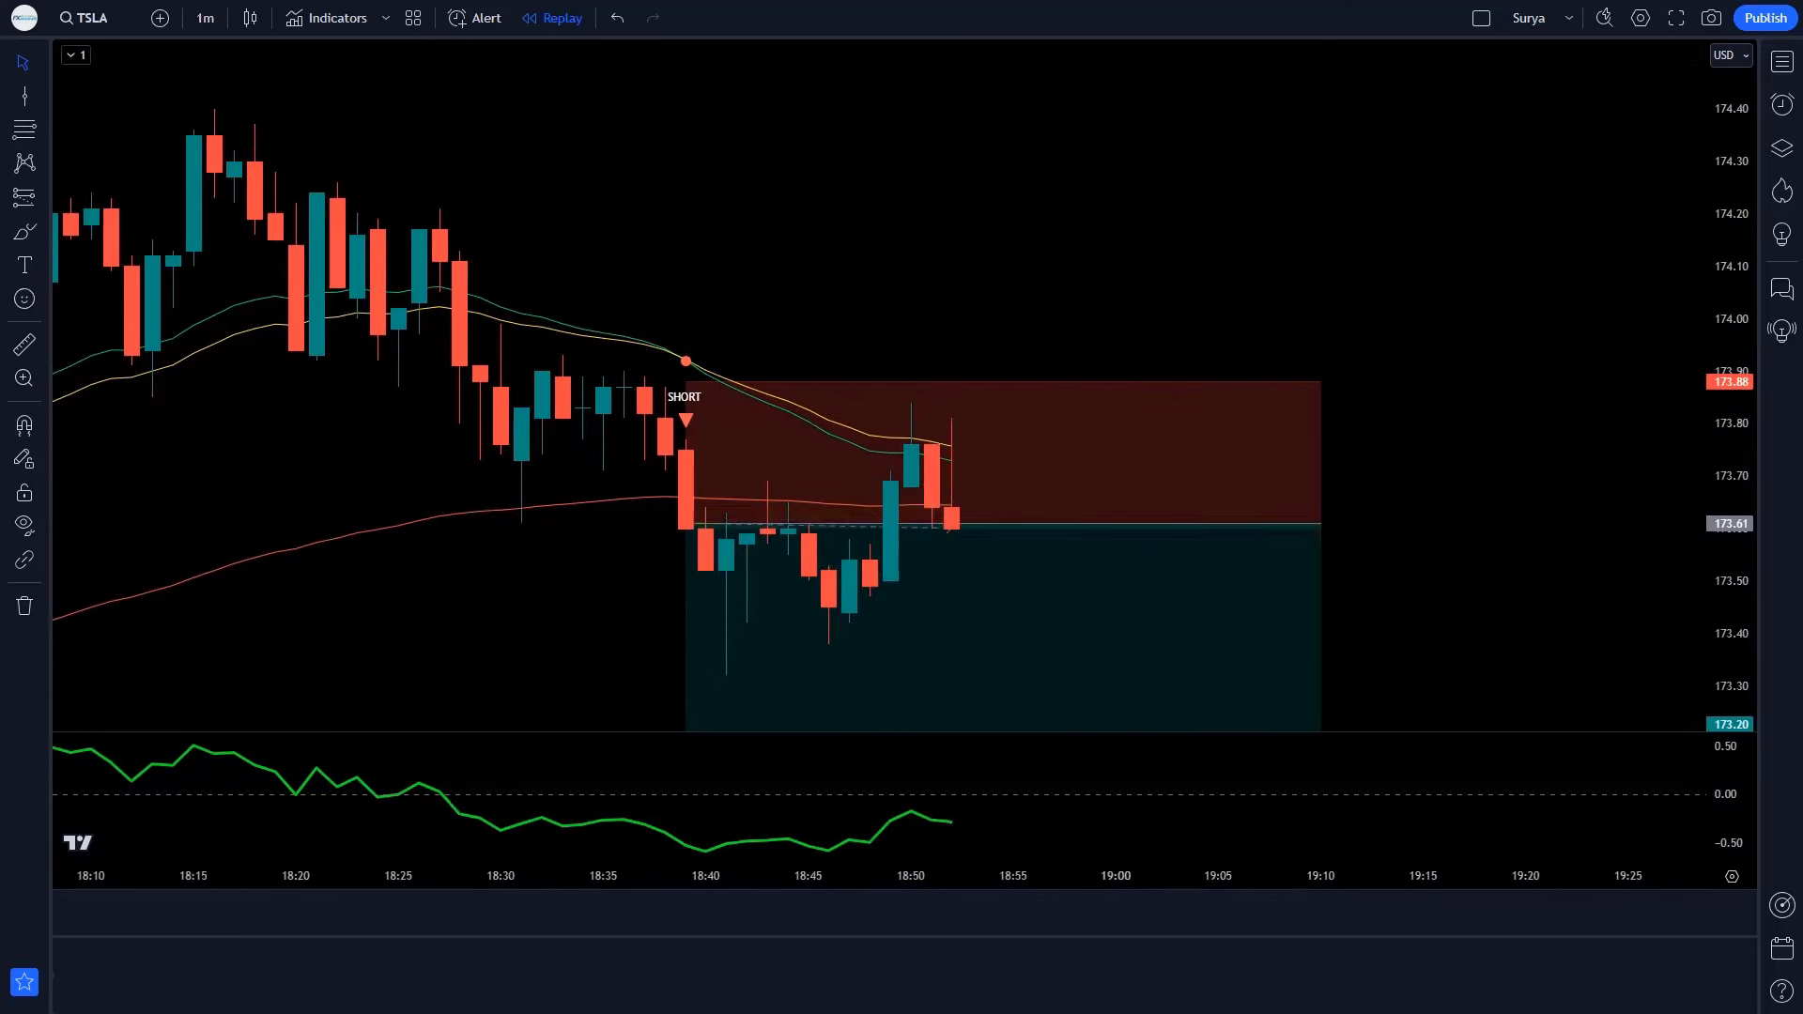
left_click(1116, 487)
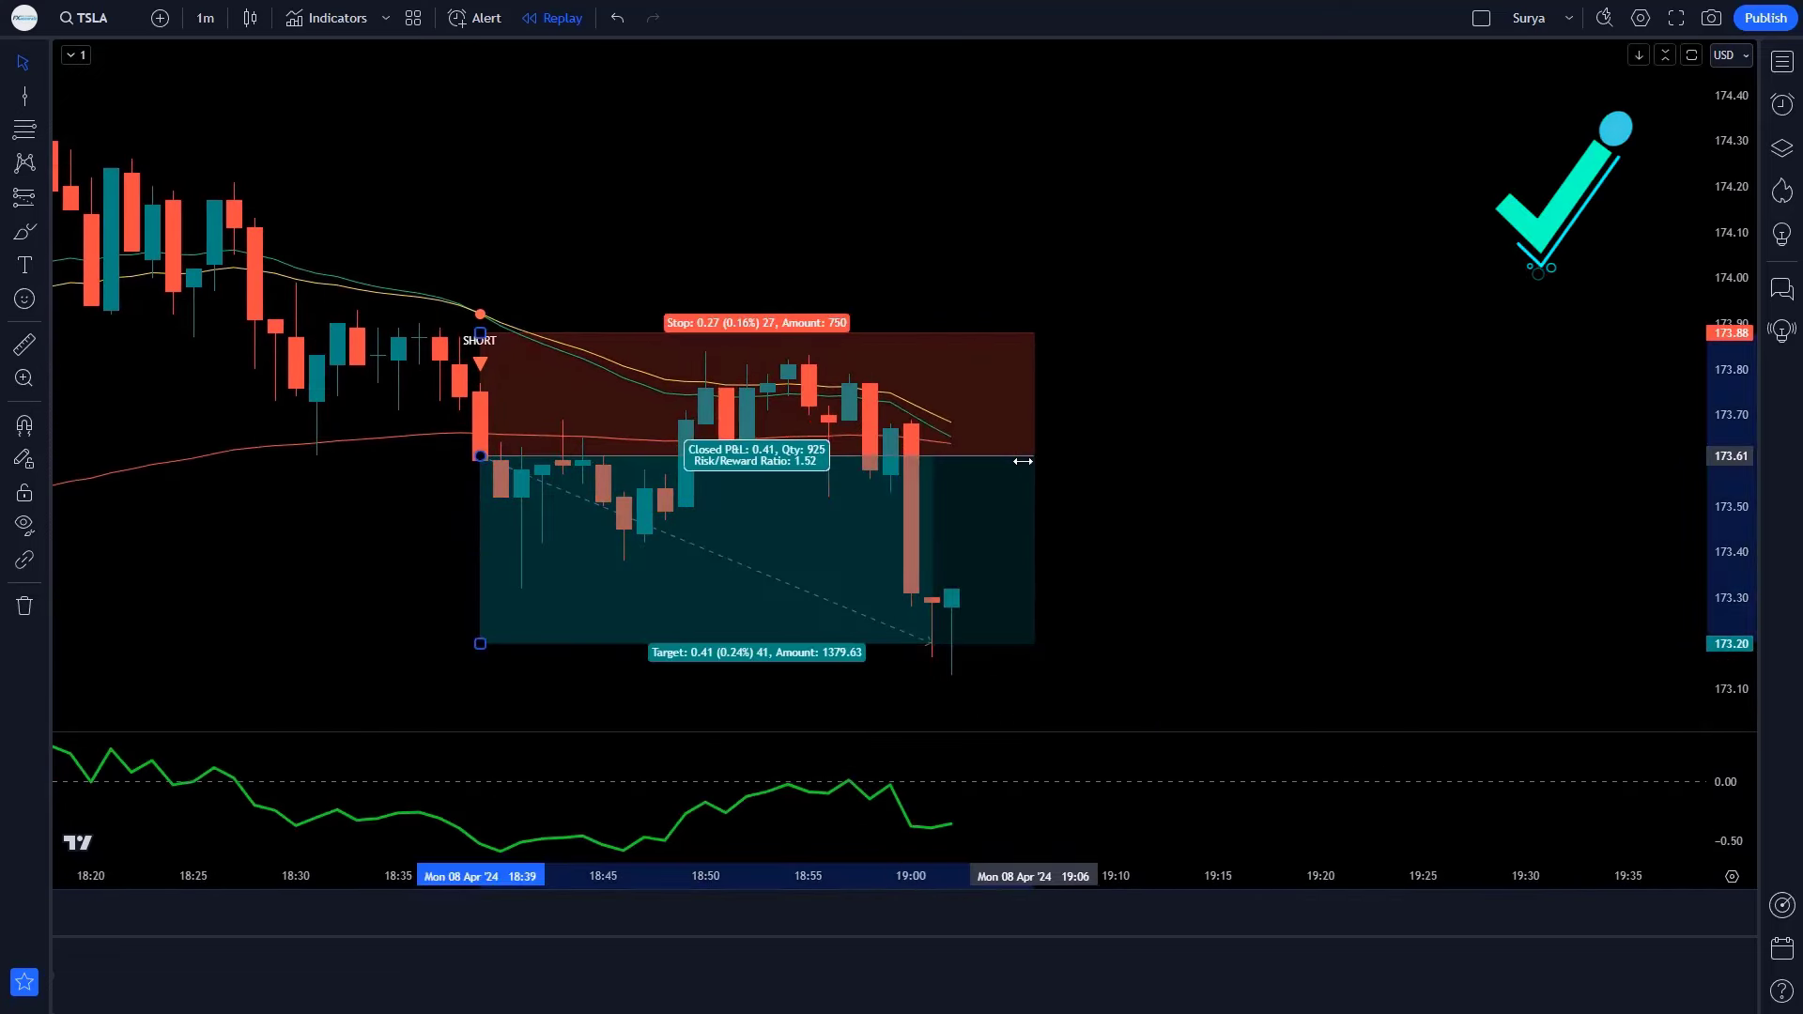
left_click(1046, 474)
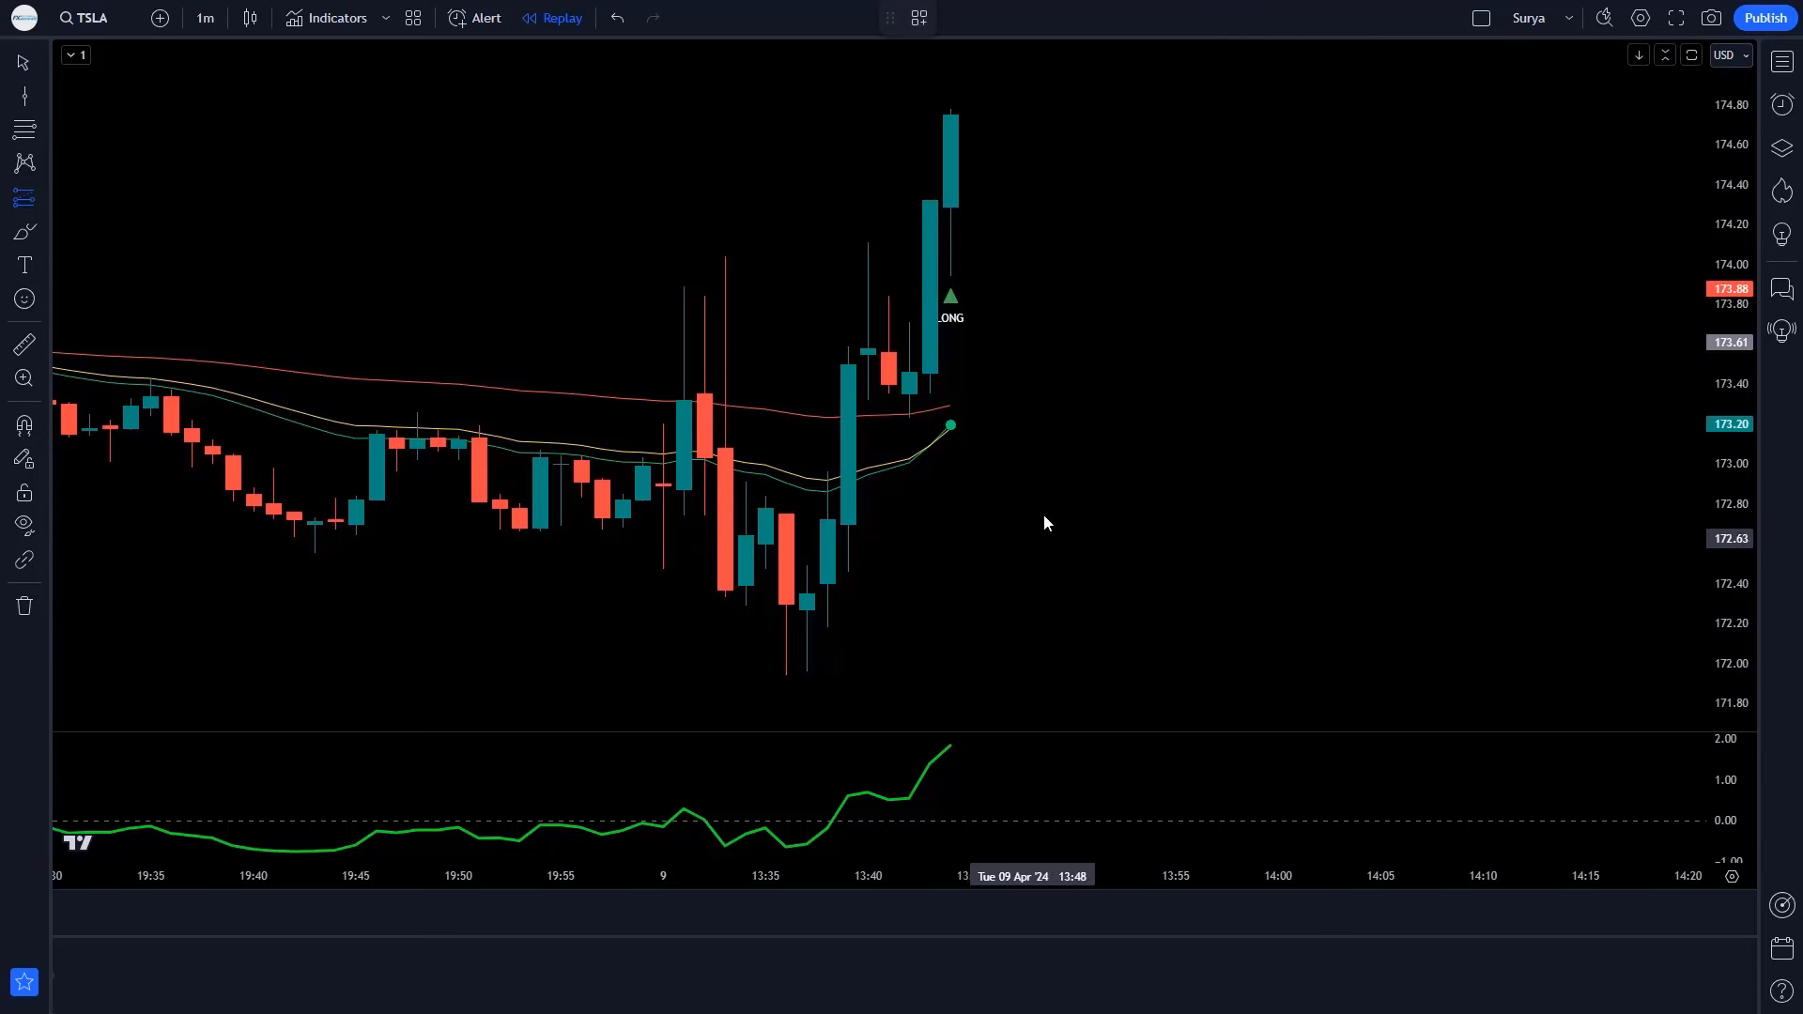
Draw a long position at the 13:44 LONG candle with entry about 174.74, stop 173.23 and target 176.96, extended to about 14:21.
left_click(953, 118)
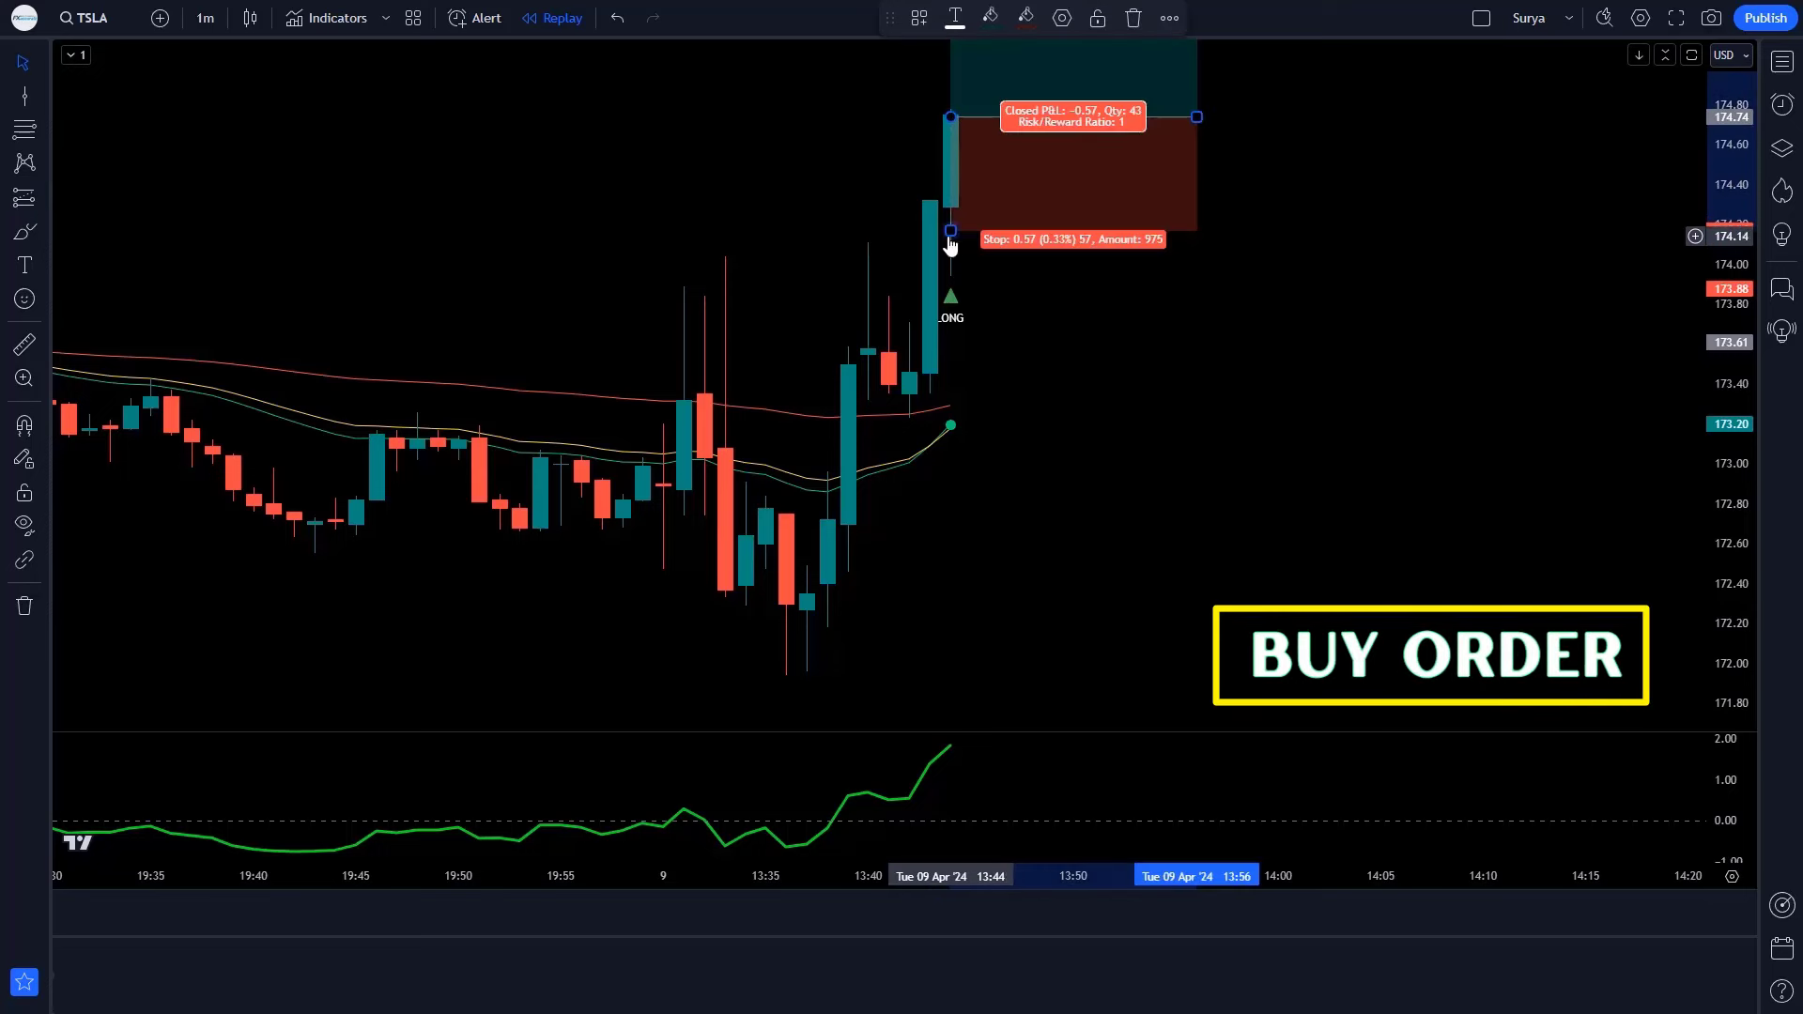
left_click_drag(948, 244, 949, 420)
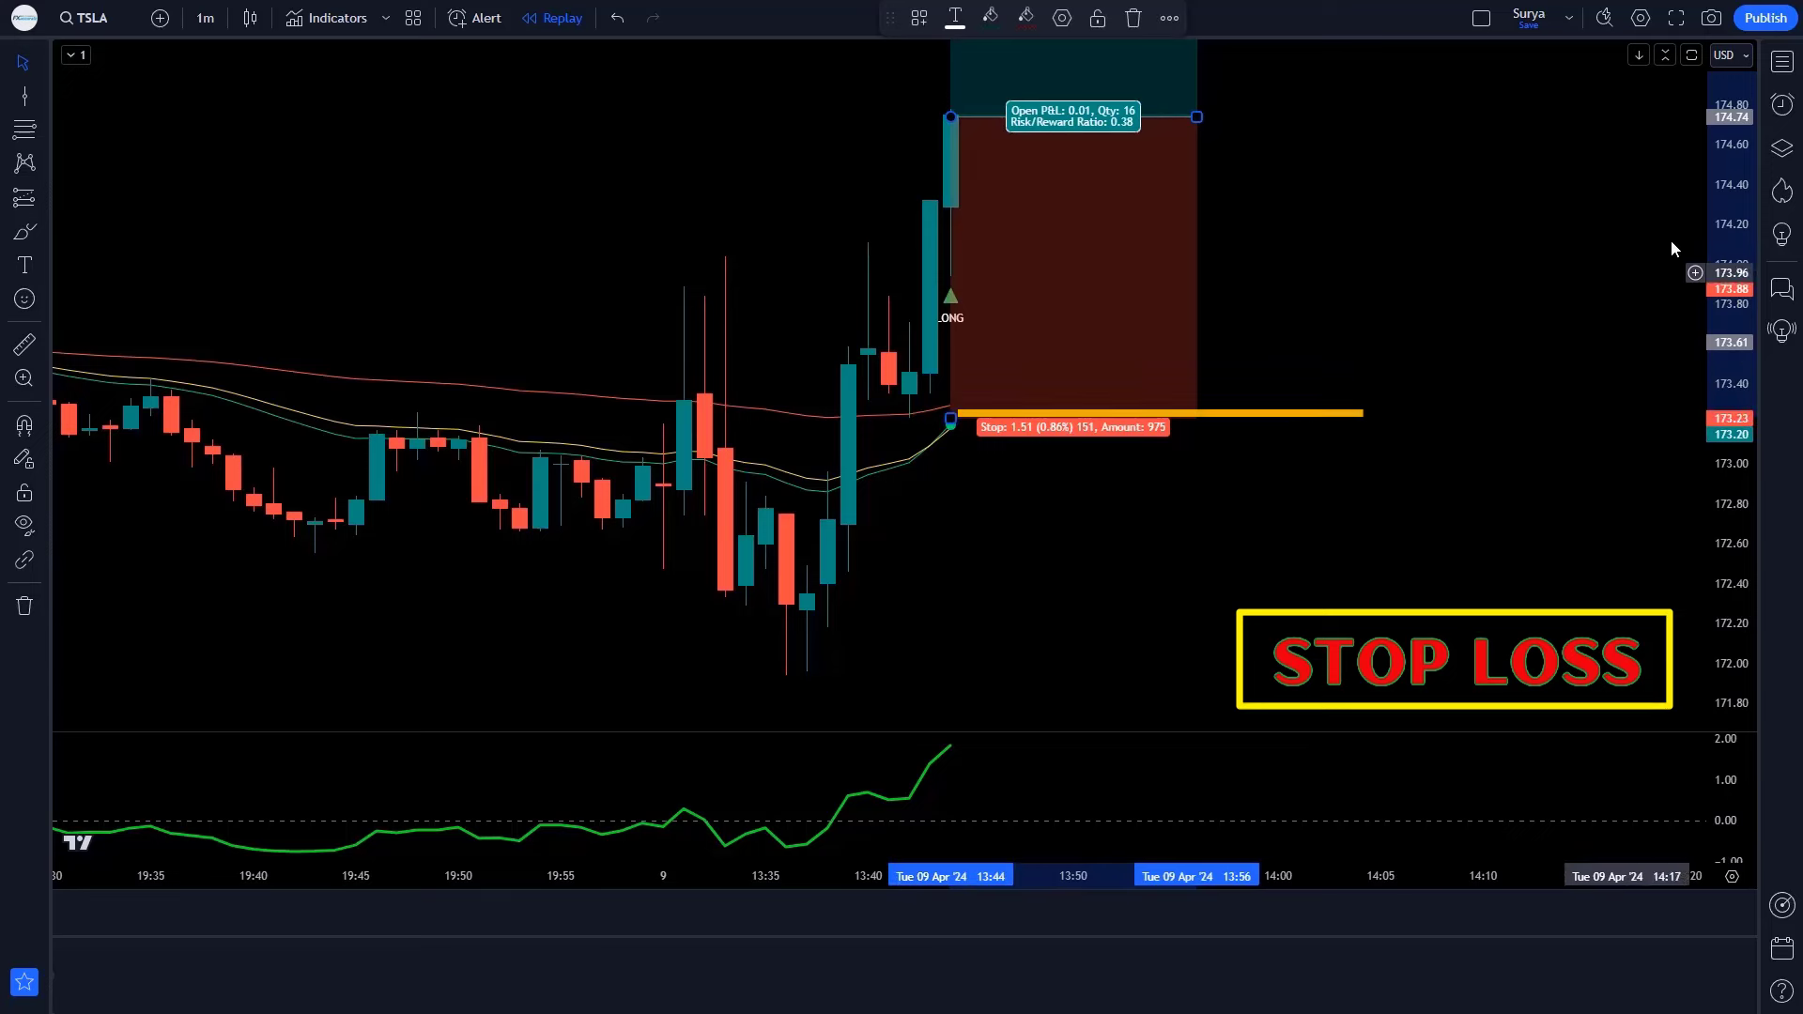
left_click_drag(1727, 253, 1728, 376)
left_click_drag(950, 247, 950, 131)
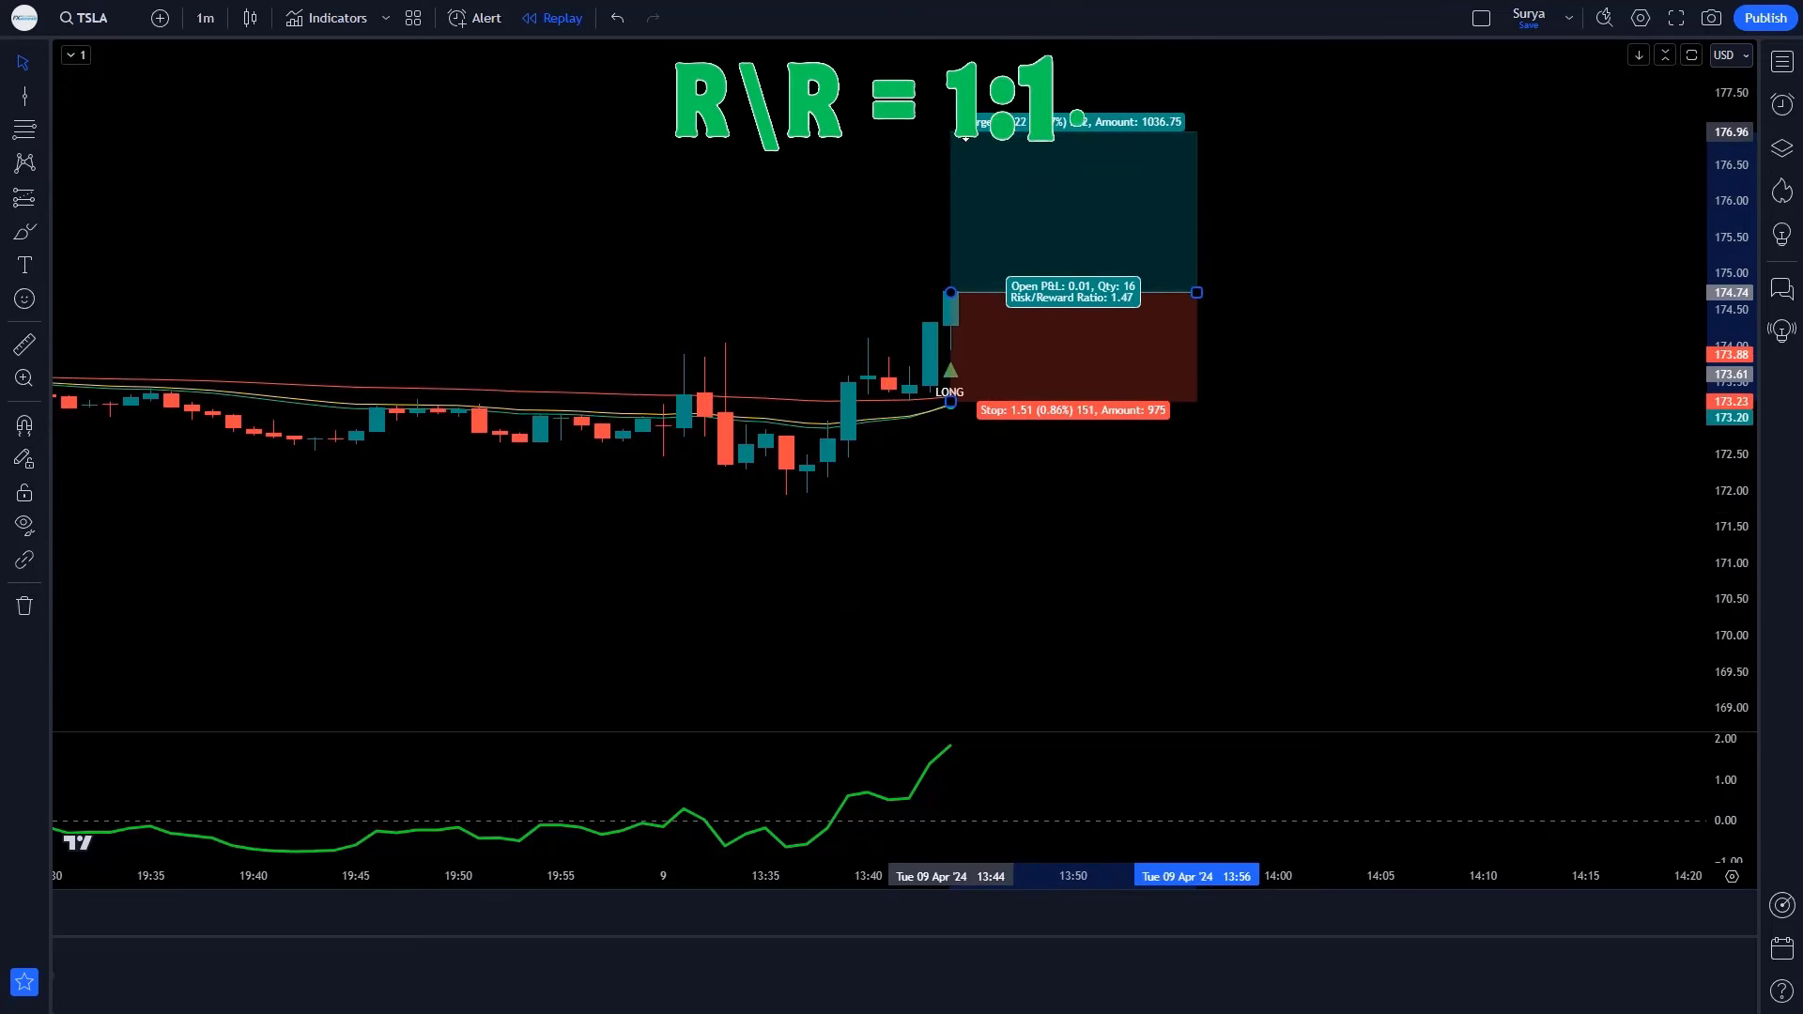
left_click(1379, 557)
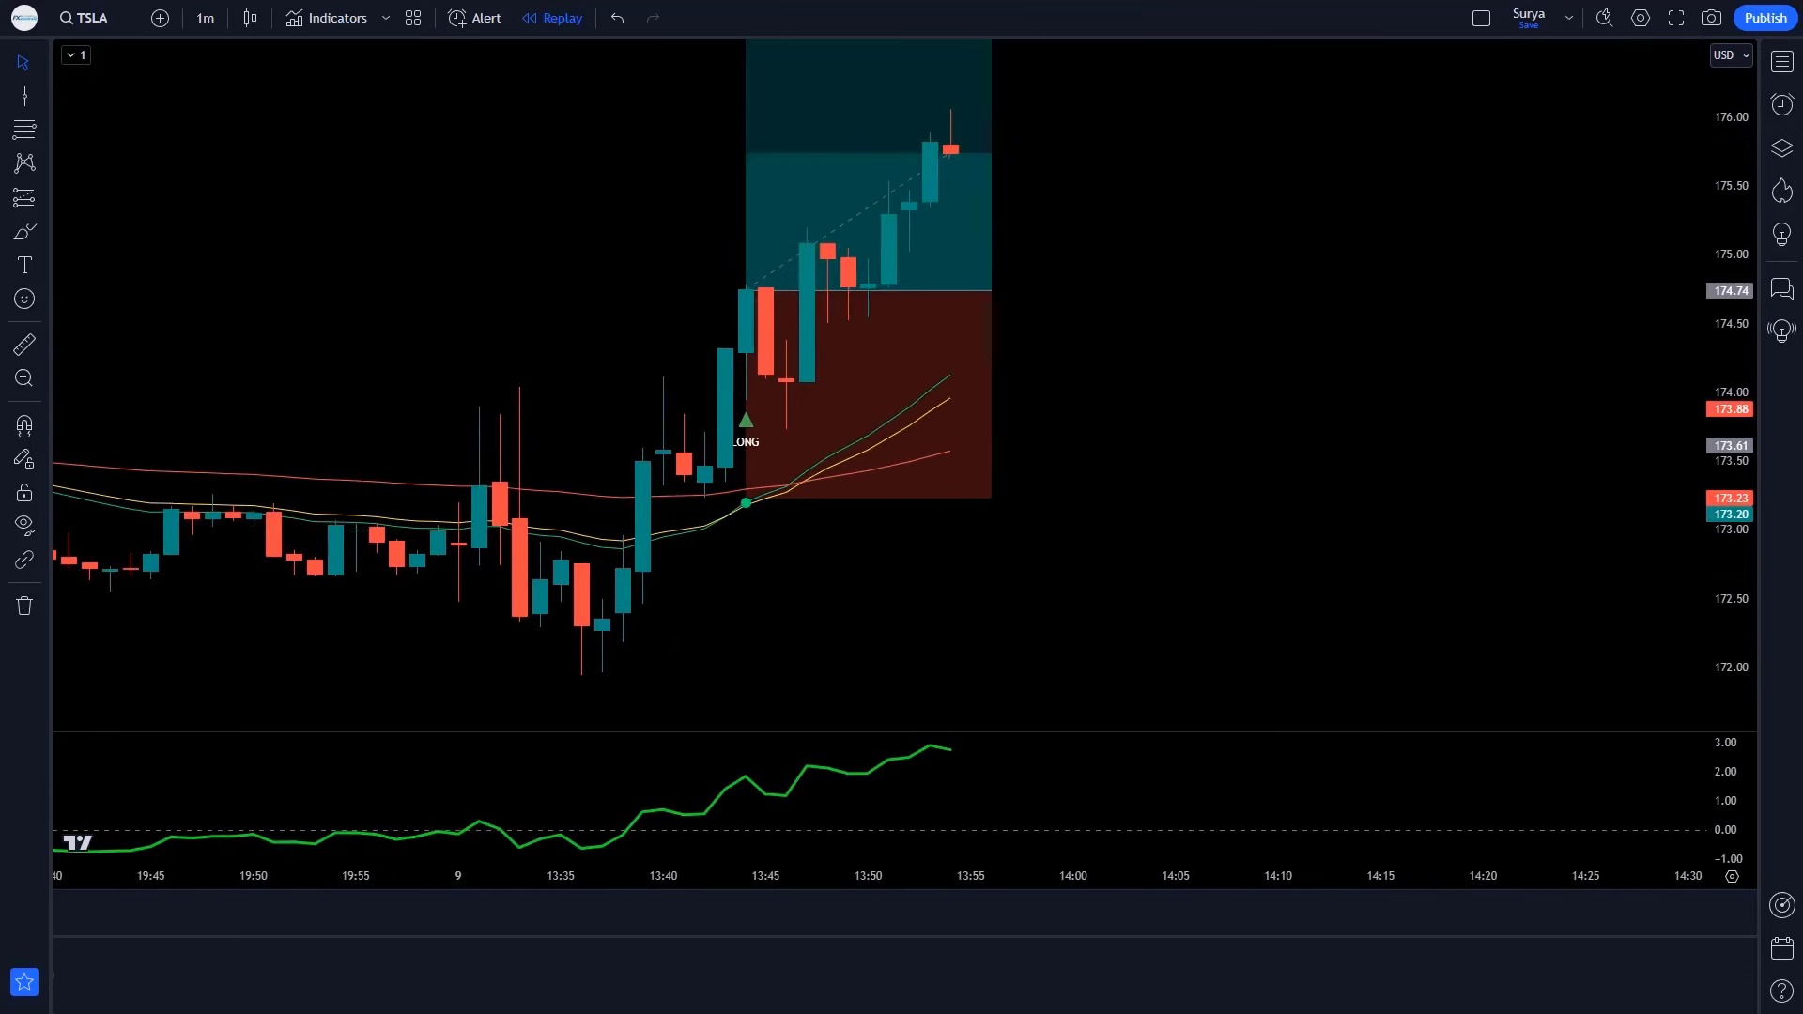
left_click_drag(951, 300, 1461, 297)
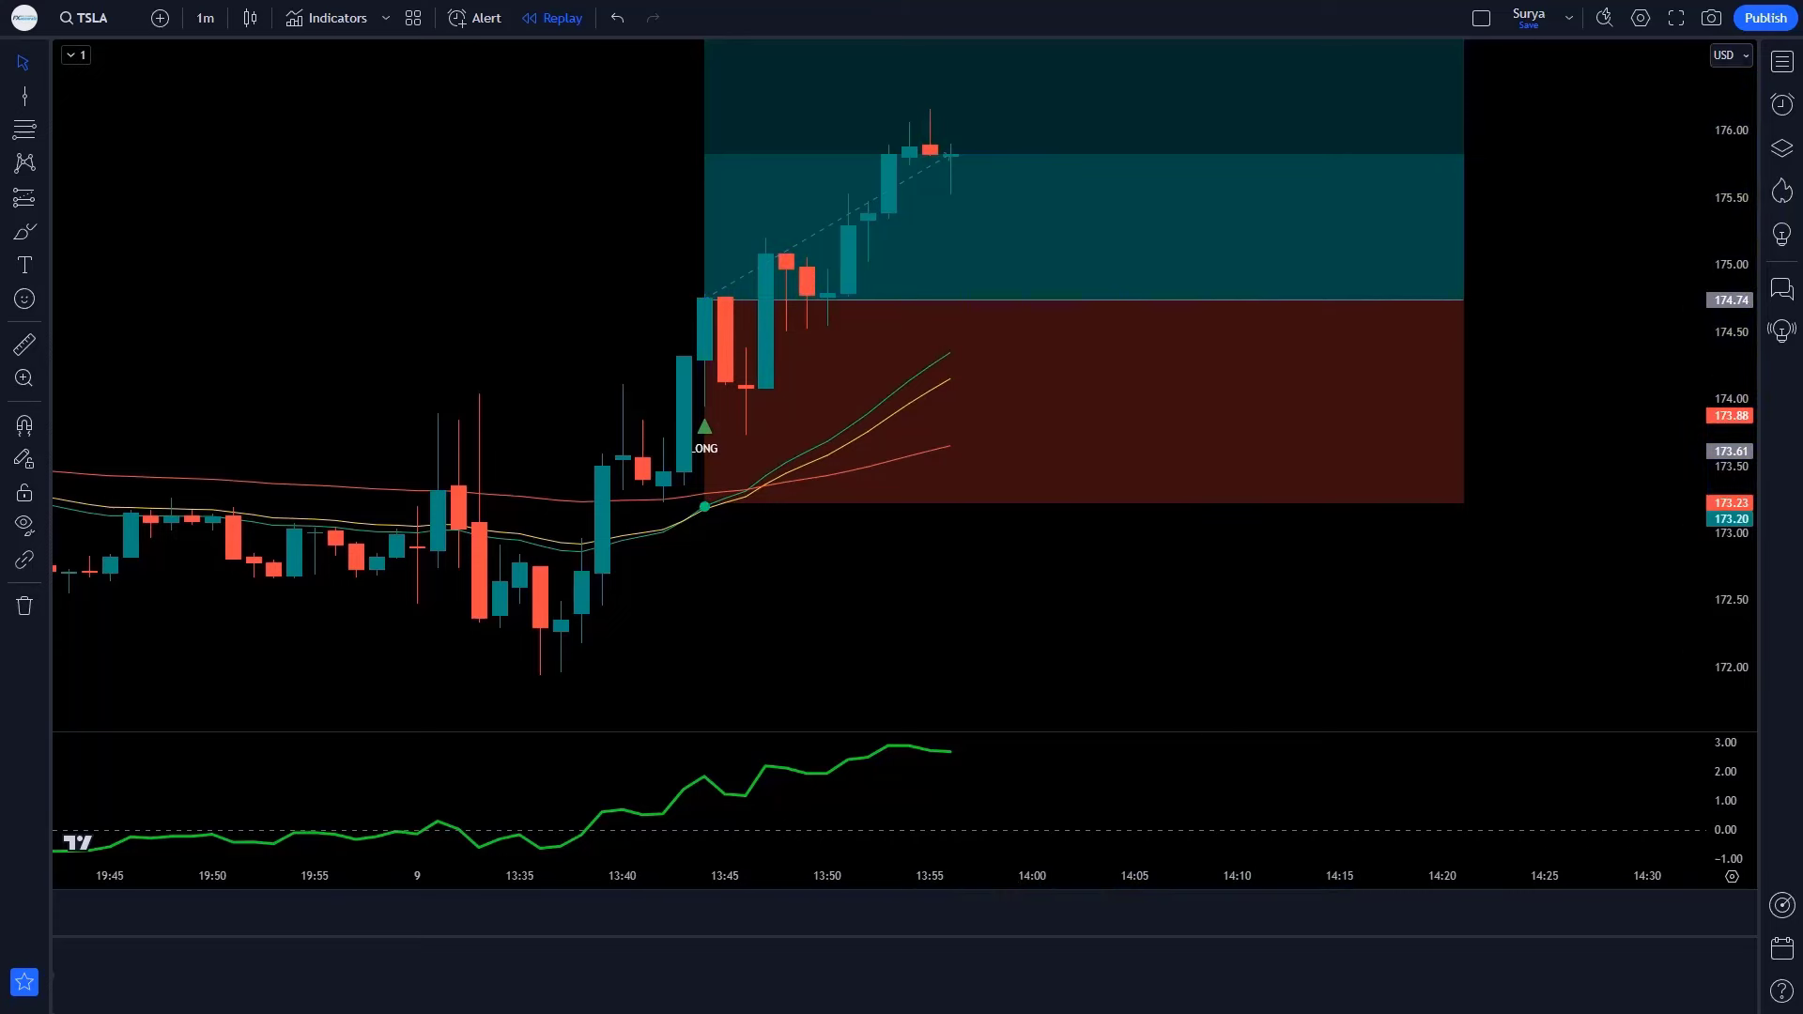
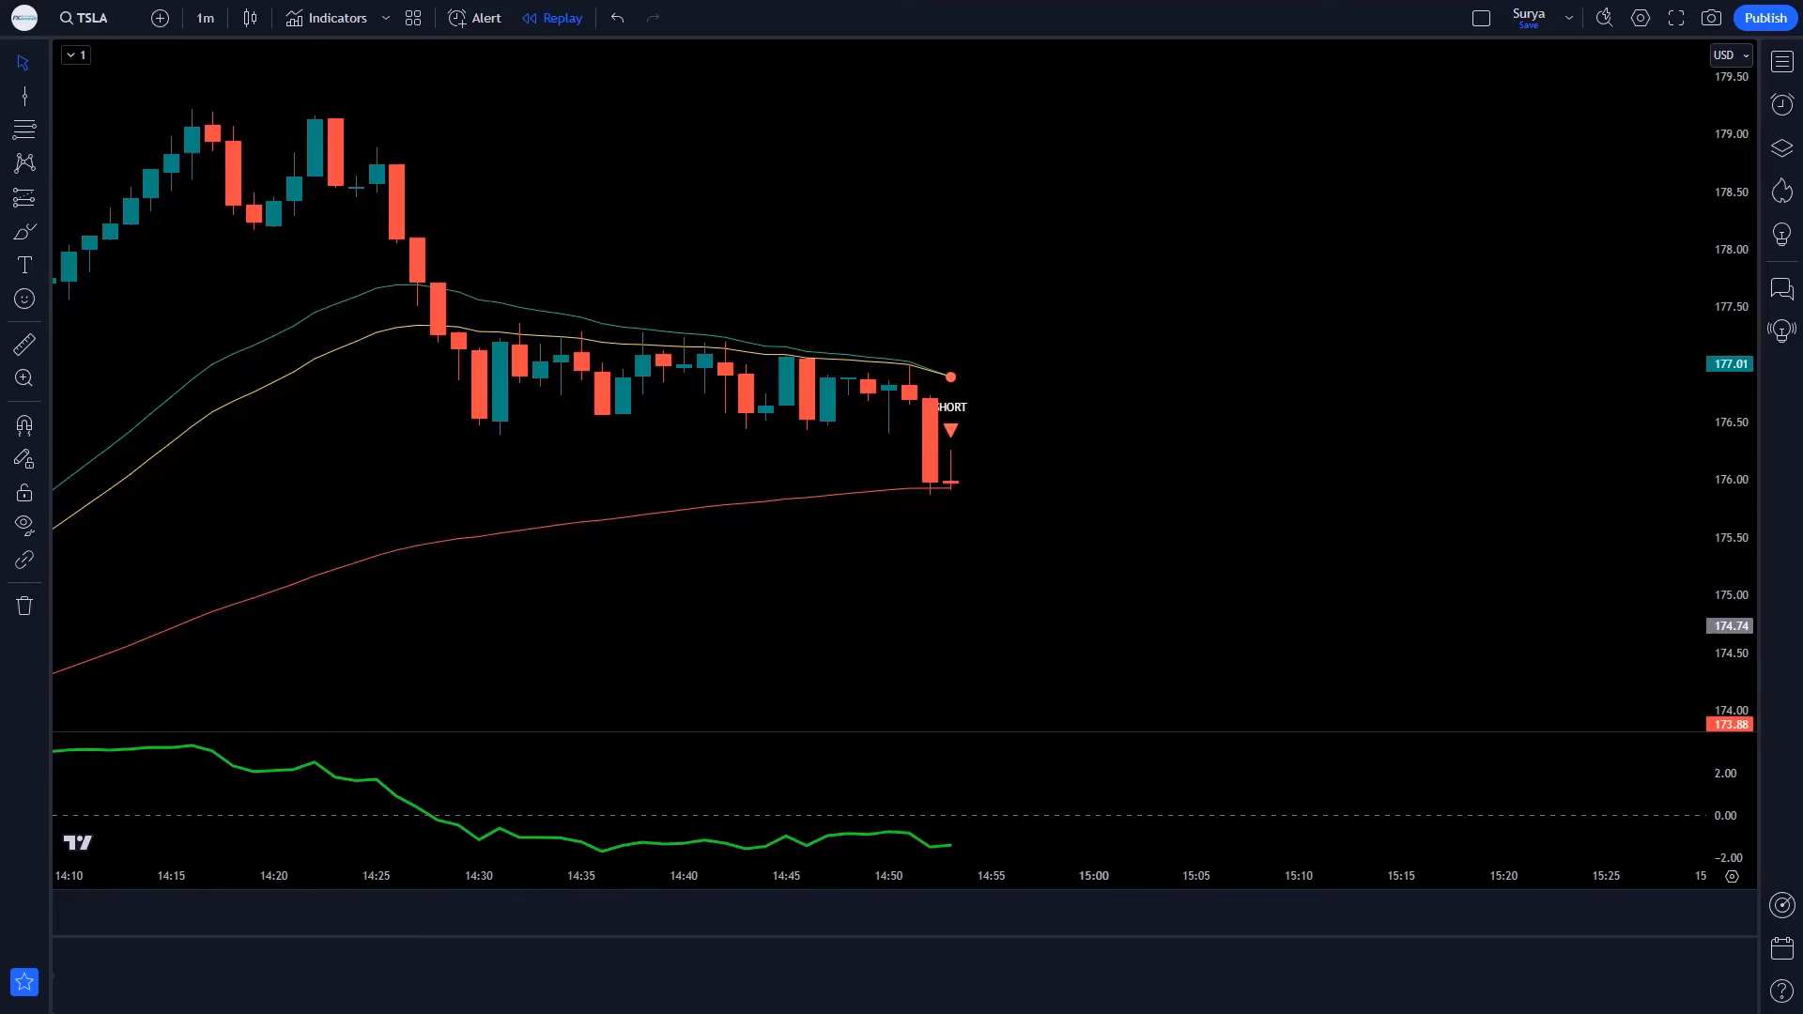
Draw a short position at the 14:53 SHORT candle with entry about 175.99, stop 176.99 and target 174.47, extended to about 15:46.
left_click(950, 480)
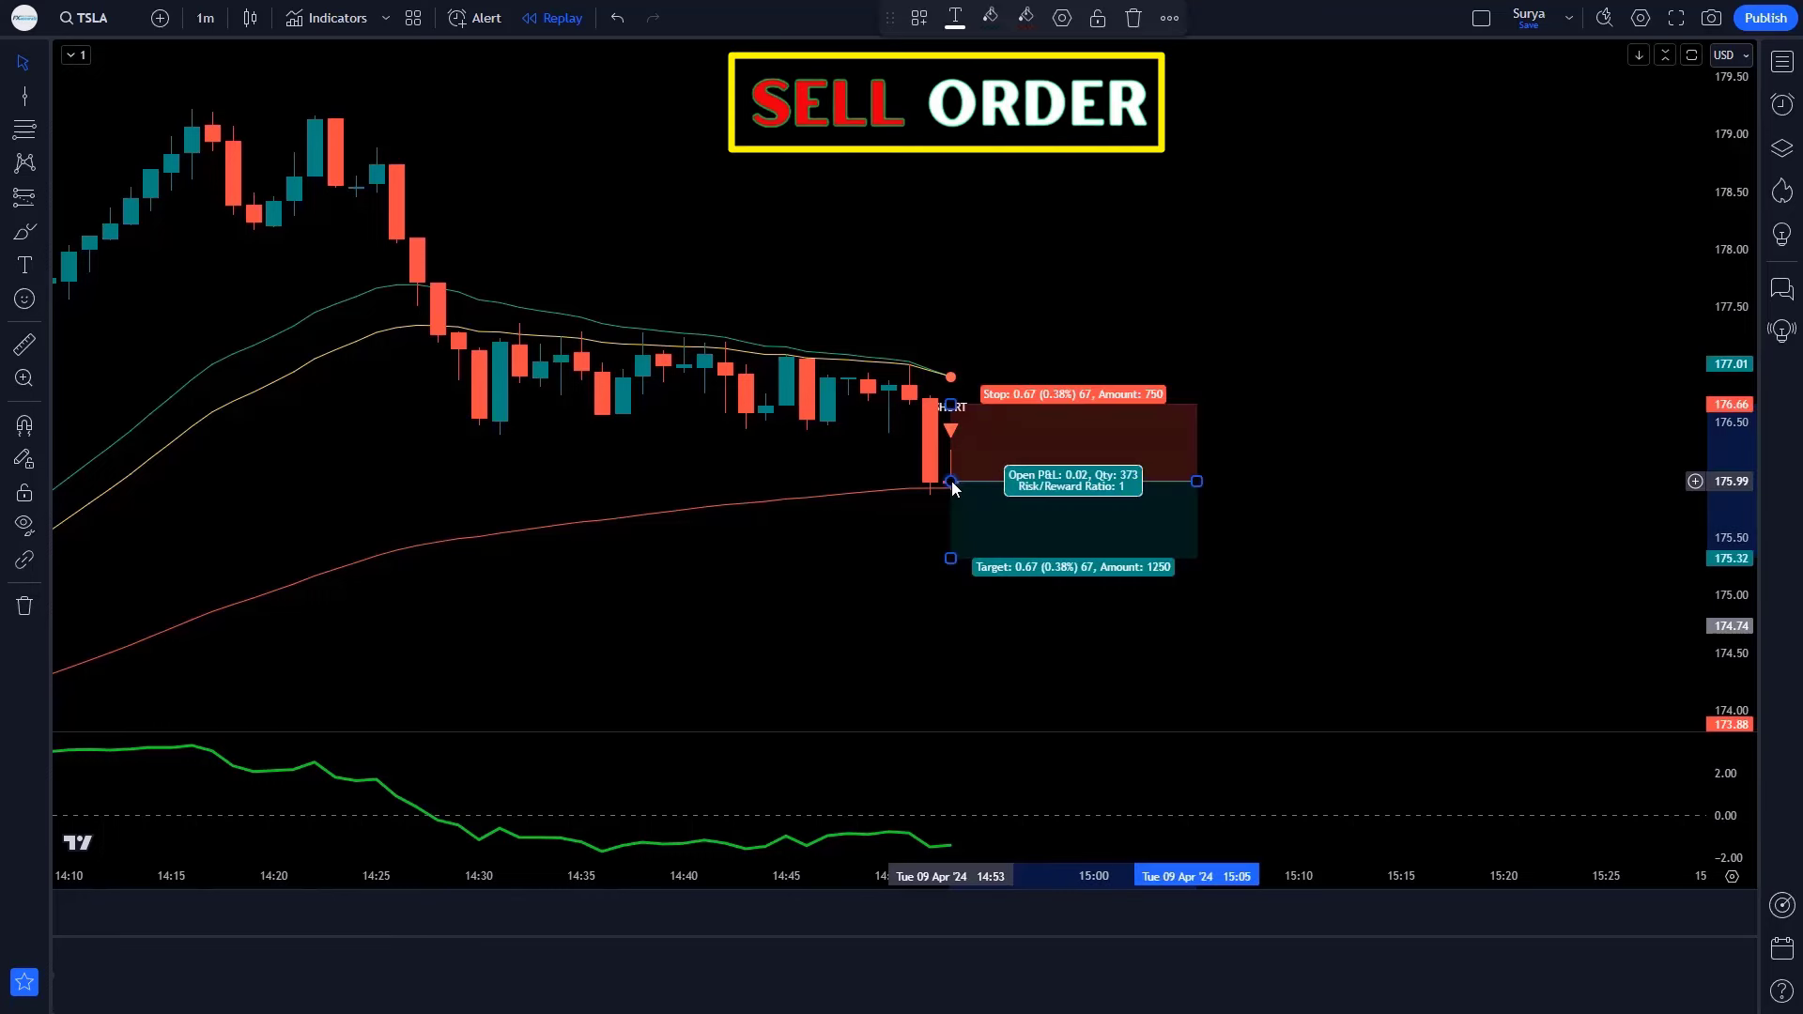
left_click_drag(950, 404, 945, 363)
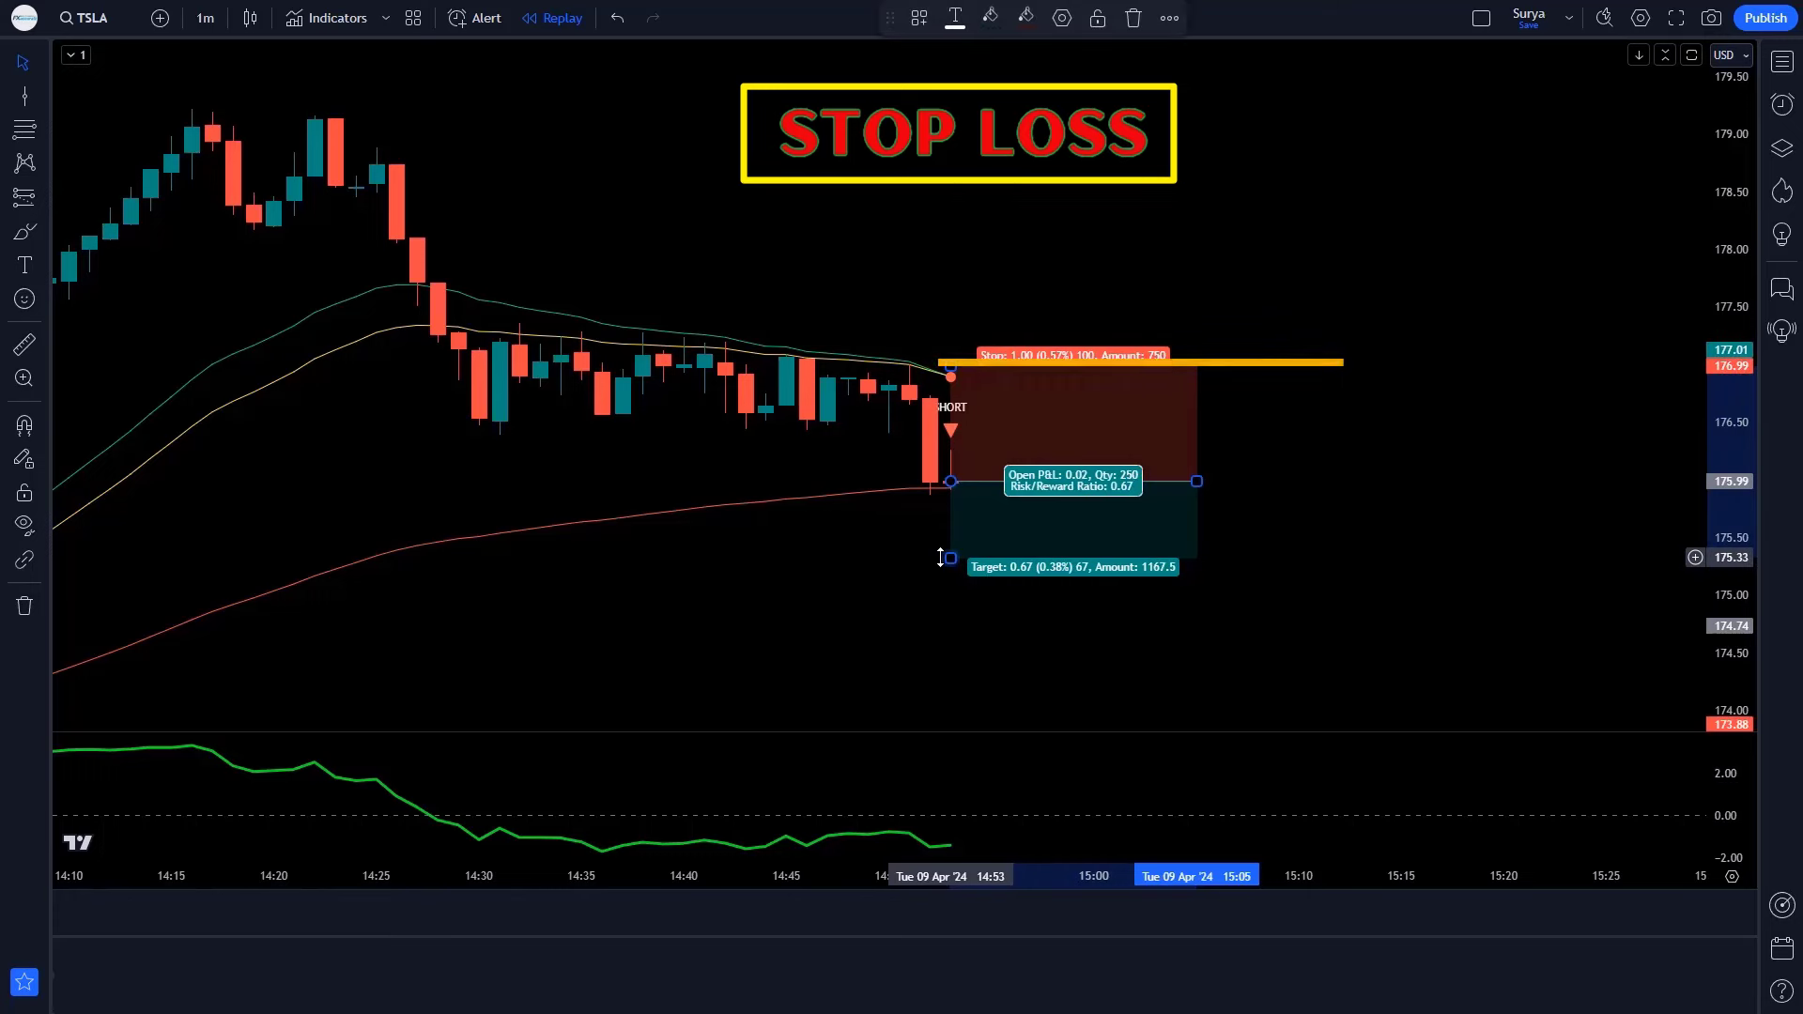
left_click_drag(949, 557, 949, 657)
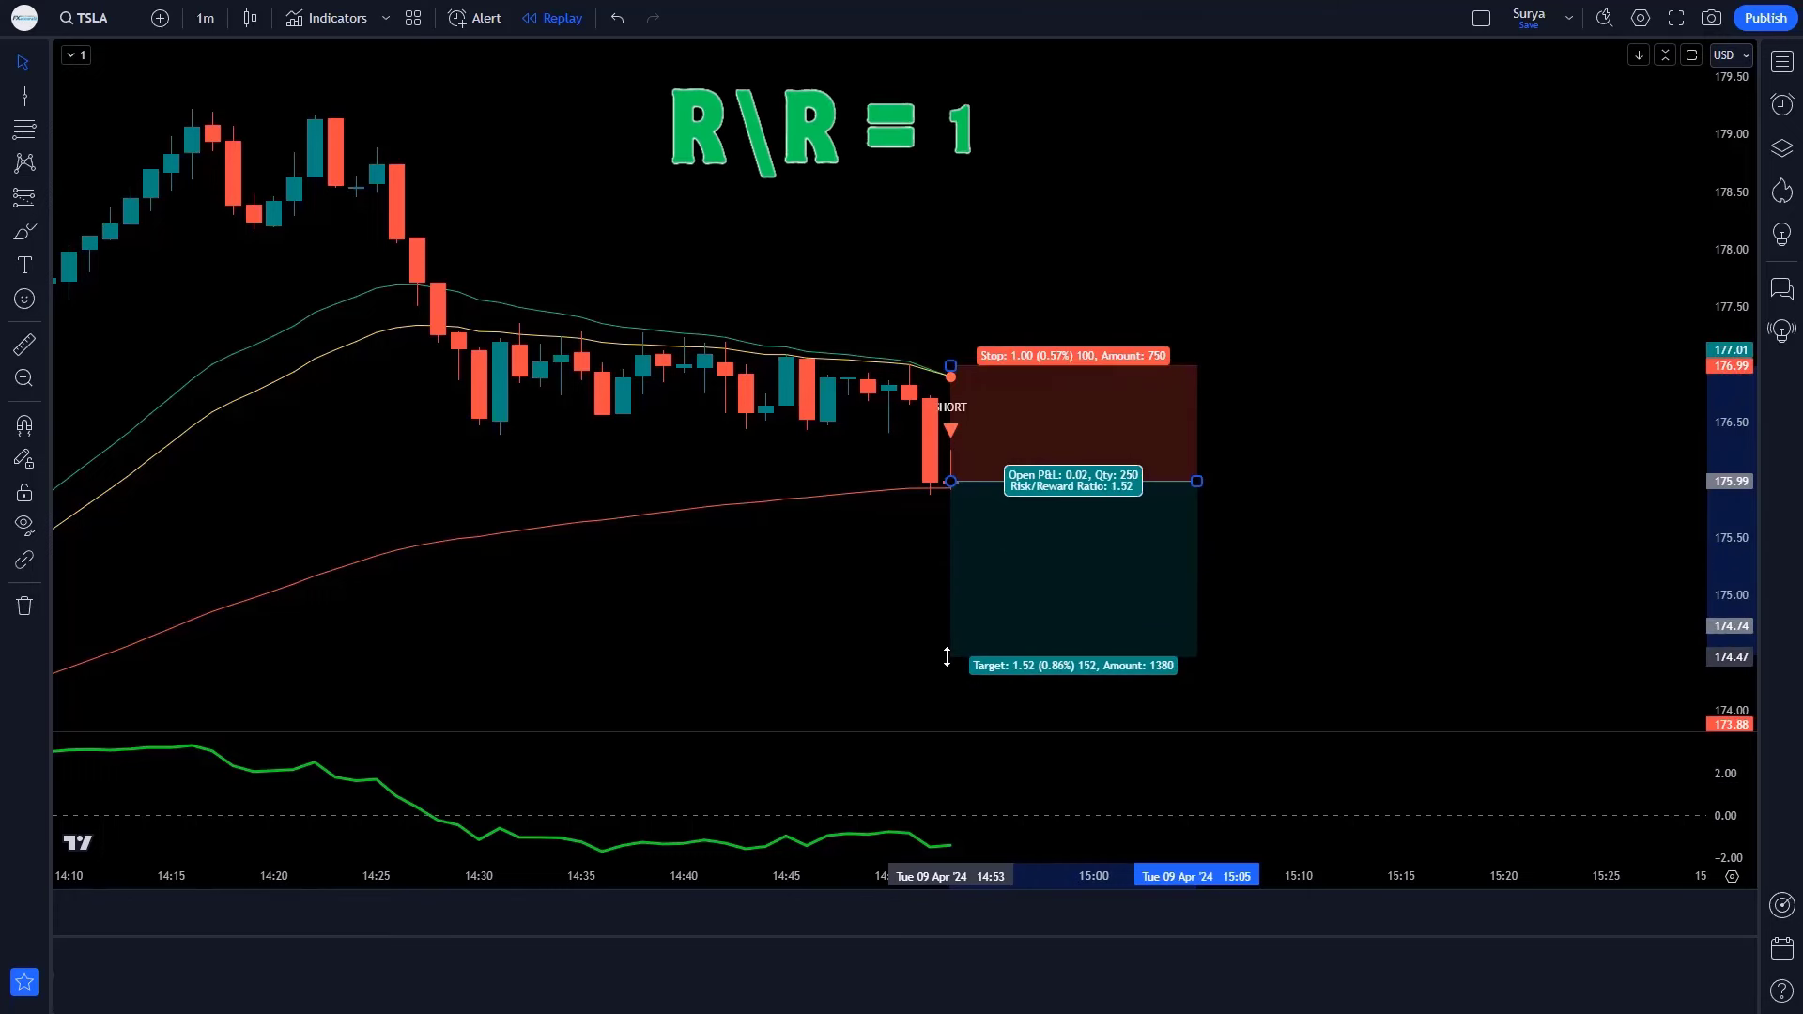
left_click(1307, 623)
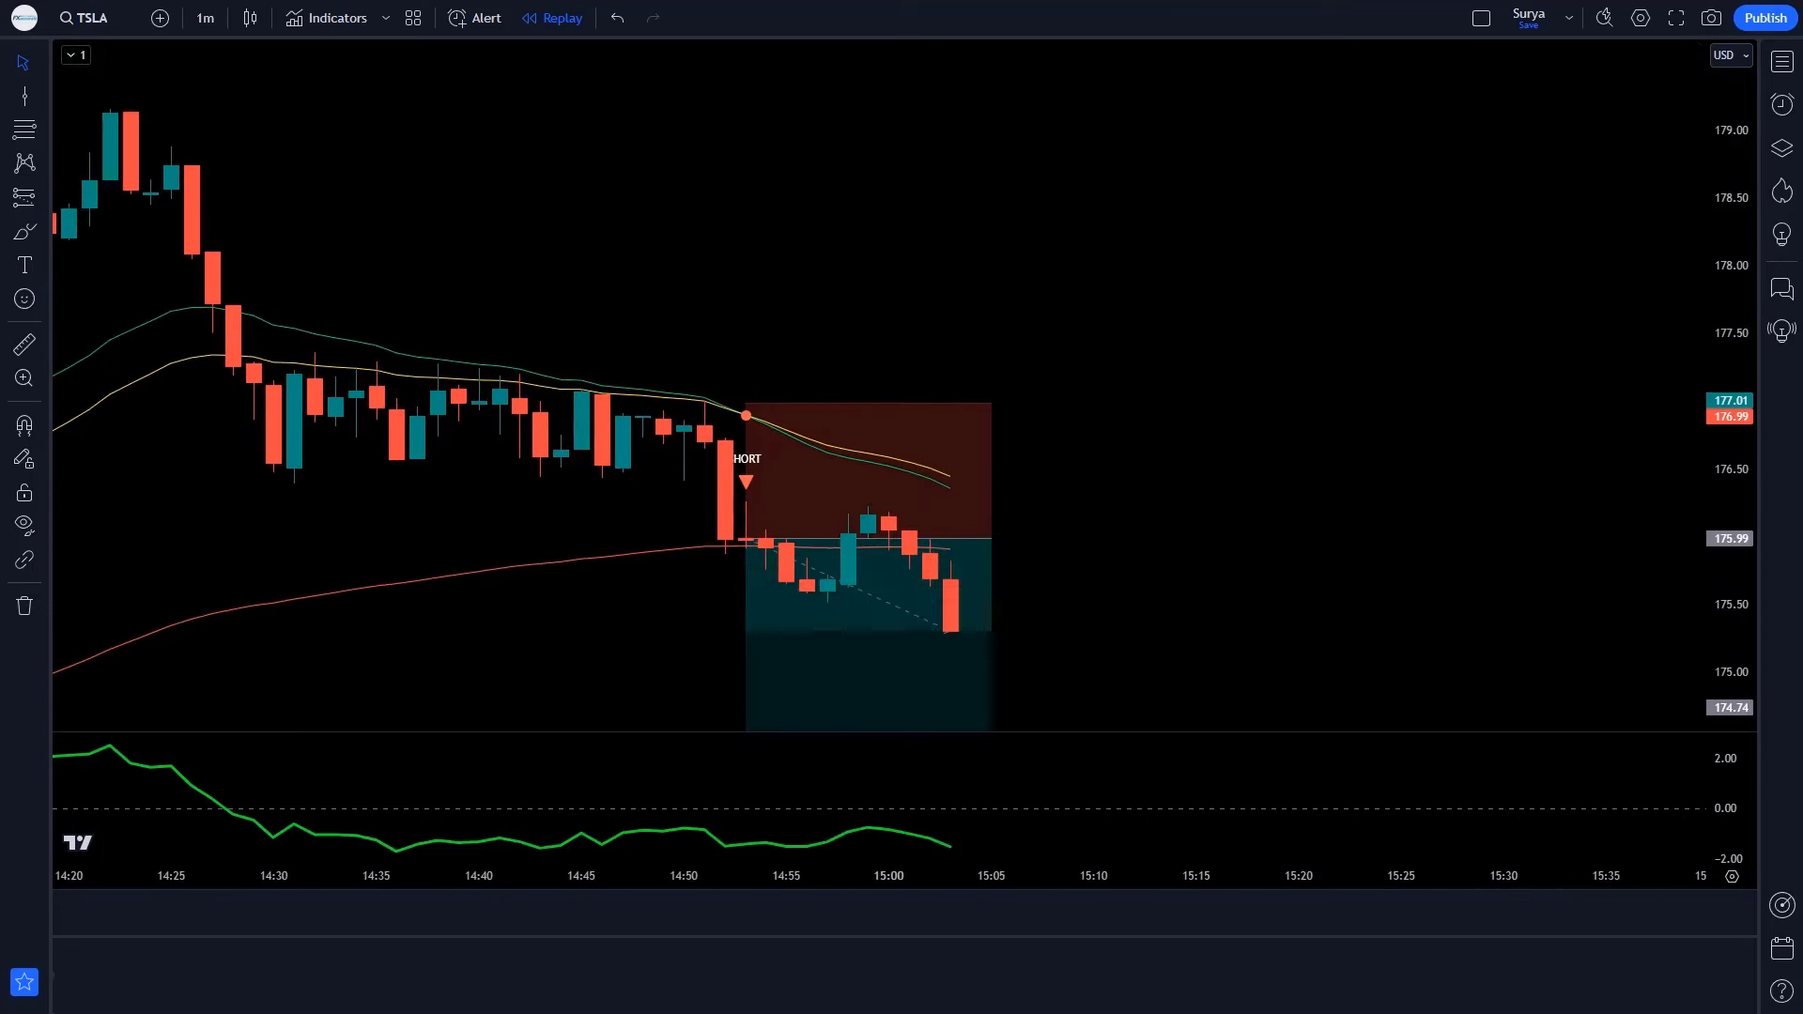
left_click(1040, 549)
left_click_drag(1058, 550, 1573, 582)
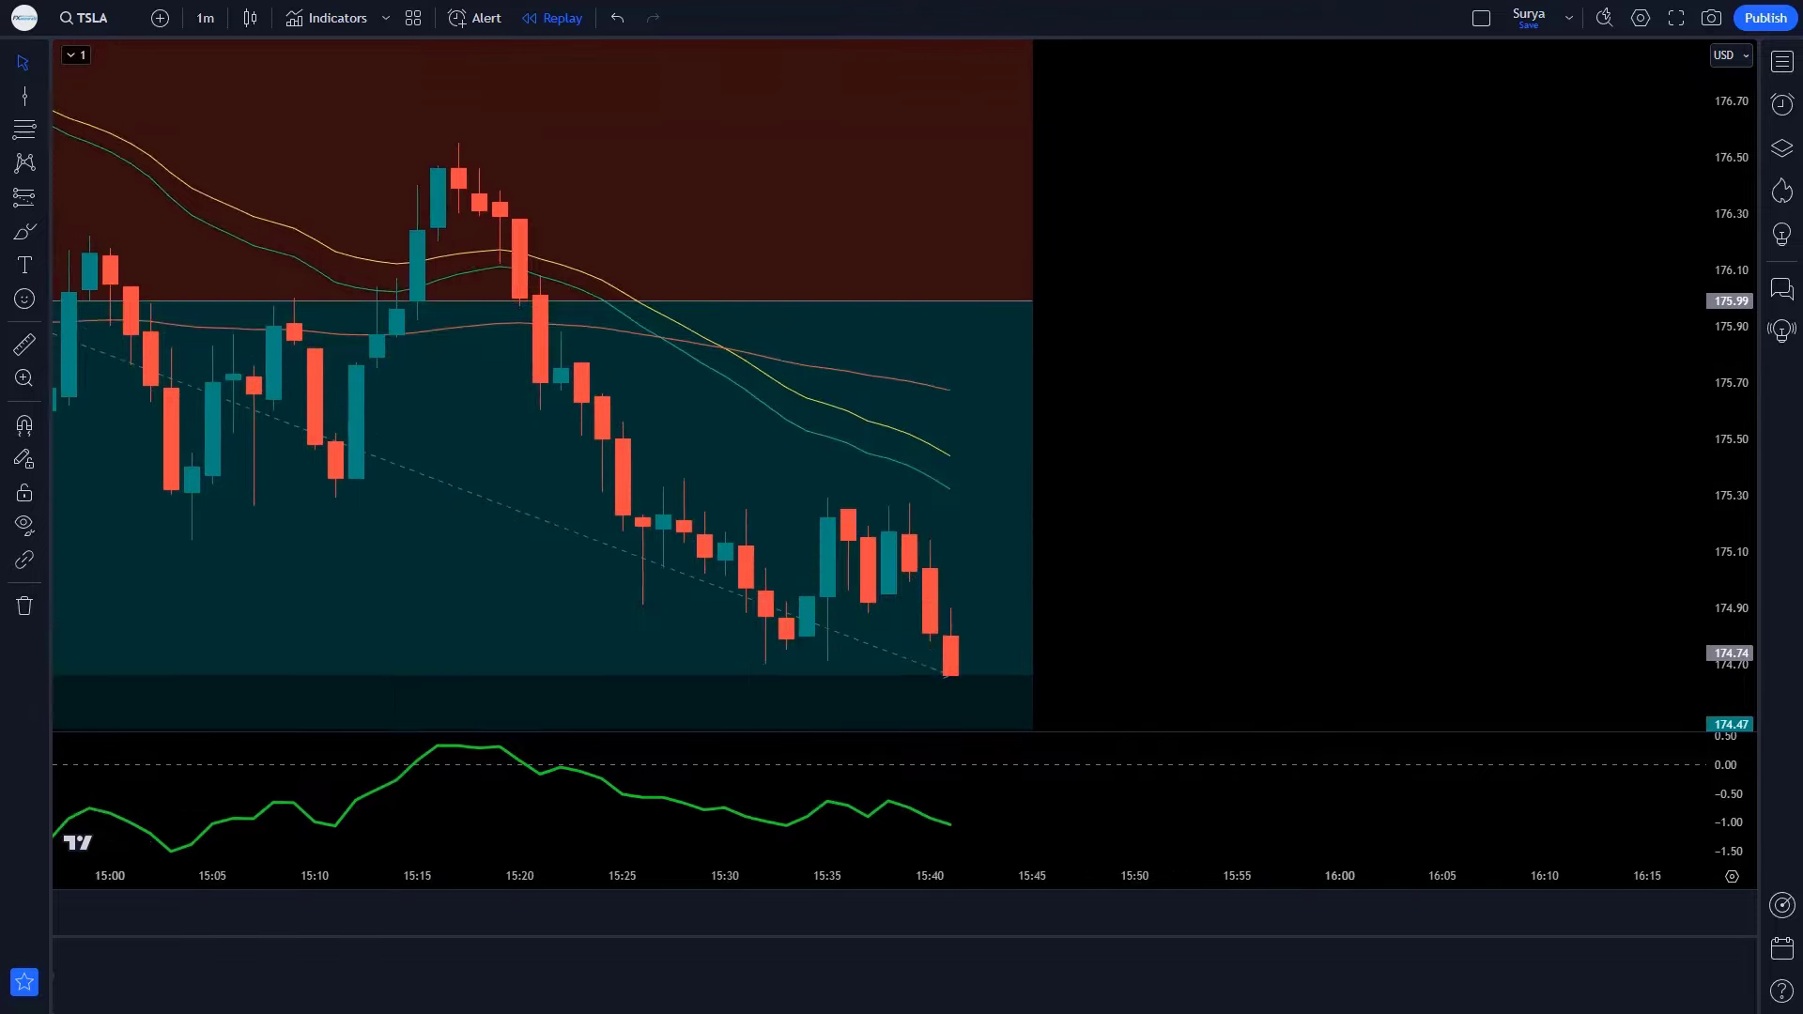
left_click_drag(1005, 285, 908, 257)
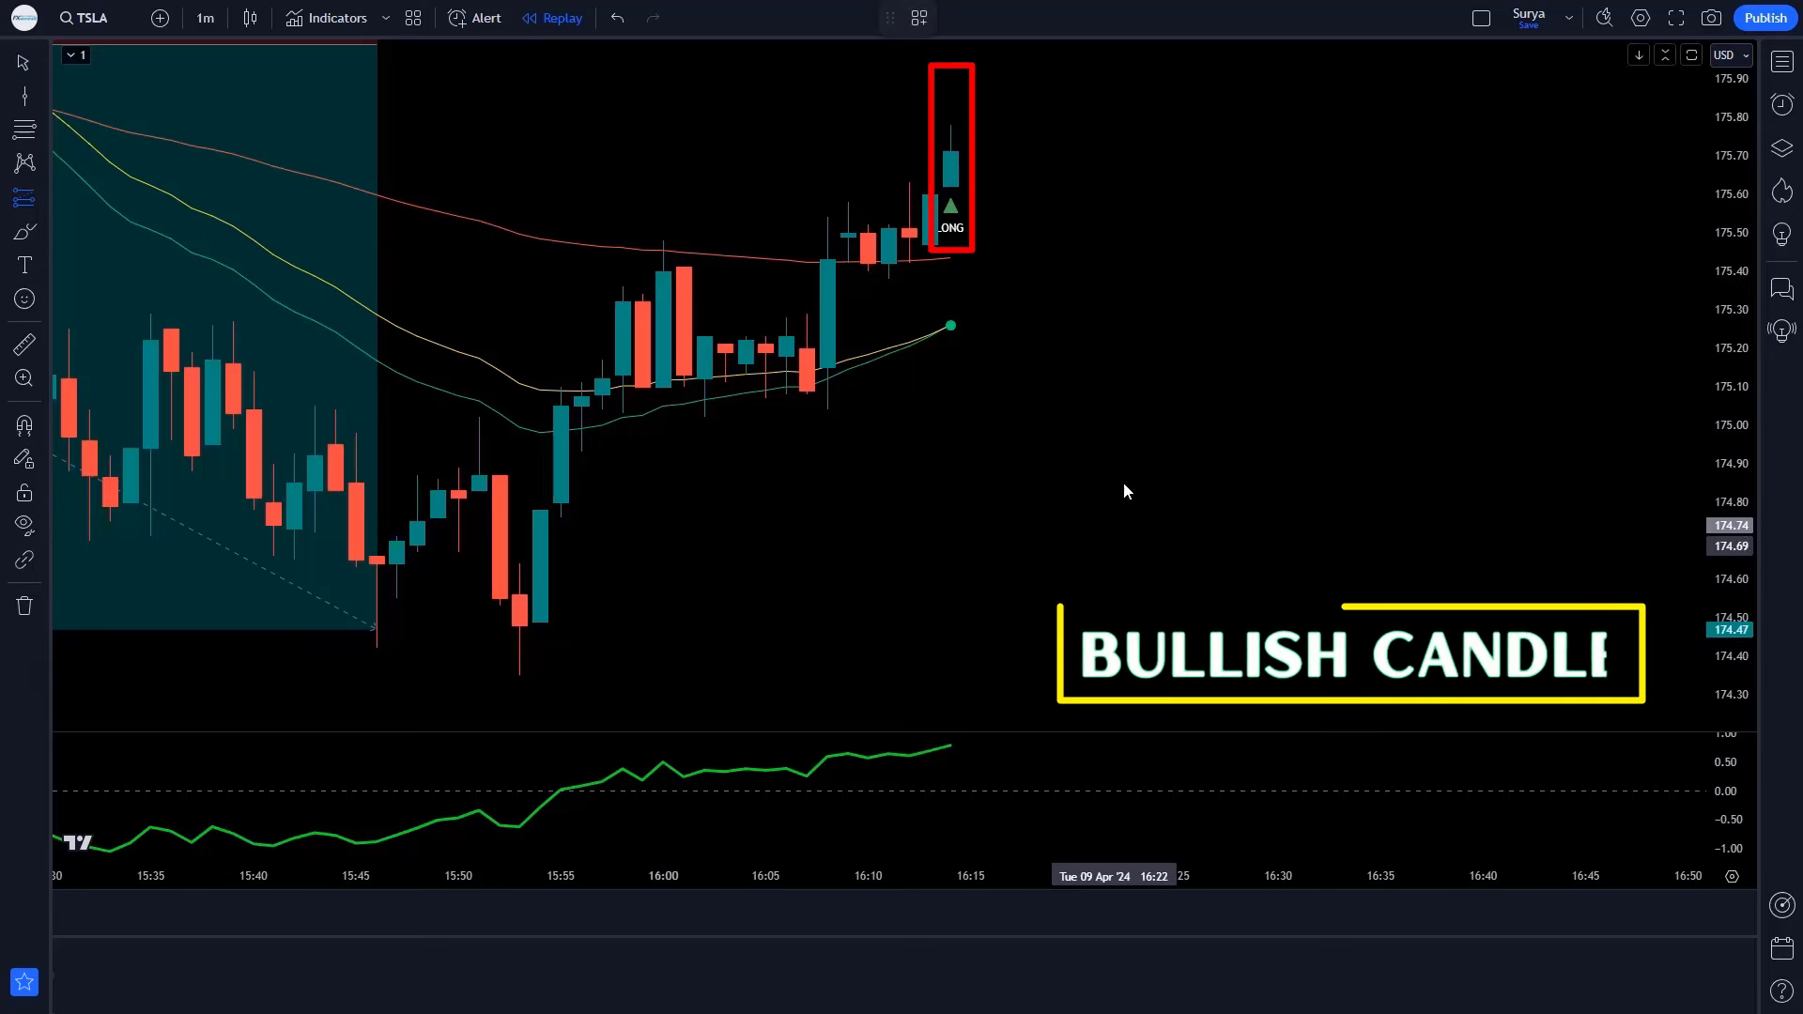
Draw a long position at the 16:14 LONG candle with entry about 175.71, stop 175.36 and target 176.24.
left_click(951, 152)
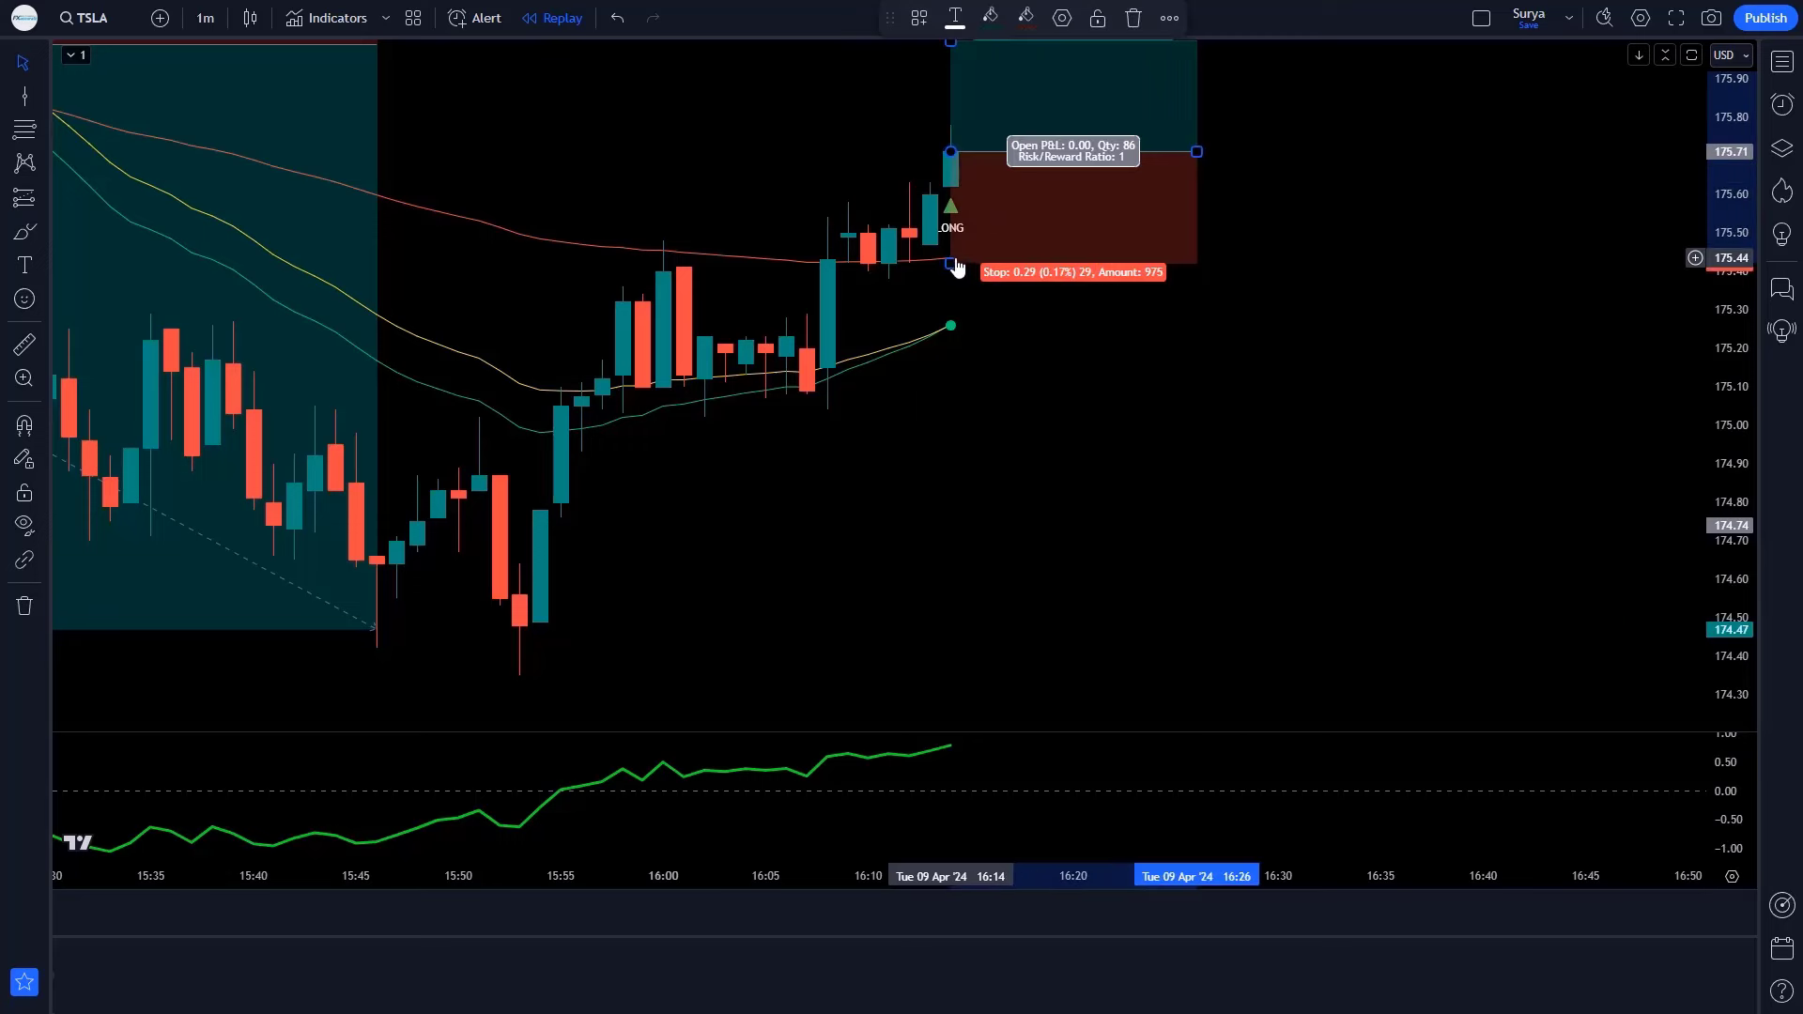
left_click_drag(950, 263, 928, 288)
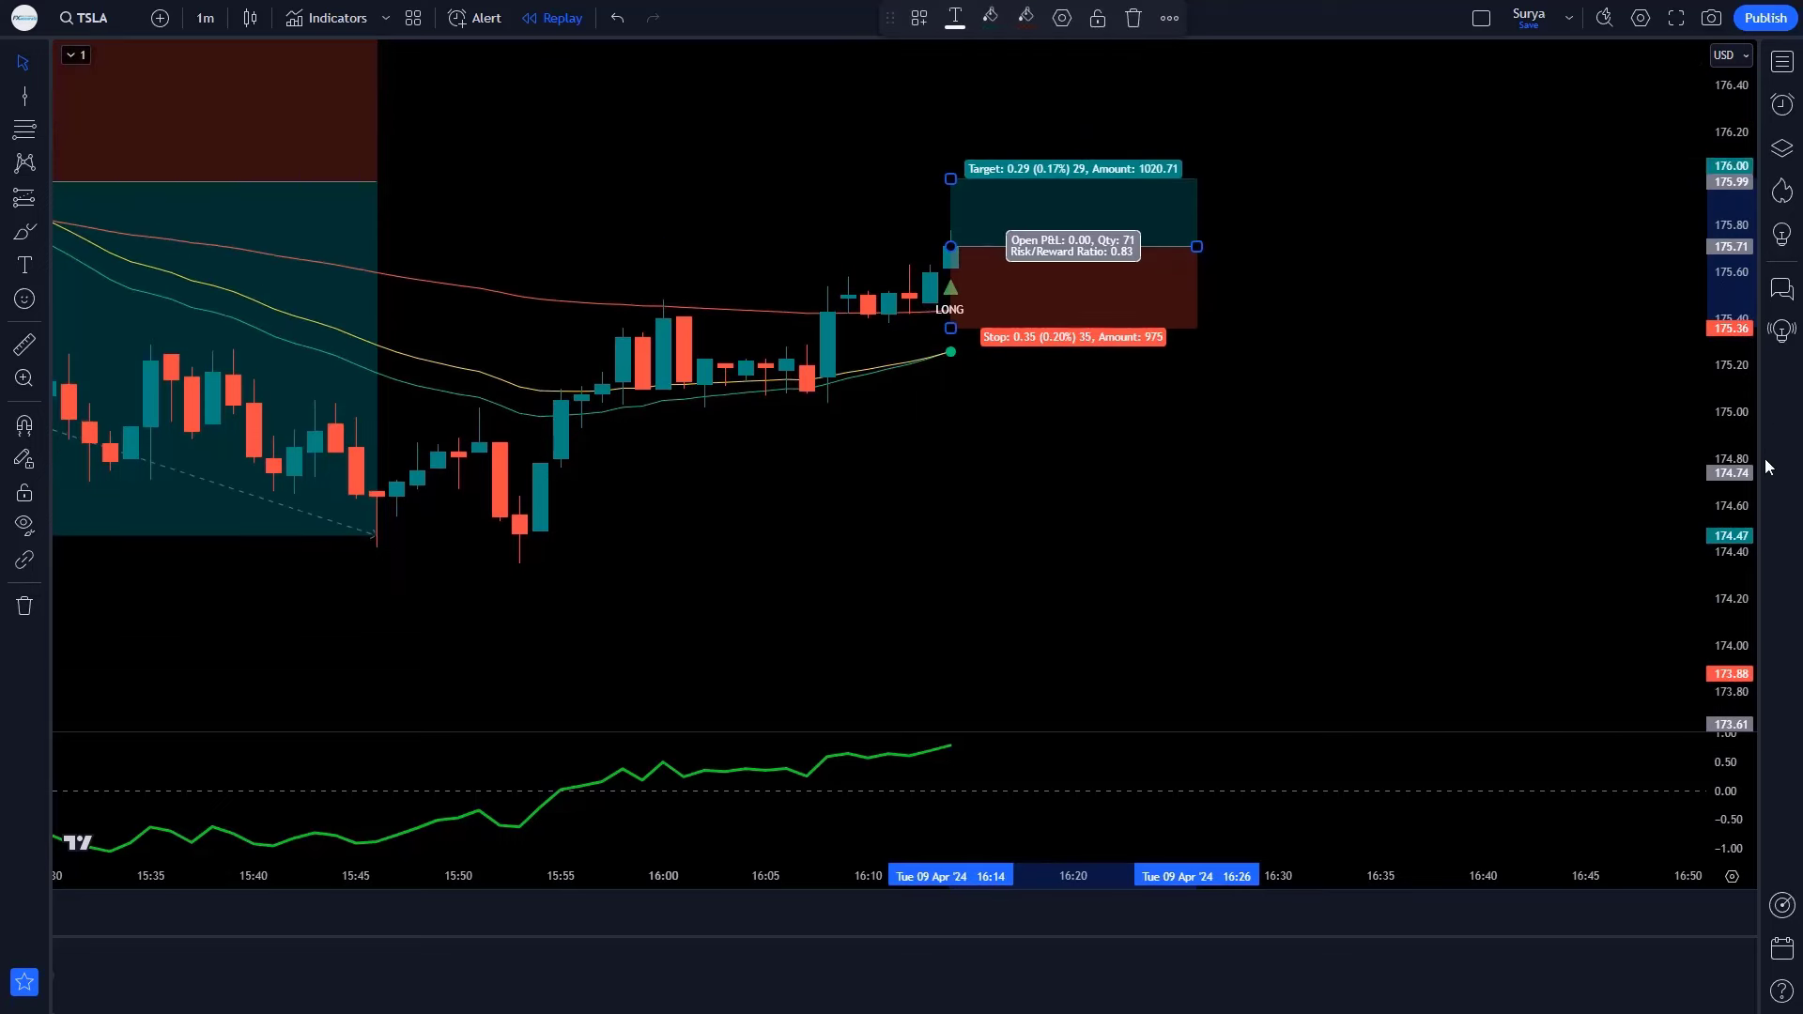
left_click_drag(950, 179, 951, 110)
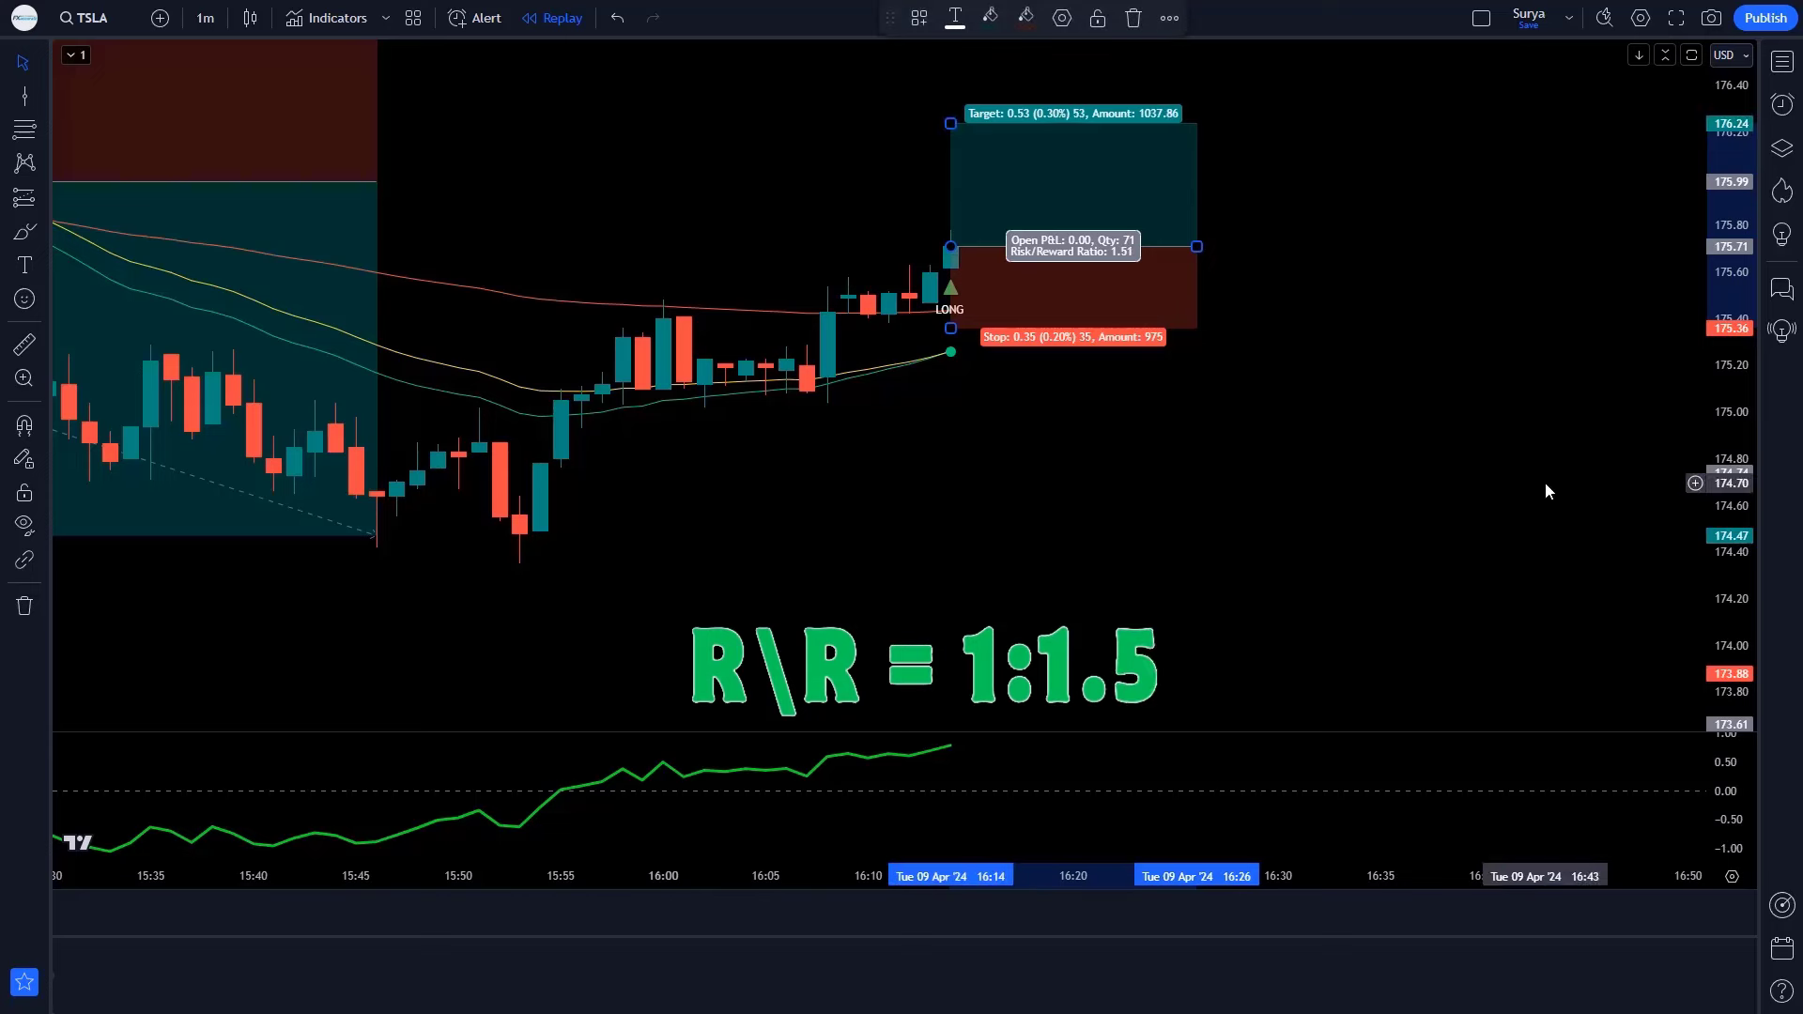
Draw a short position at the 16:33 SHORT candle with entry about 174.98, stop 175.39 and target 174.36, ending at about 16:54.
left_click(1274, 542)
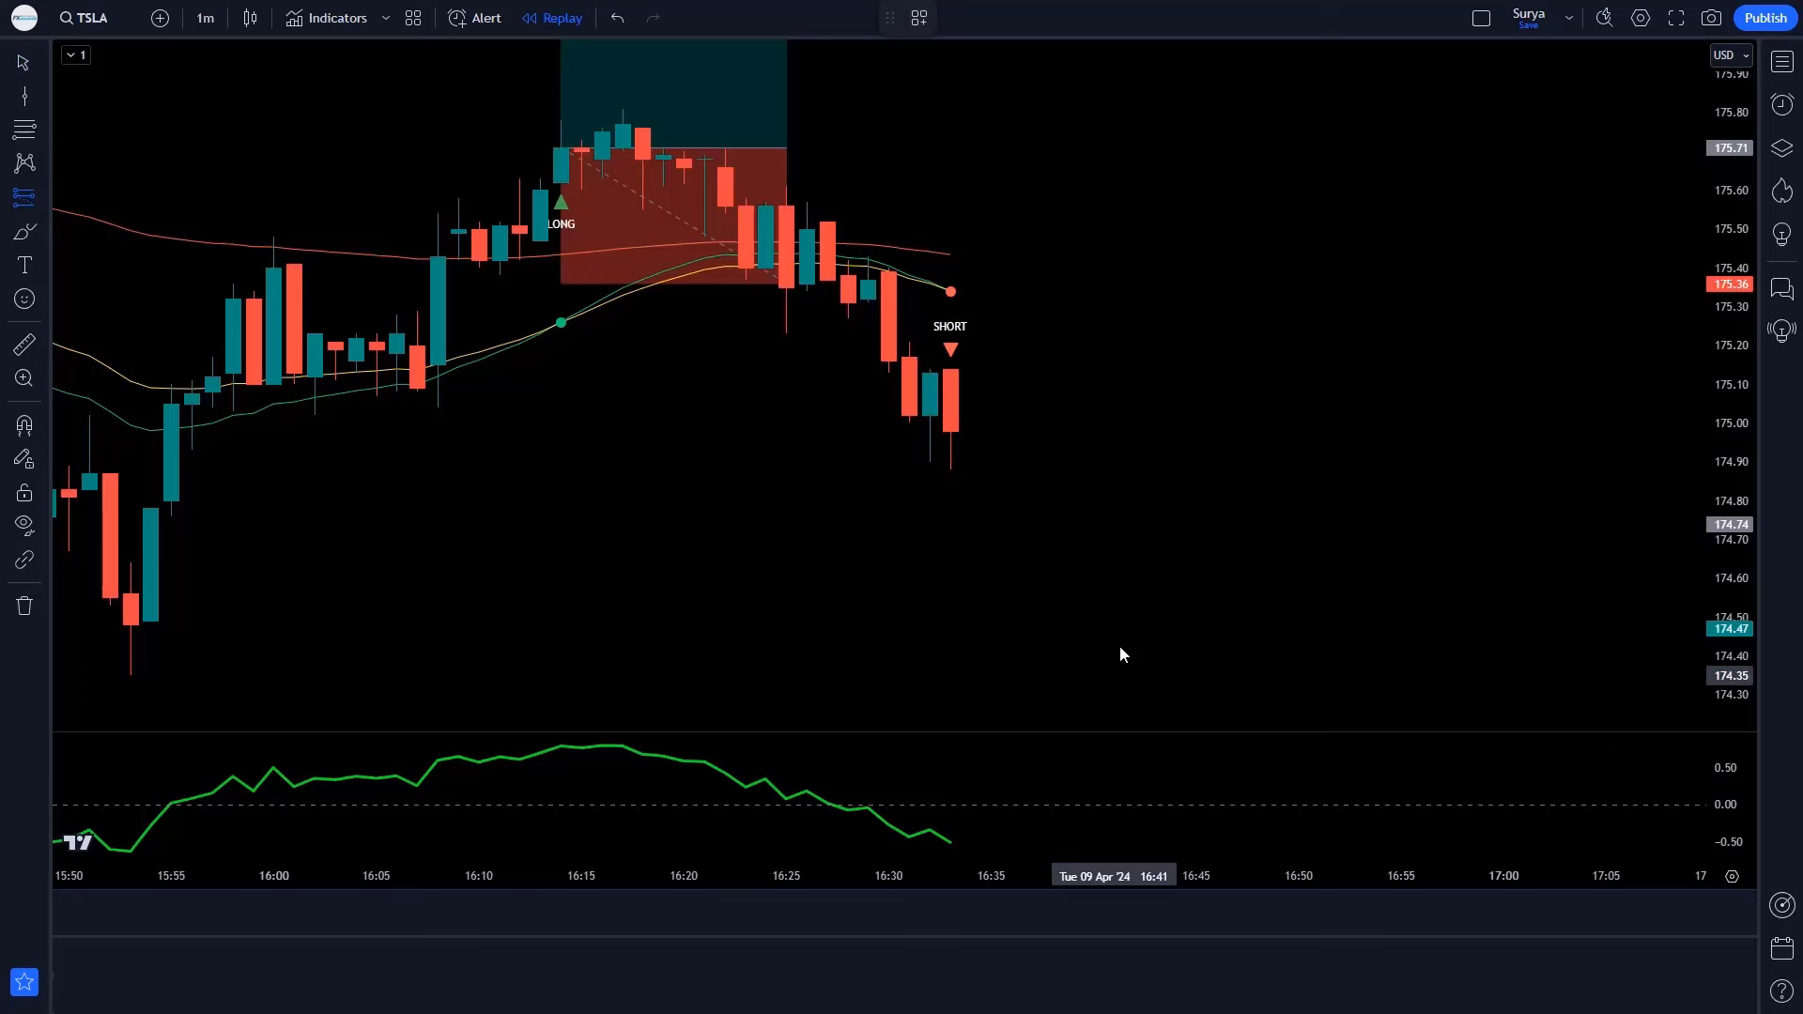
left_click(951, 431)
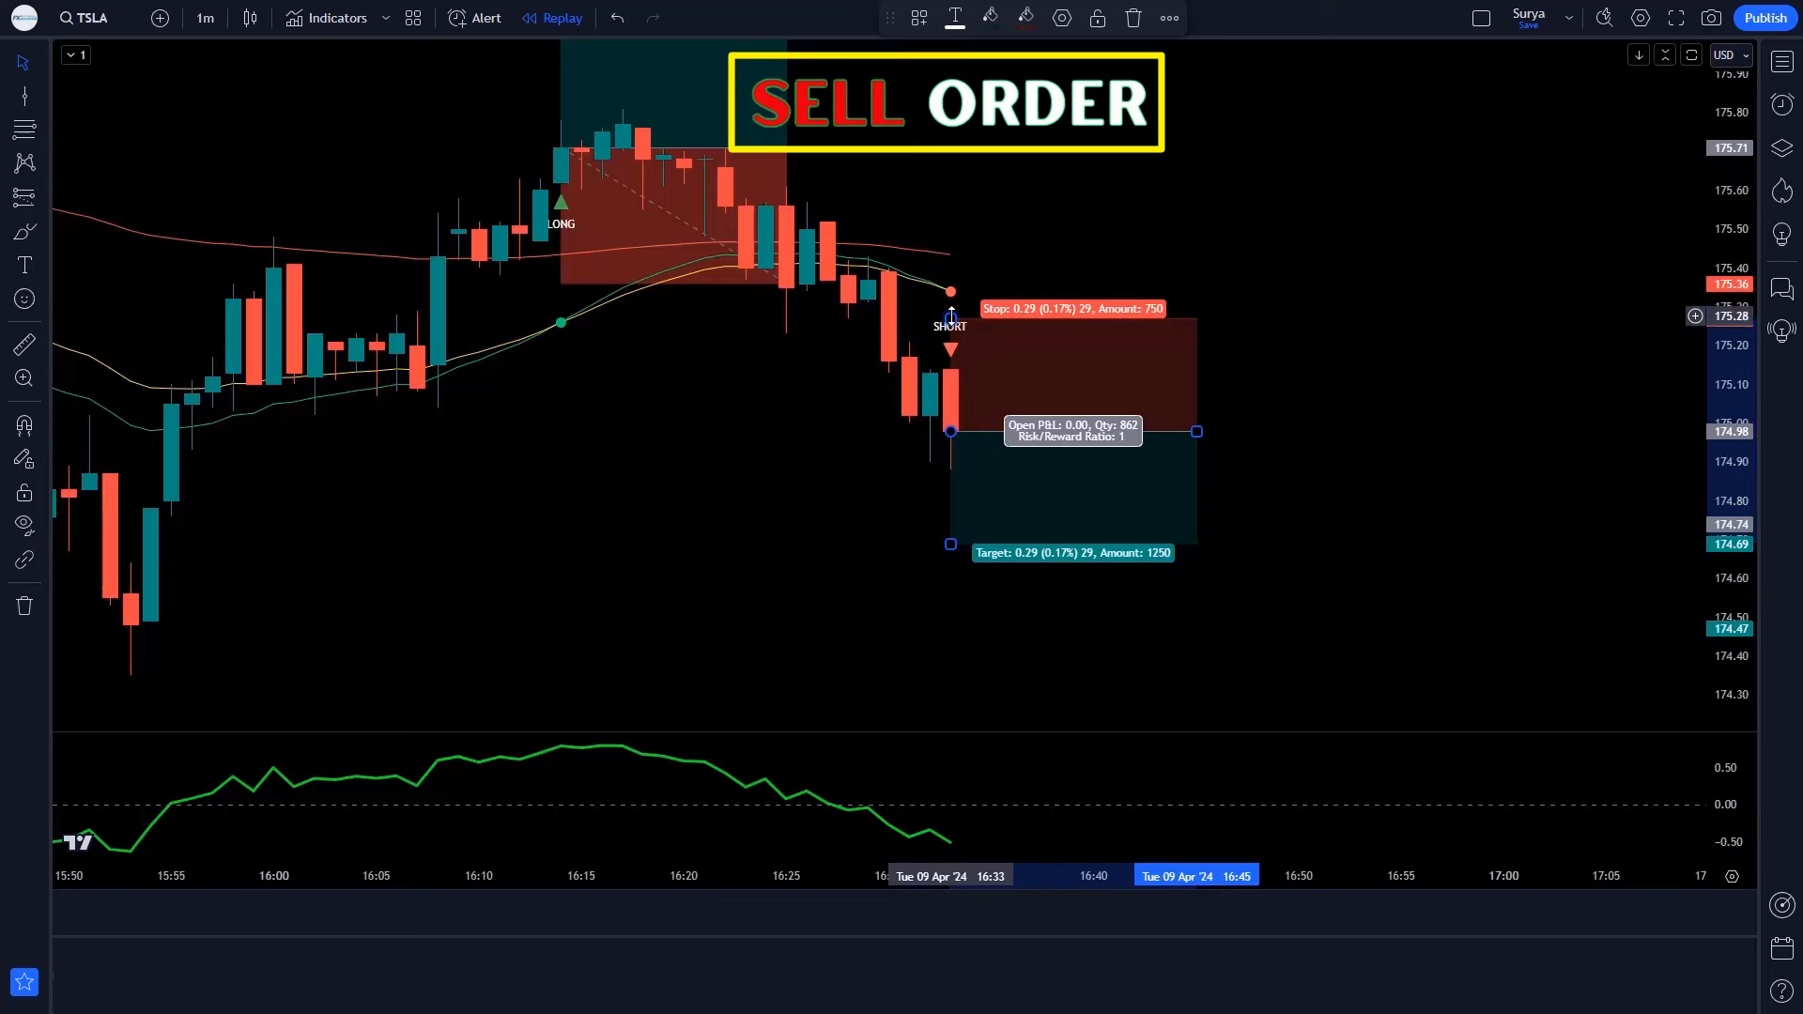
left_click_drag(951, 316, 948, 271)
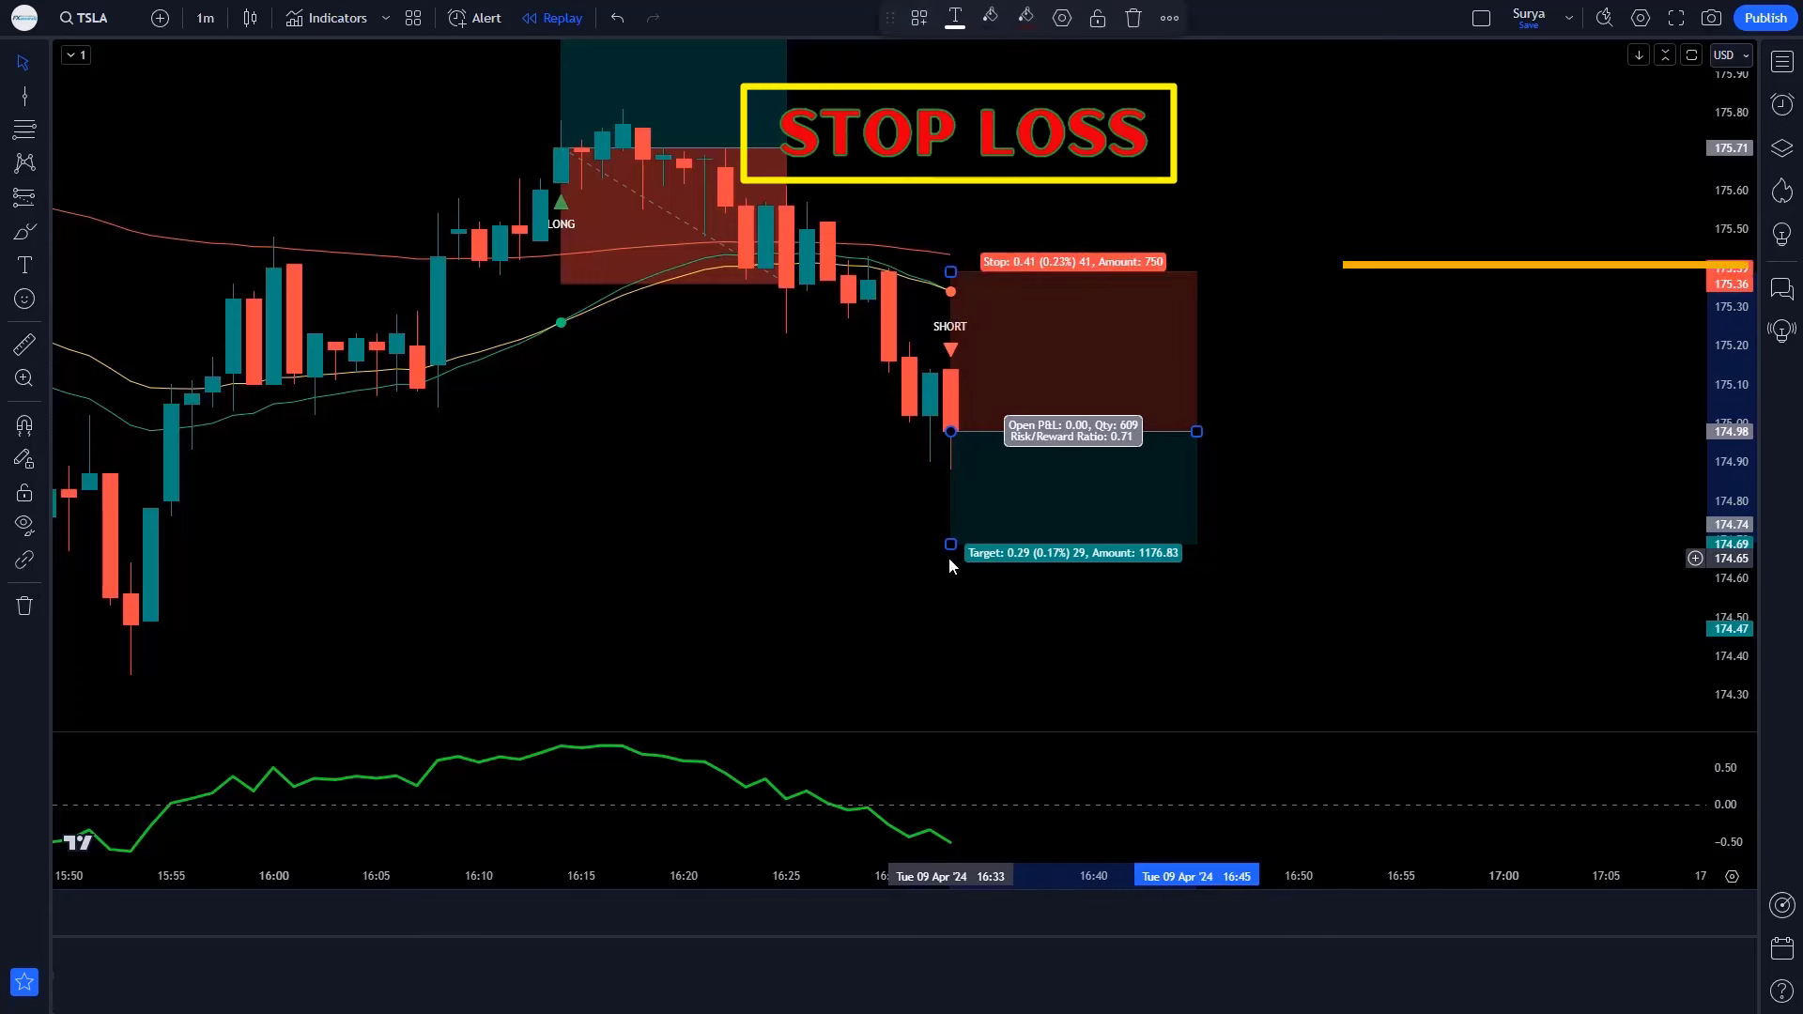
left_click_drag(943, 549, 941, 671)
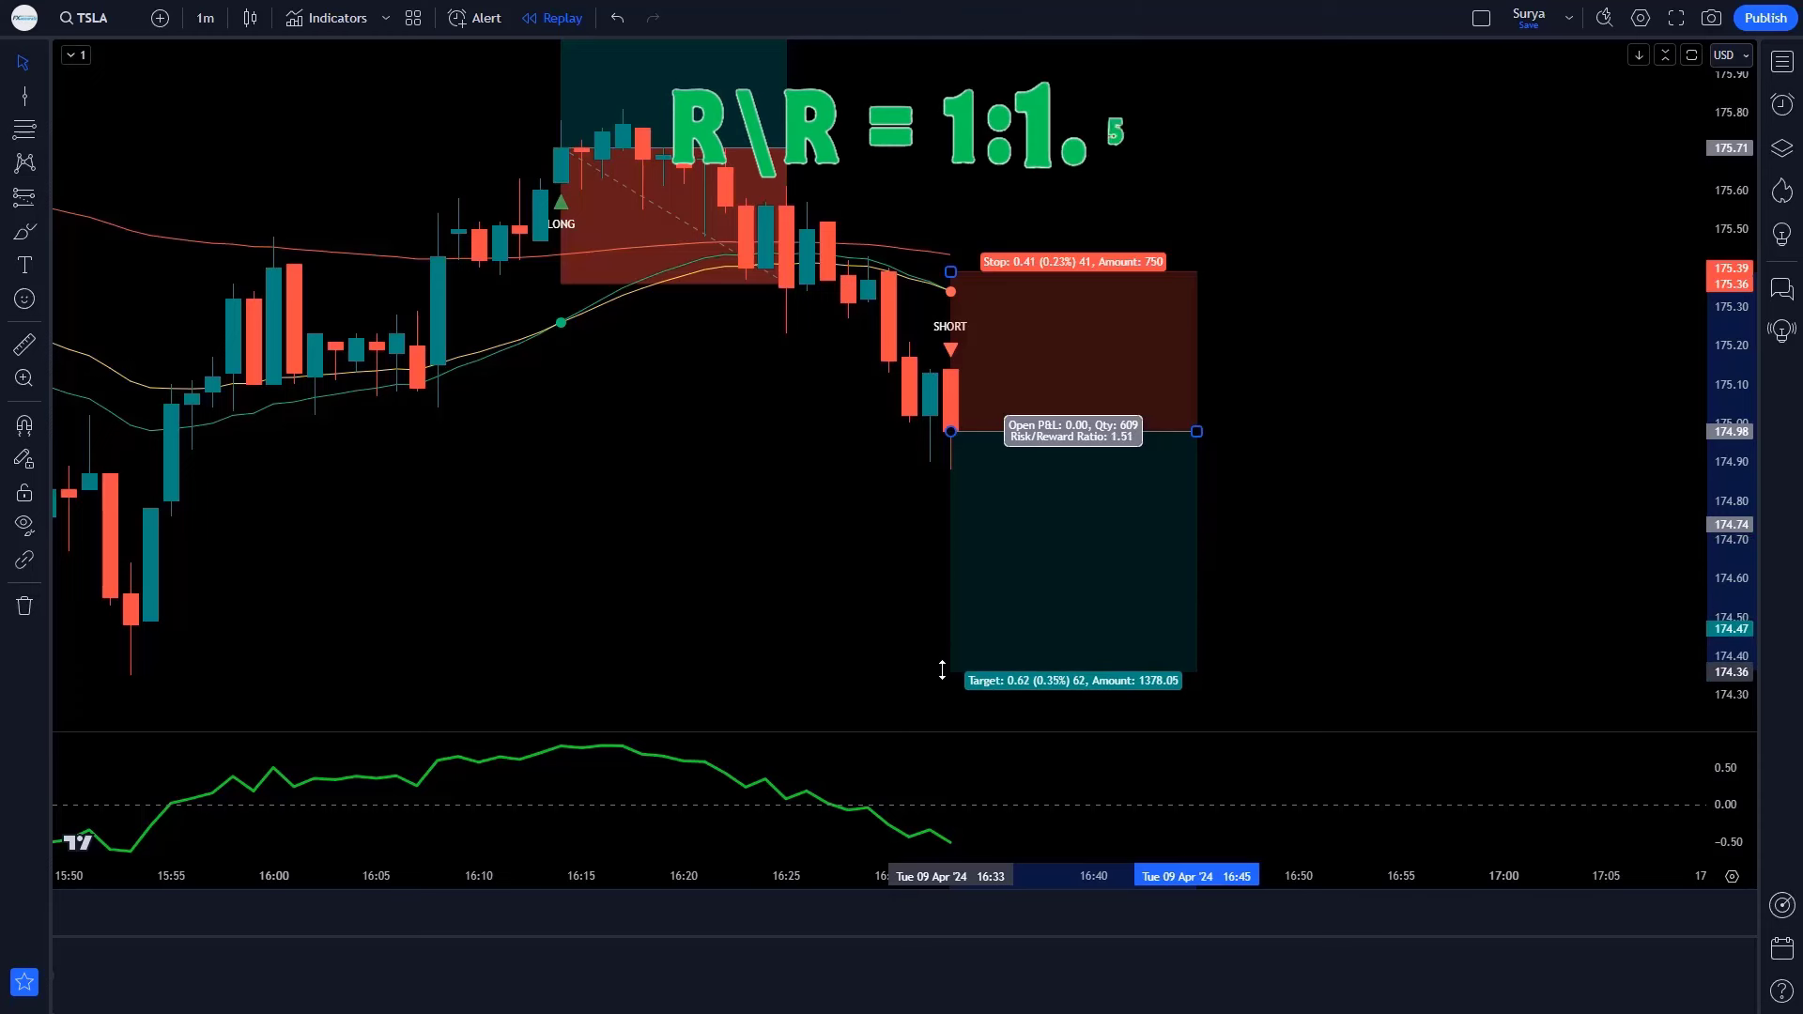
left_click(863, 605)
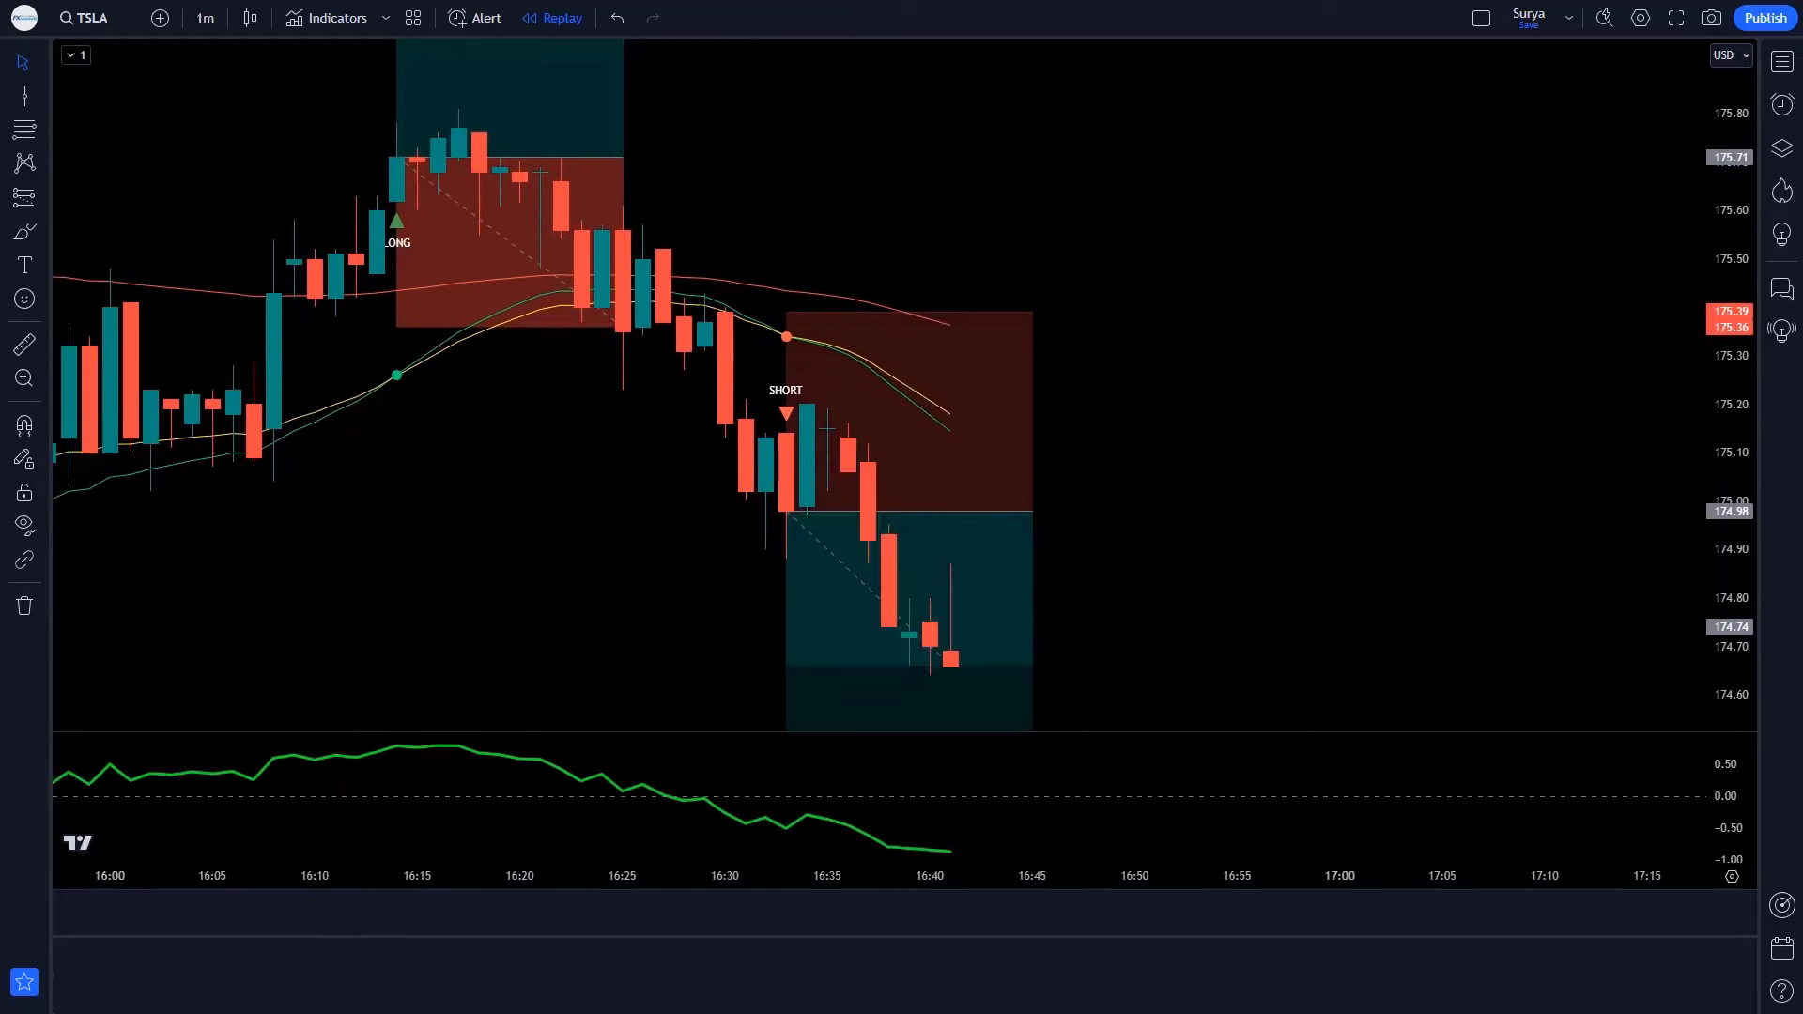
left_click_drag(967, 526, 1400, 525)
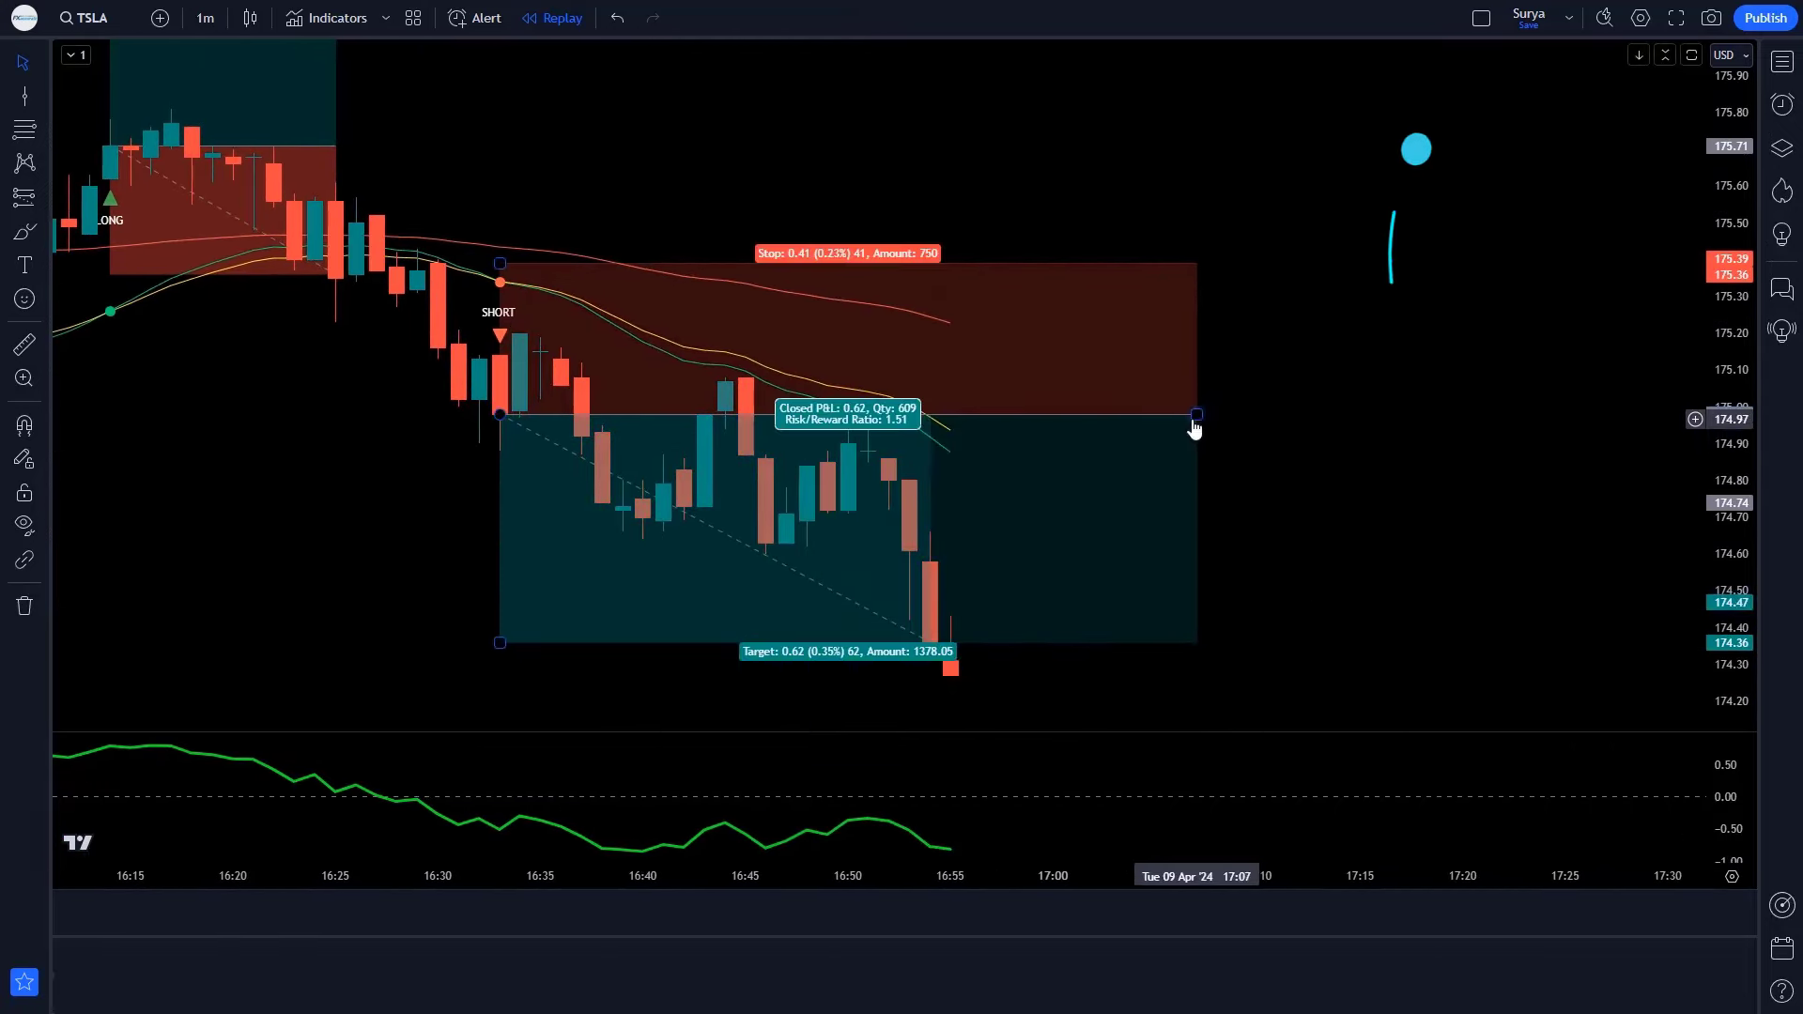
left_click_drag(1192, 422, 930, 419)
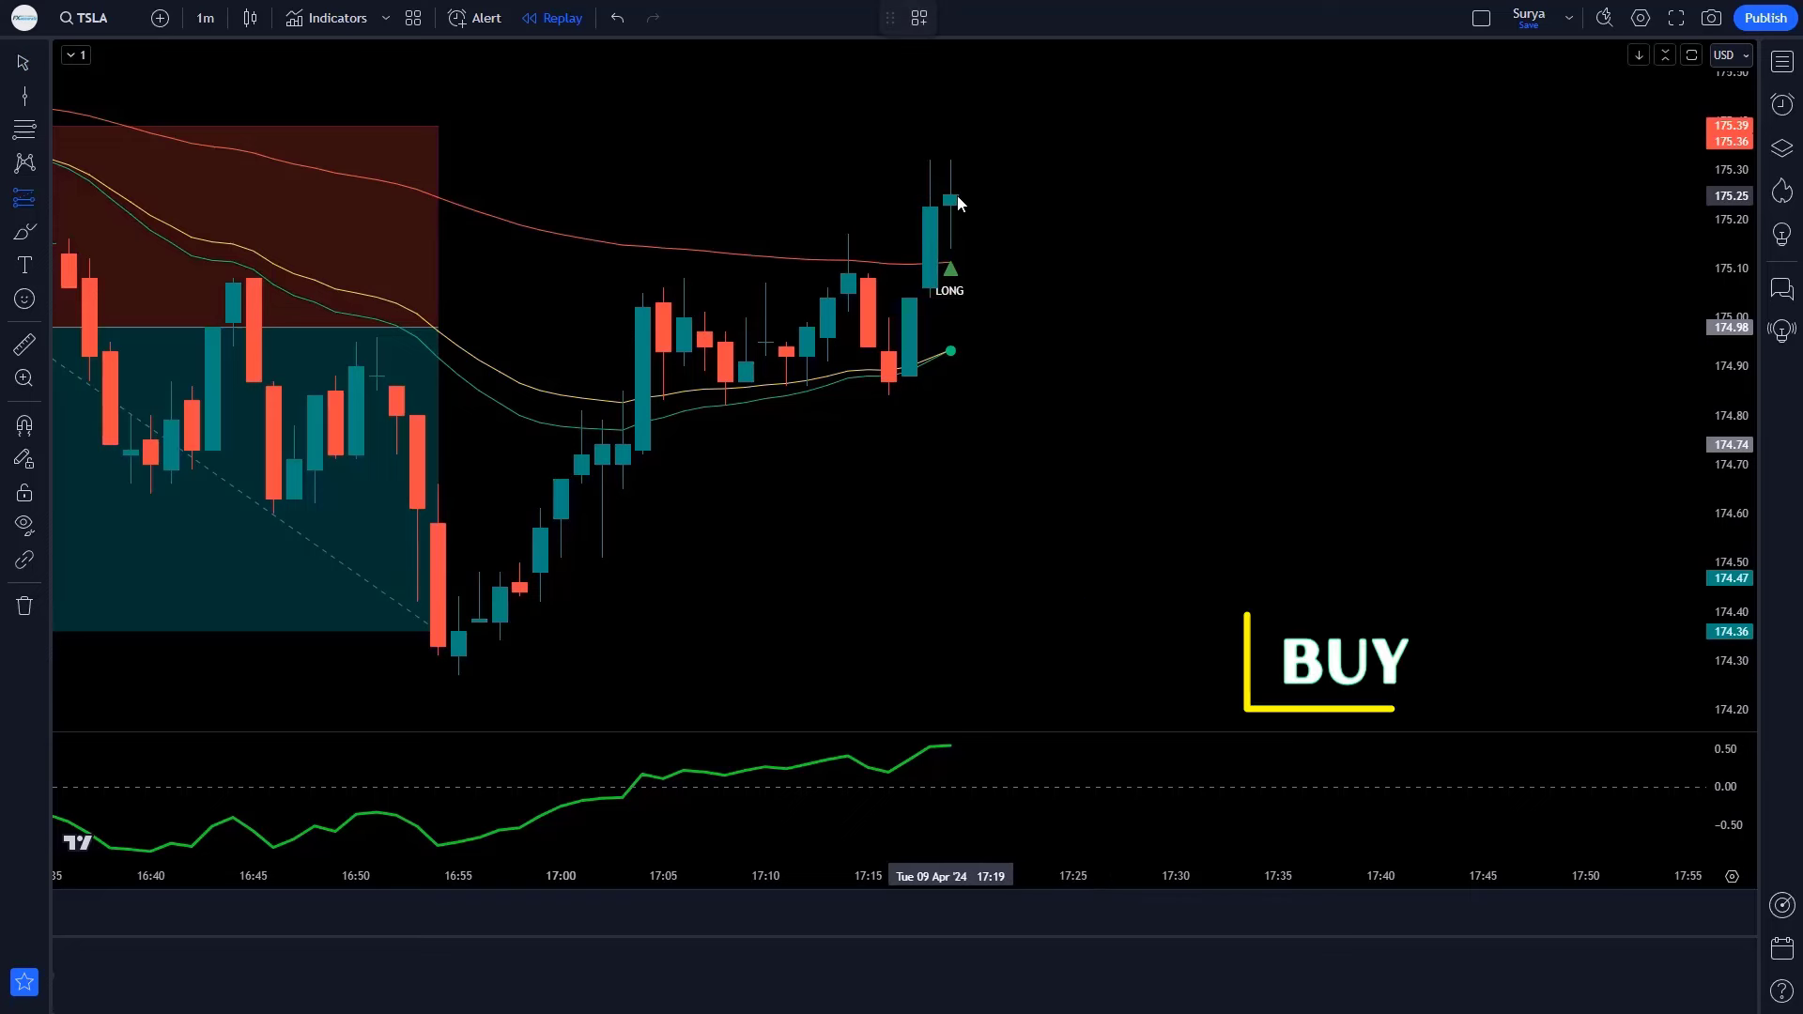
Draw a long position at the 17:19 LONG candle with entry about 175.25, stop 174.86 and target 175.84, ending at about 17:38.
left_click(957, 198)
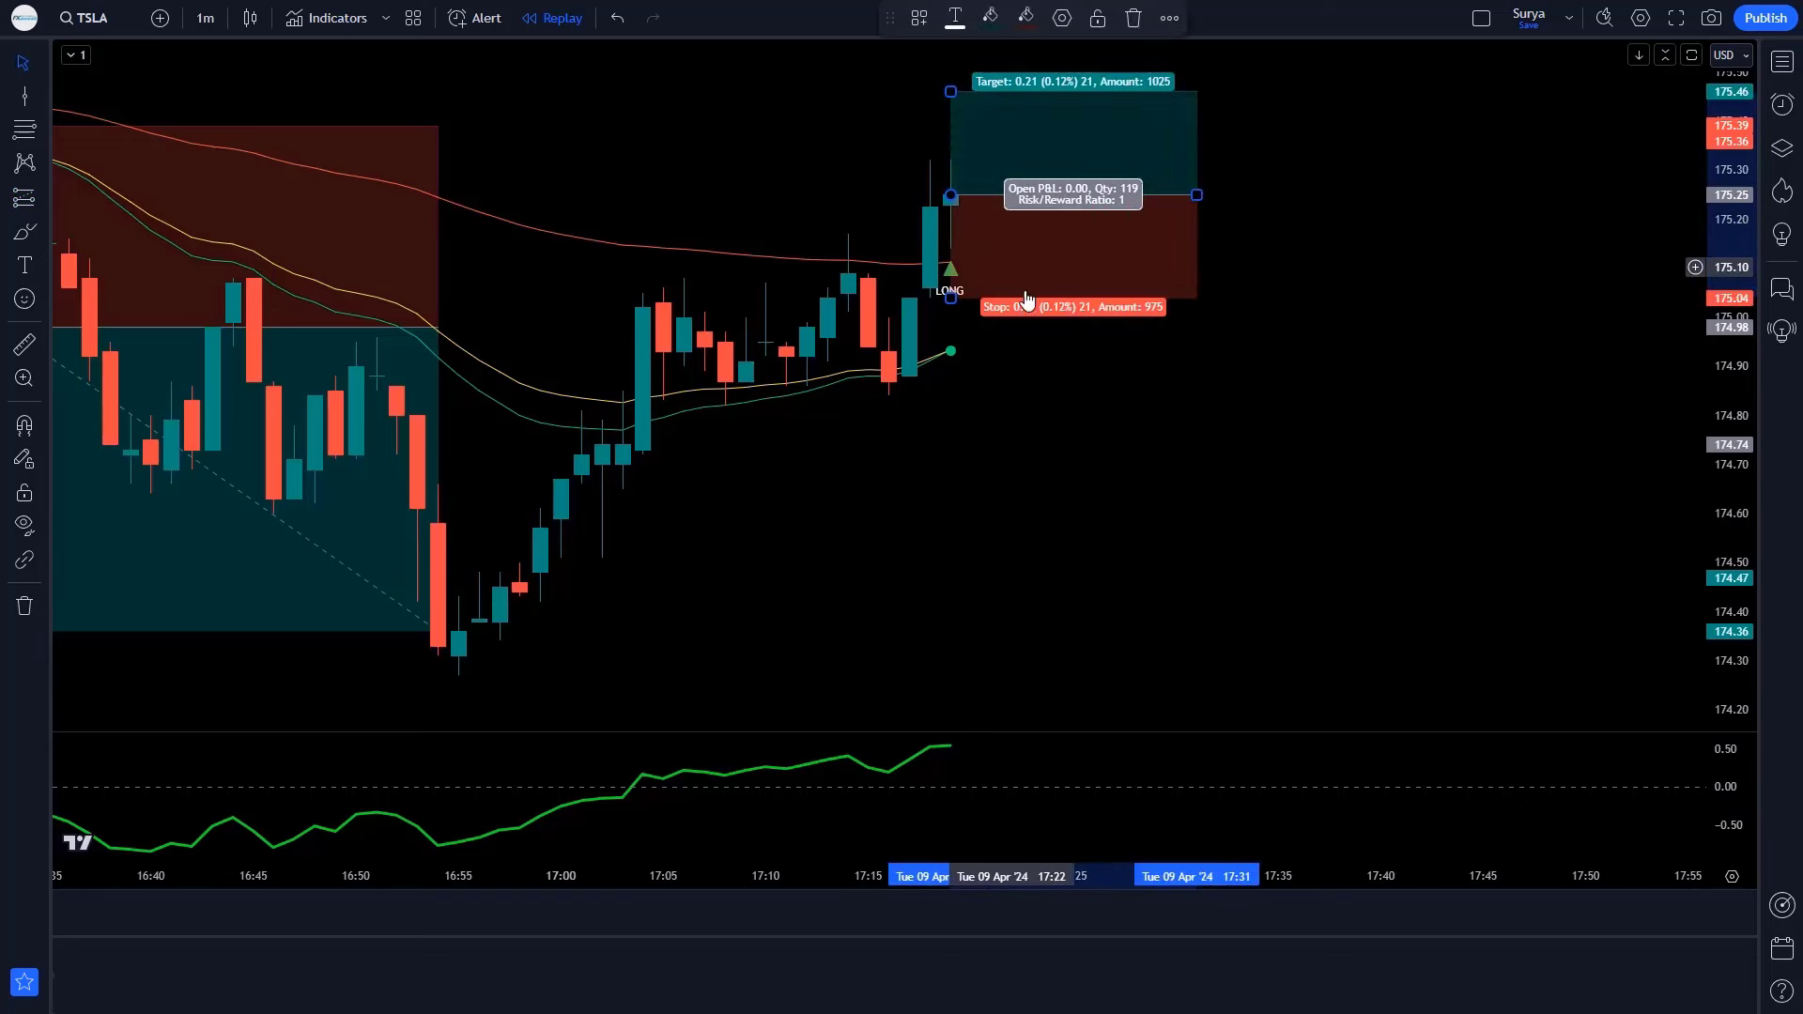
left_click_drag(950, 298, 934, 383)
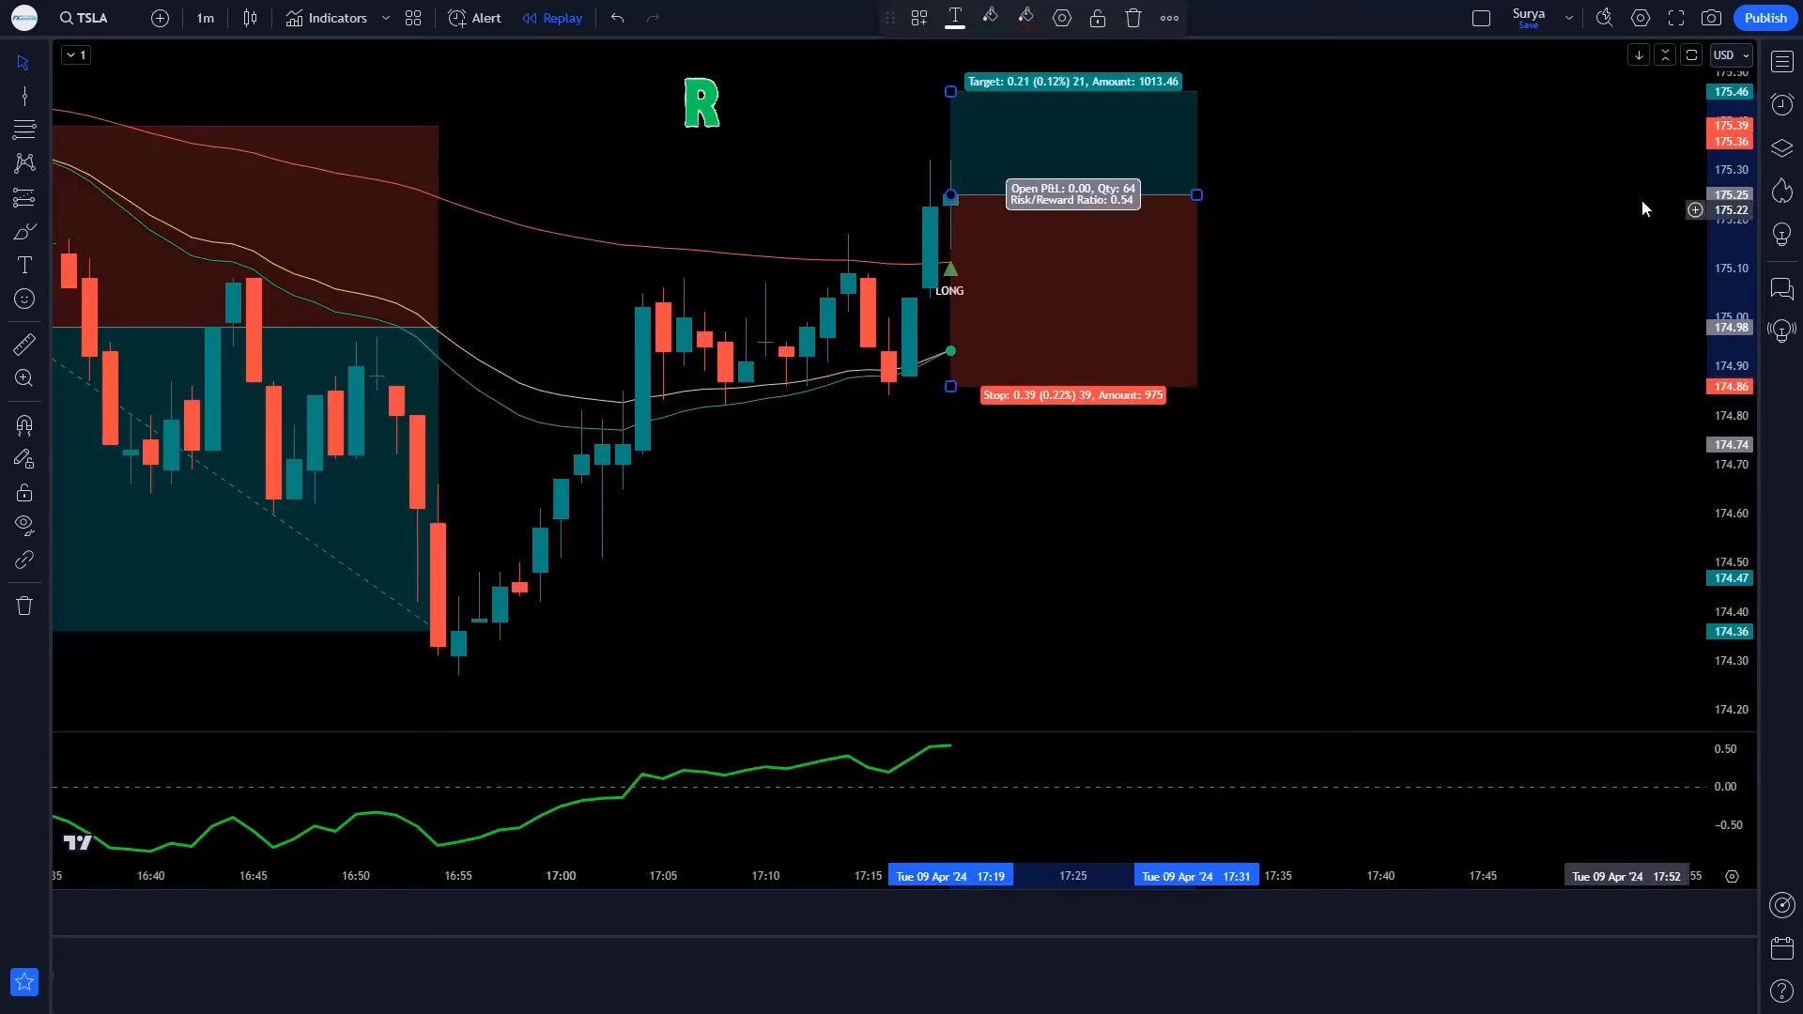
left_click_drag(1726, 451, 1726, 554)
left_click_drag(950, 257, 950, 149)
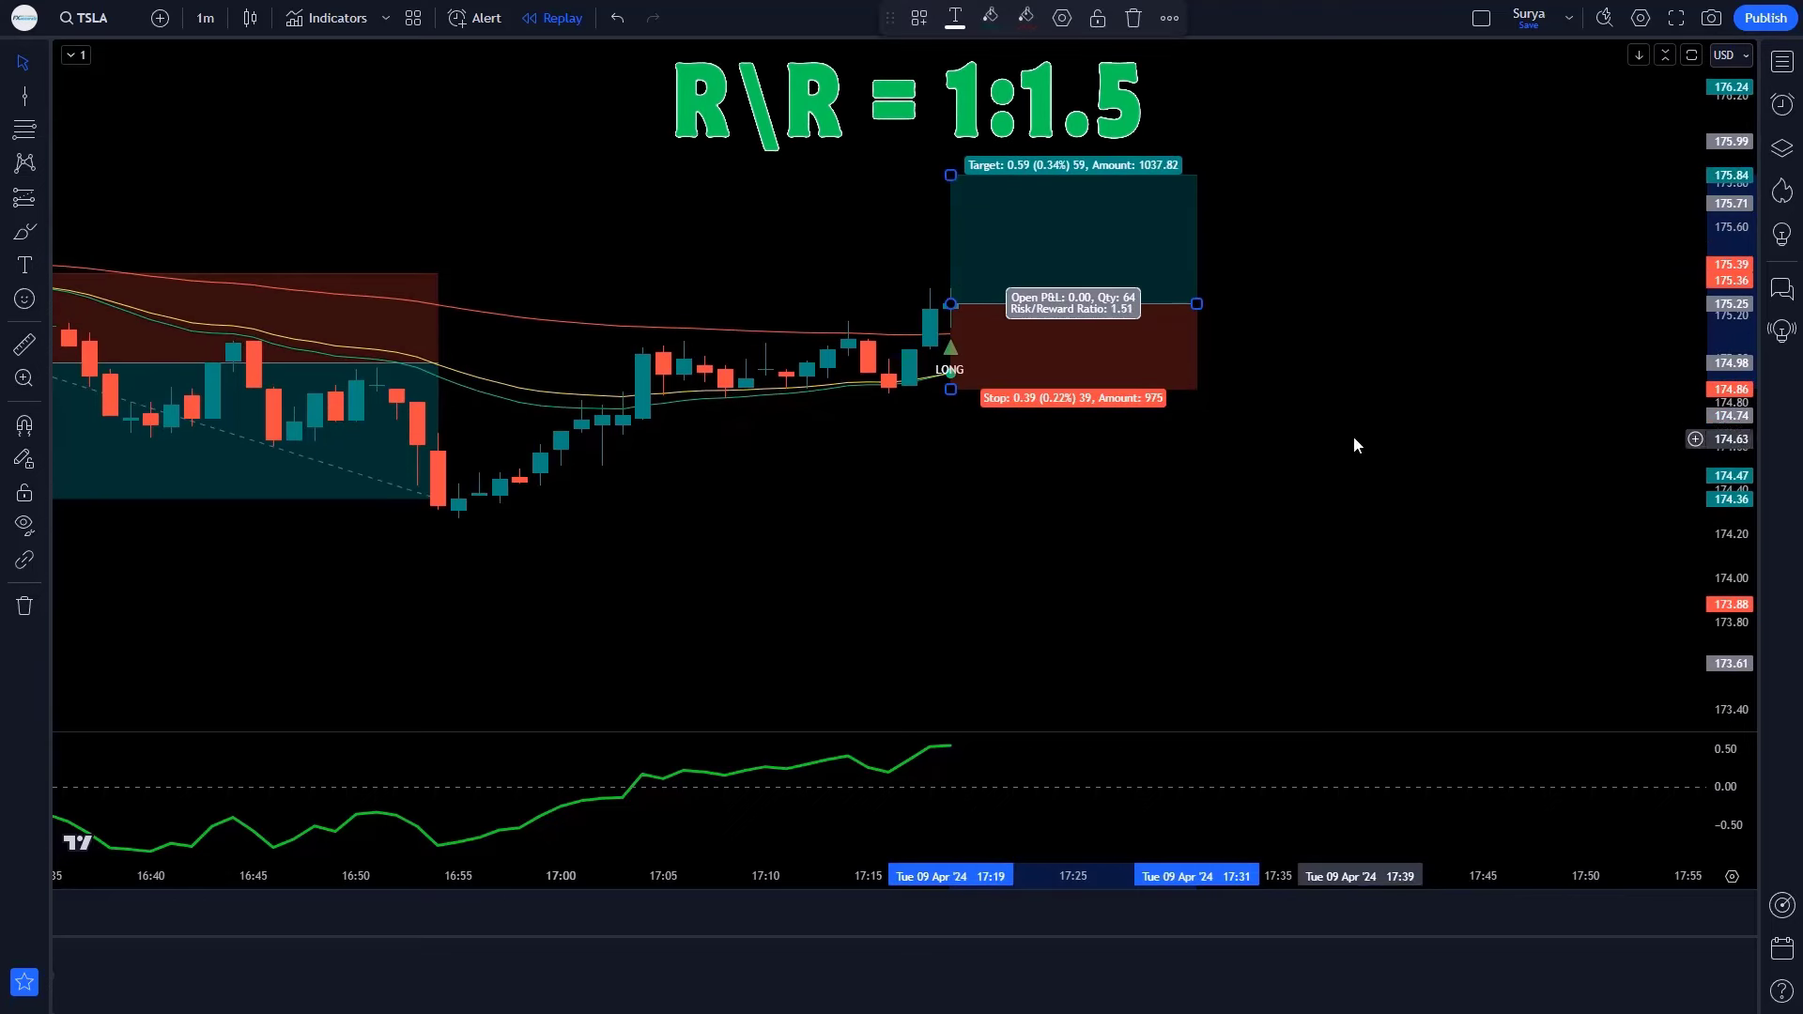
left_click(1719, 717)
left_click(1465, 604)
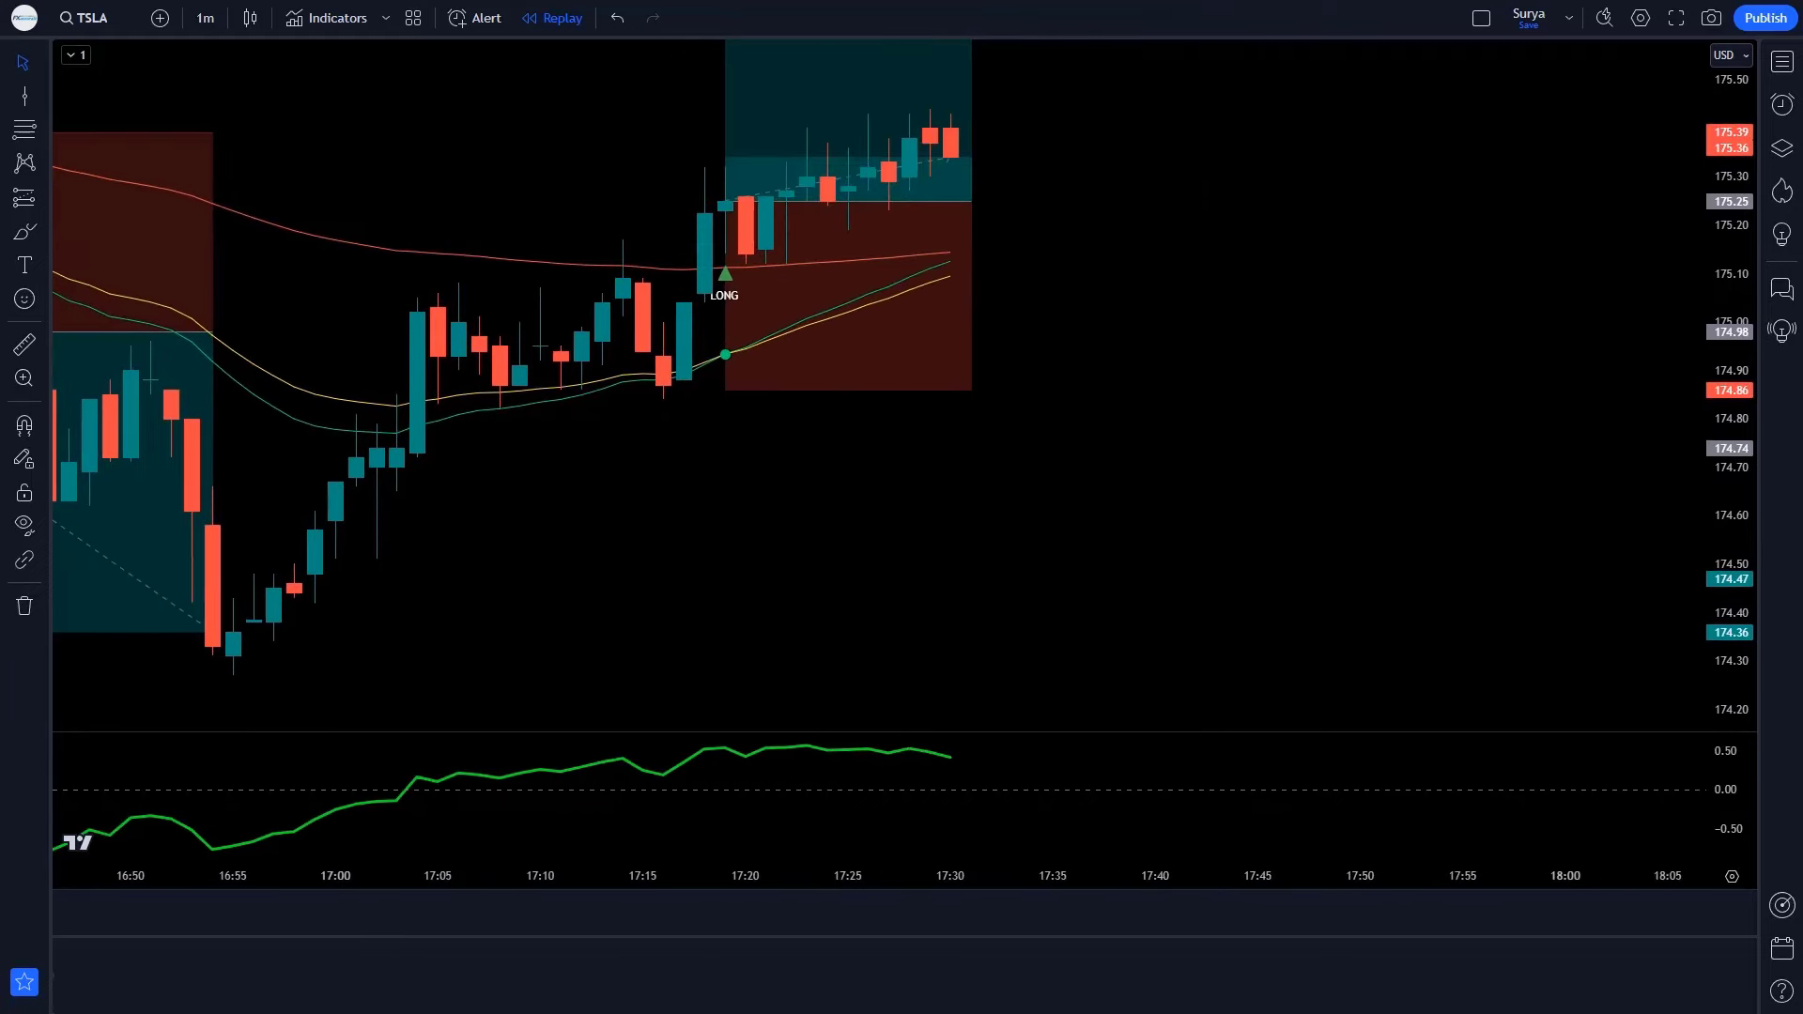
left_click_drag(950, 246, 1493, 411)
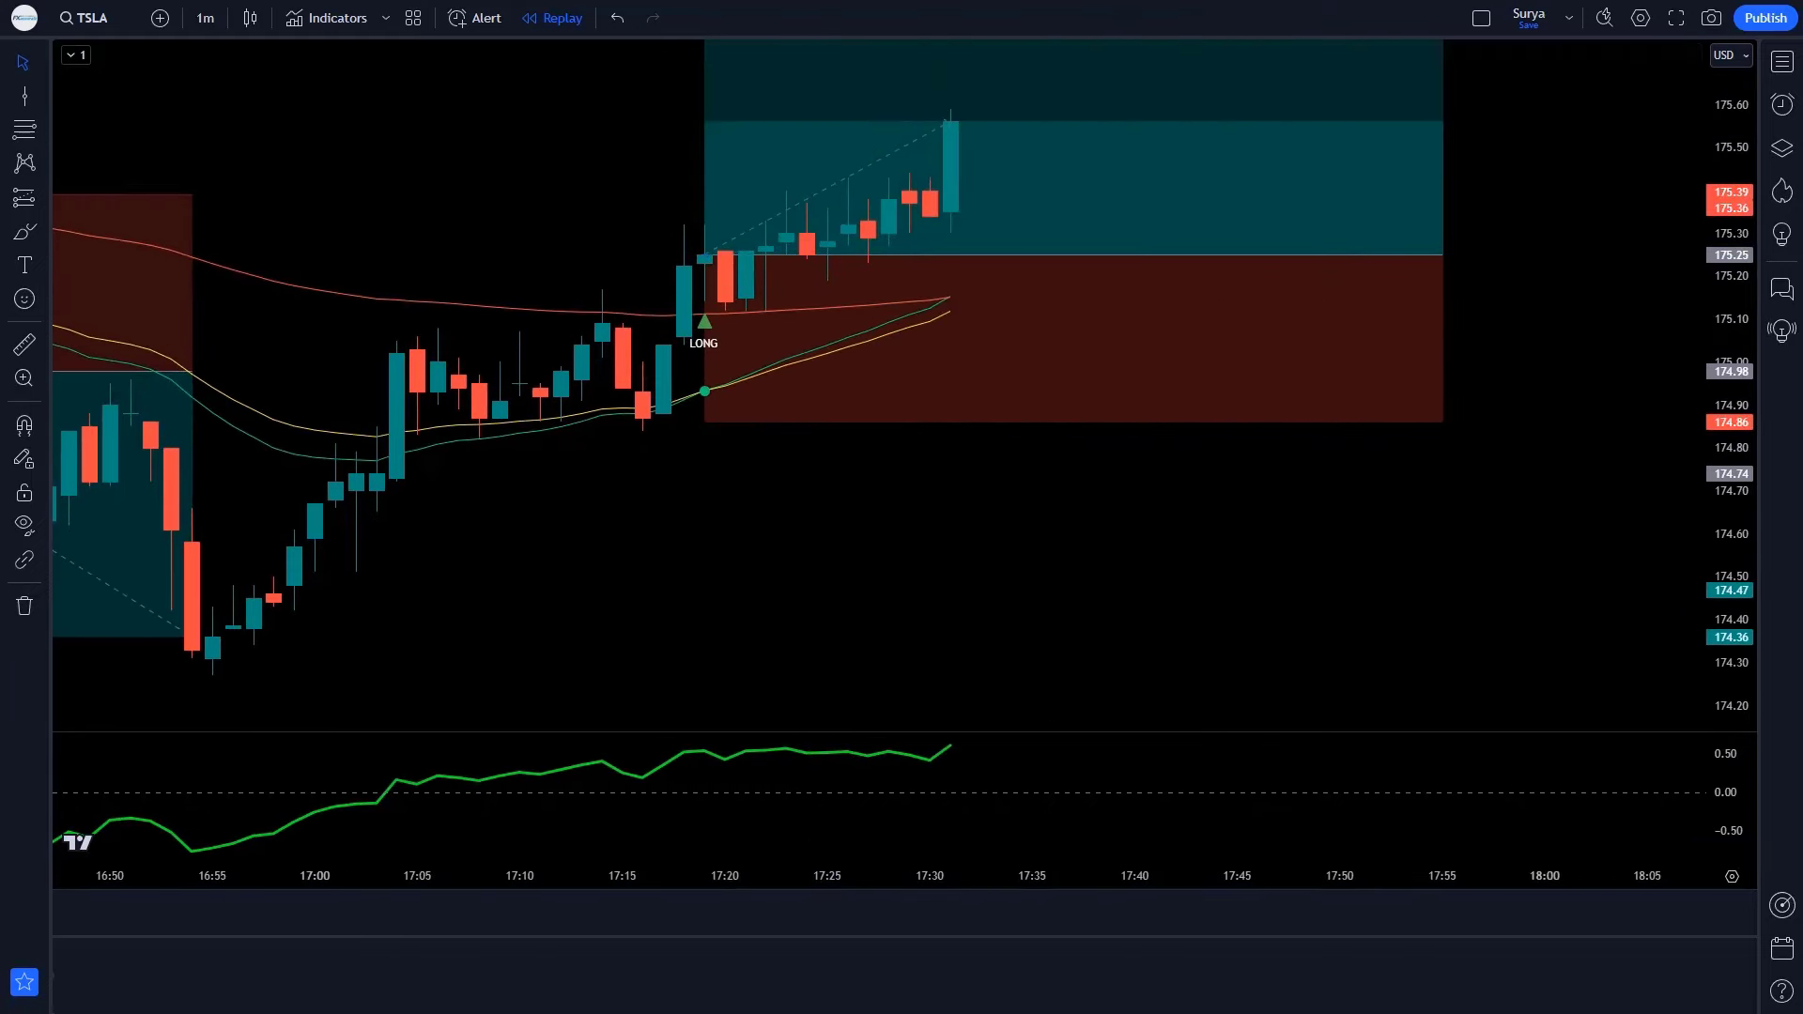
left_click(1259, 459)
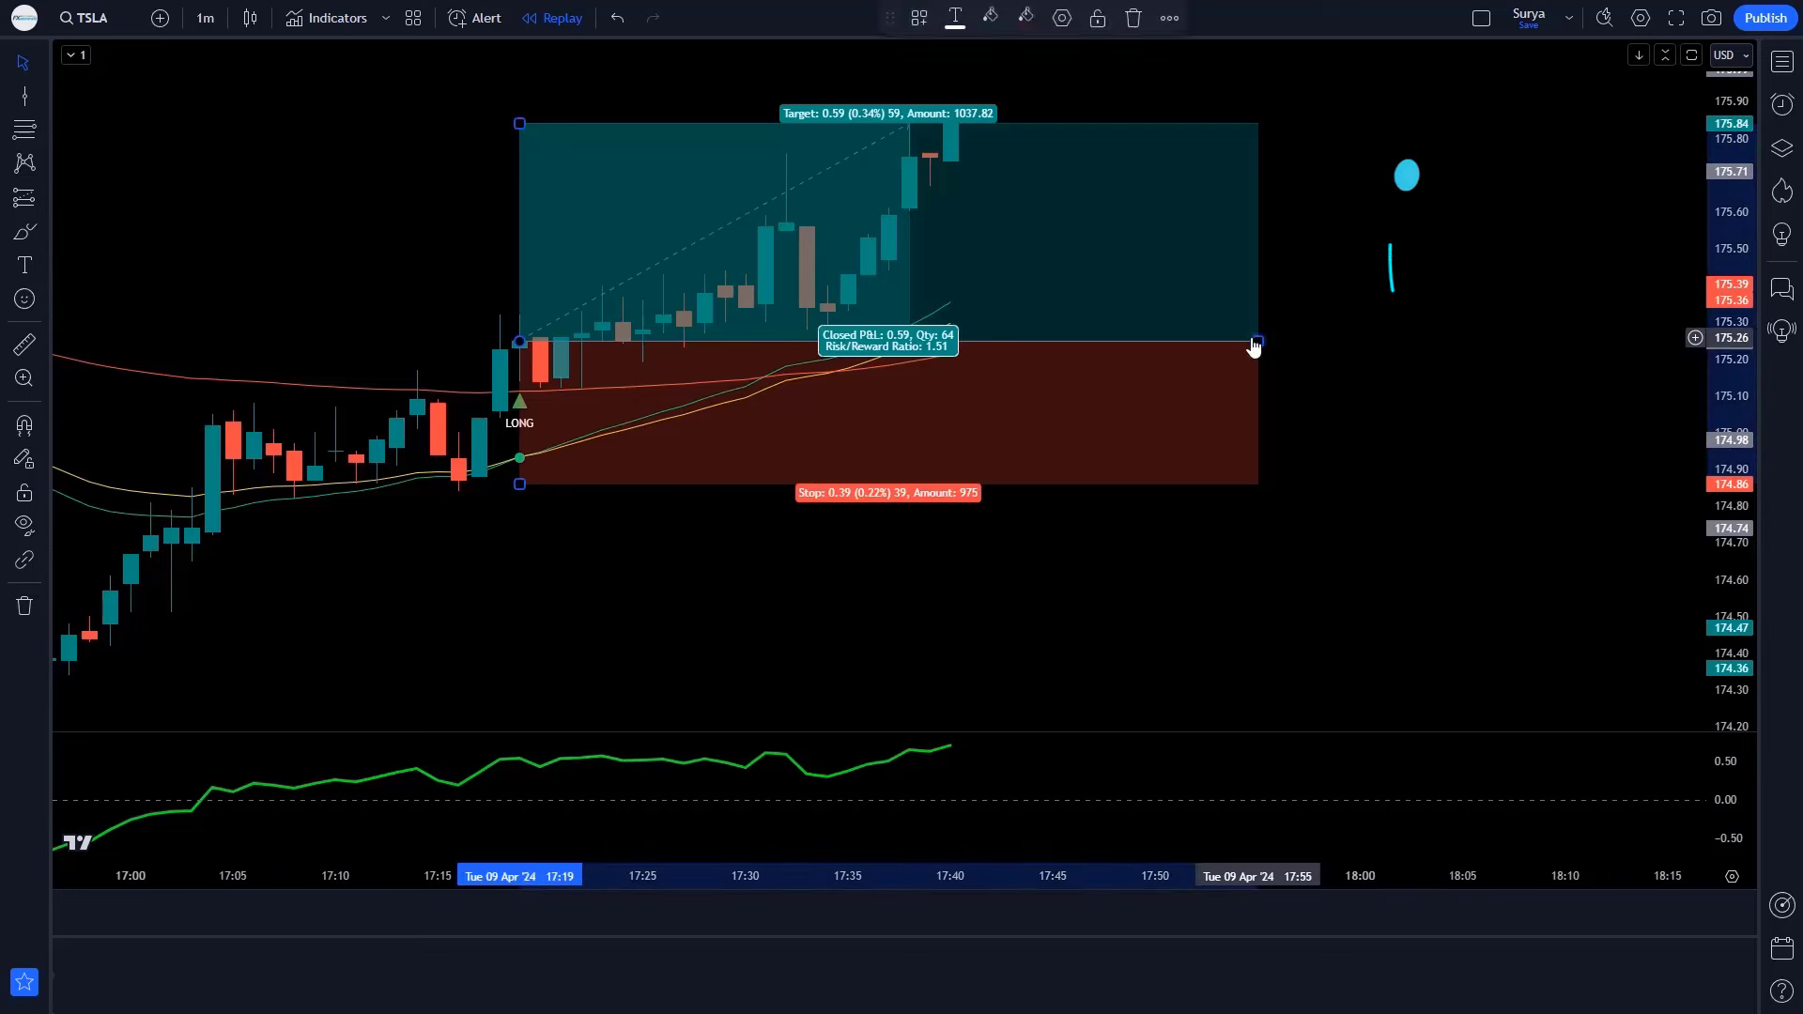
left_click_drag(1251, 347, 909, 333)
left_click(1001, 338)
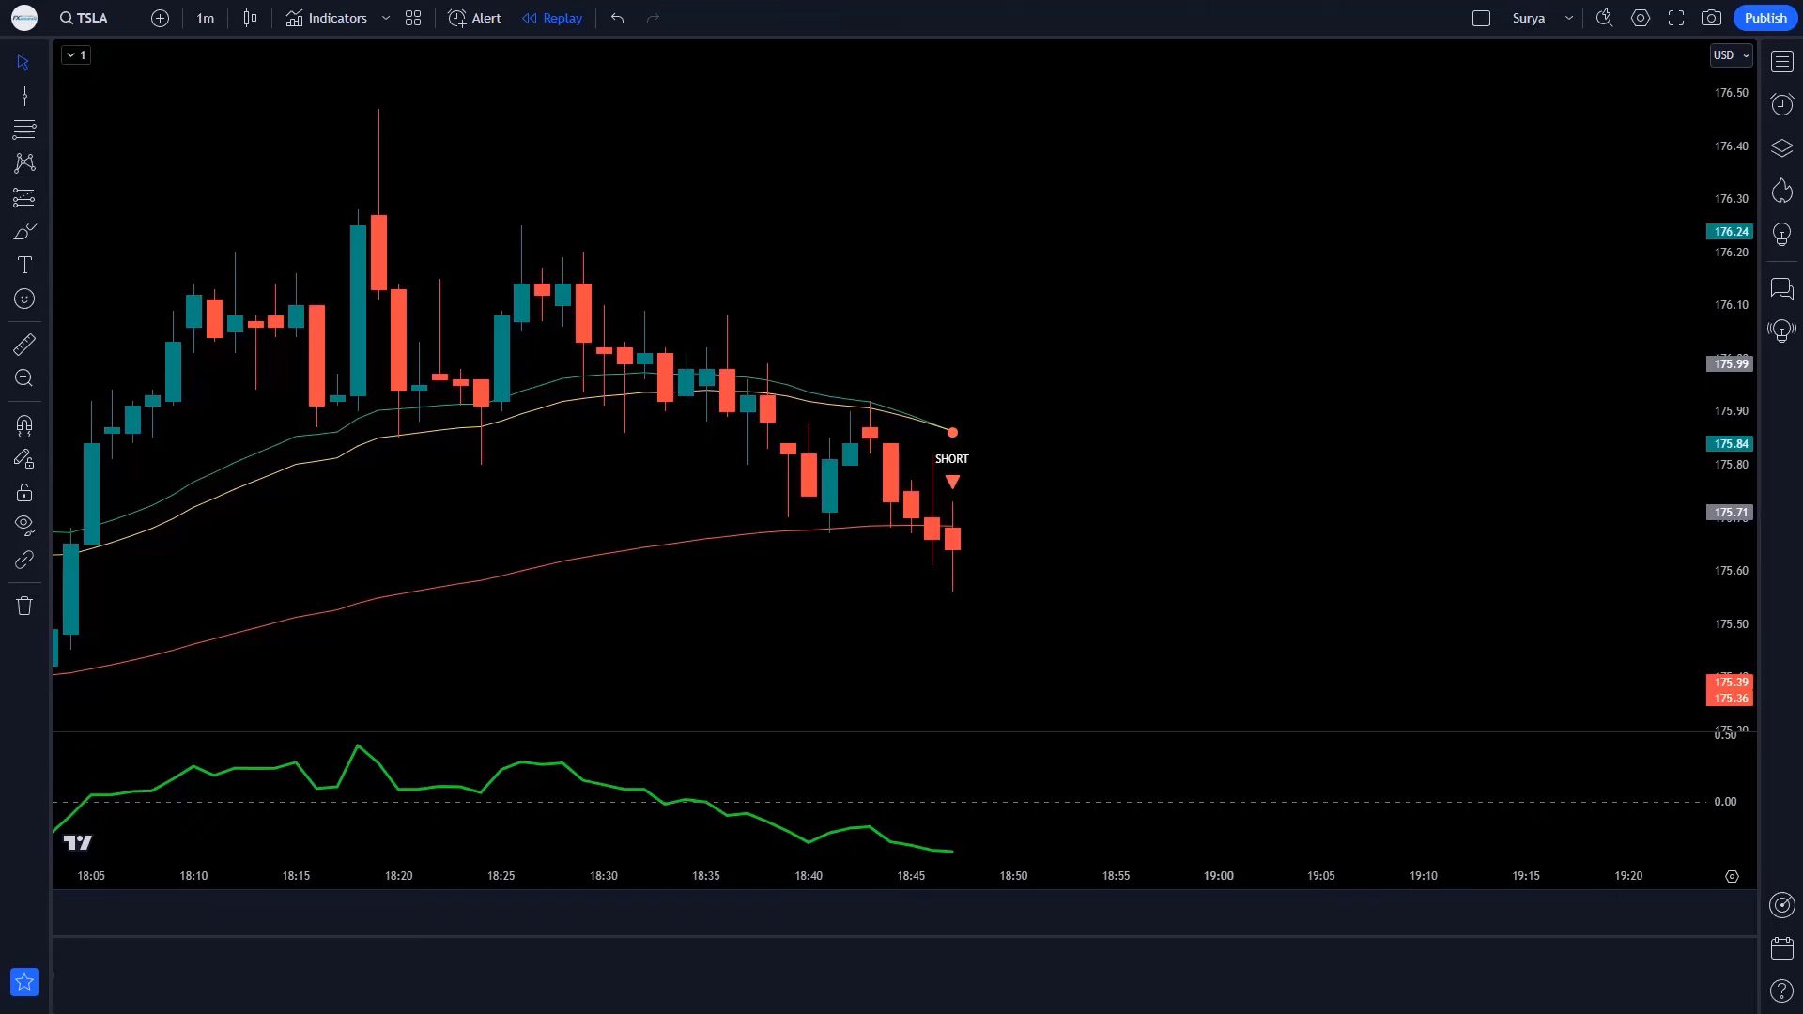
Draw a short position at the 18:47 SHORT candle with entry about 175.65, stop 175.91 and the target lowered below 175.30.
left_click(953, 547)
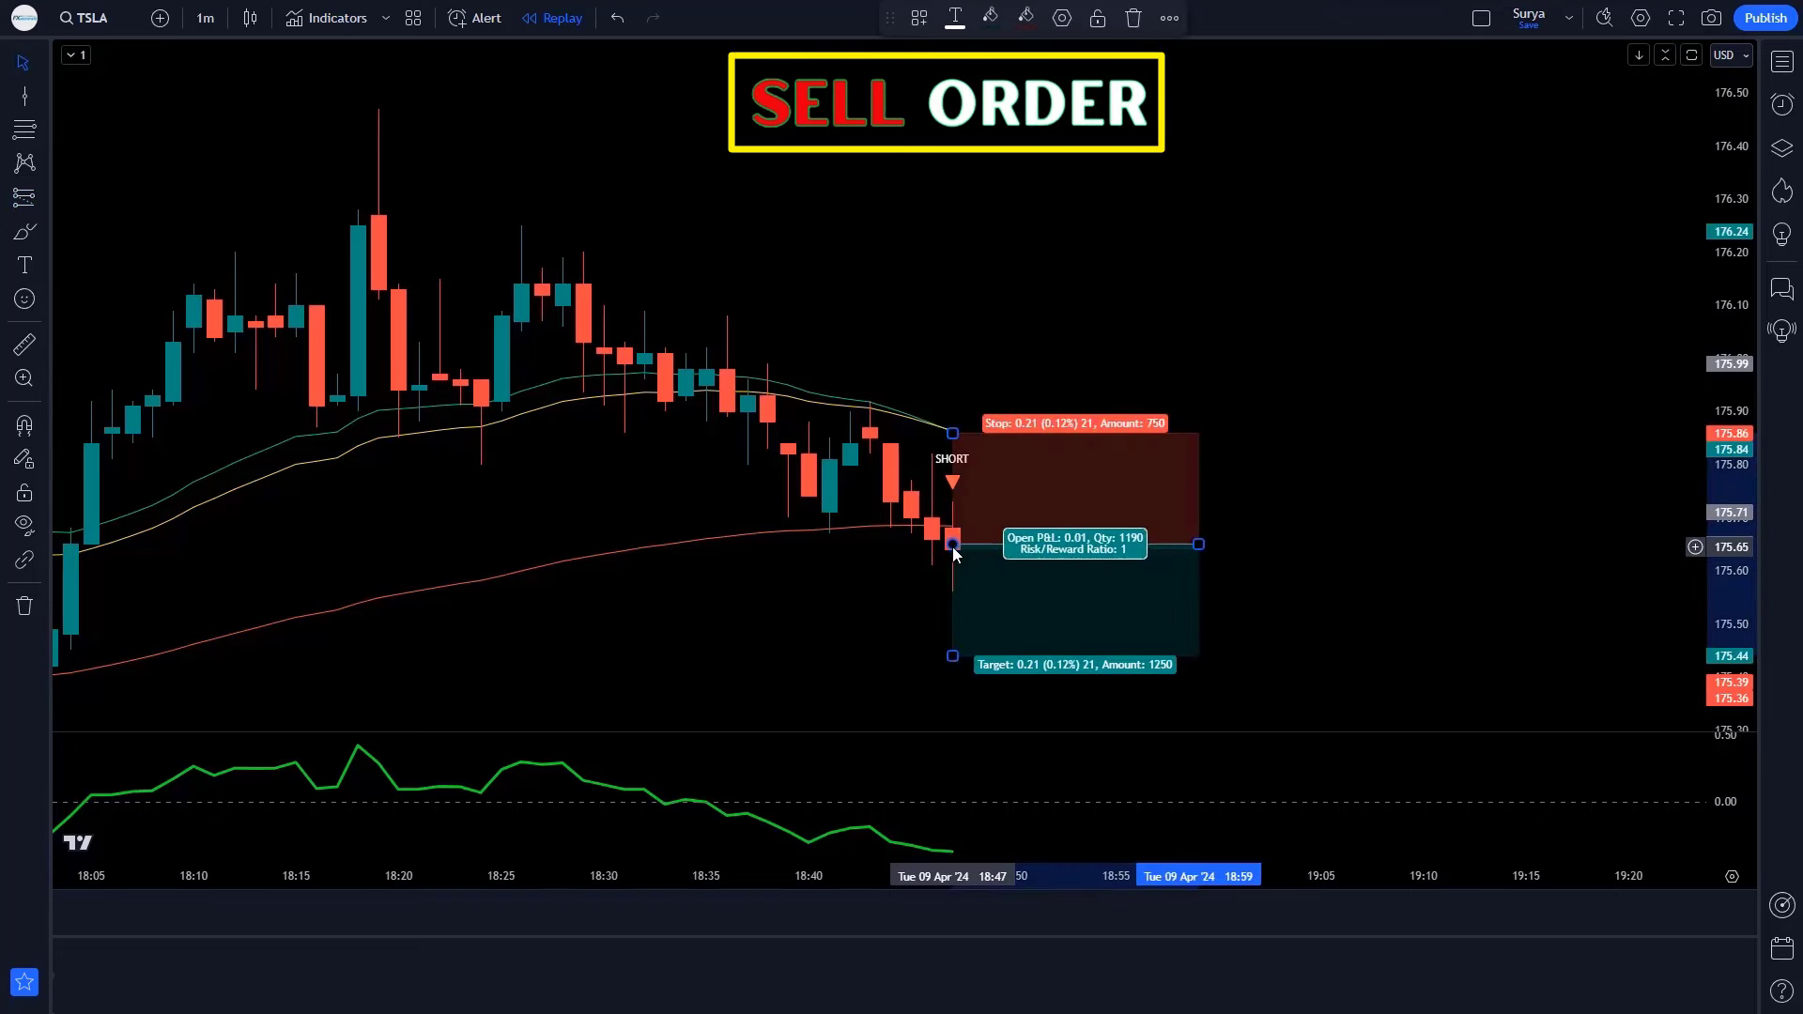
left_click_drag(952, 433, 947, 406)
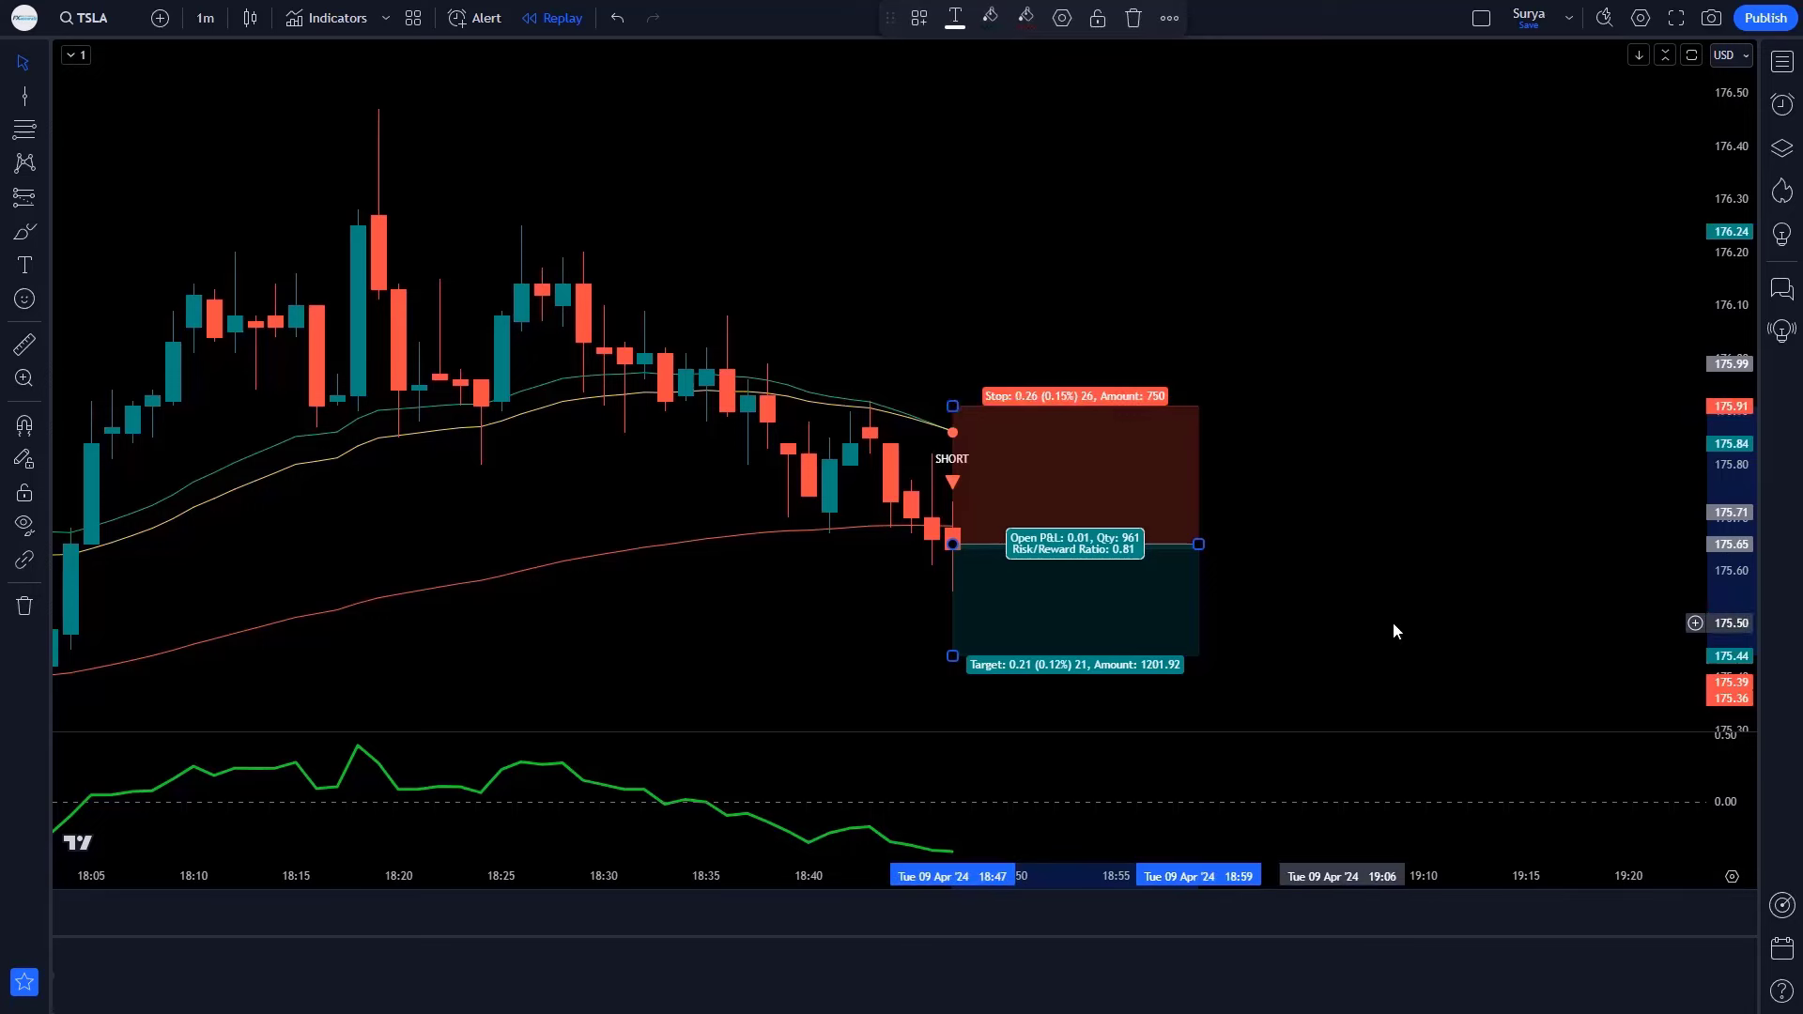
left_click_drag(1737, 592, 1740, 619)
left_click_drag(952, 546, 952, 601)
left_click(1372, 575)
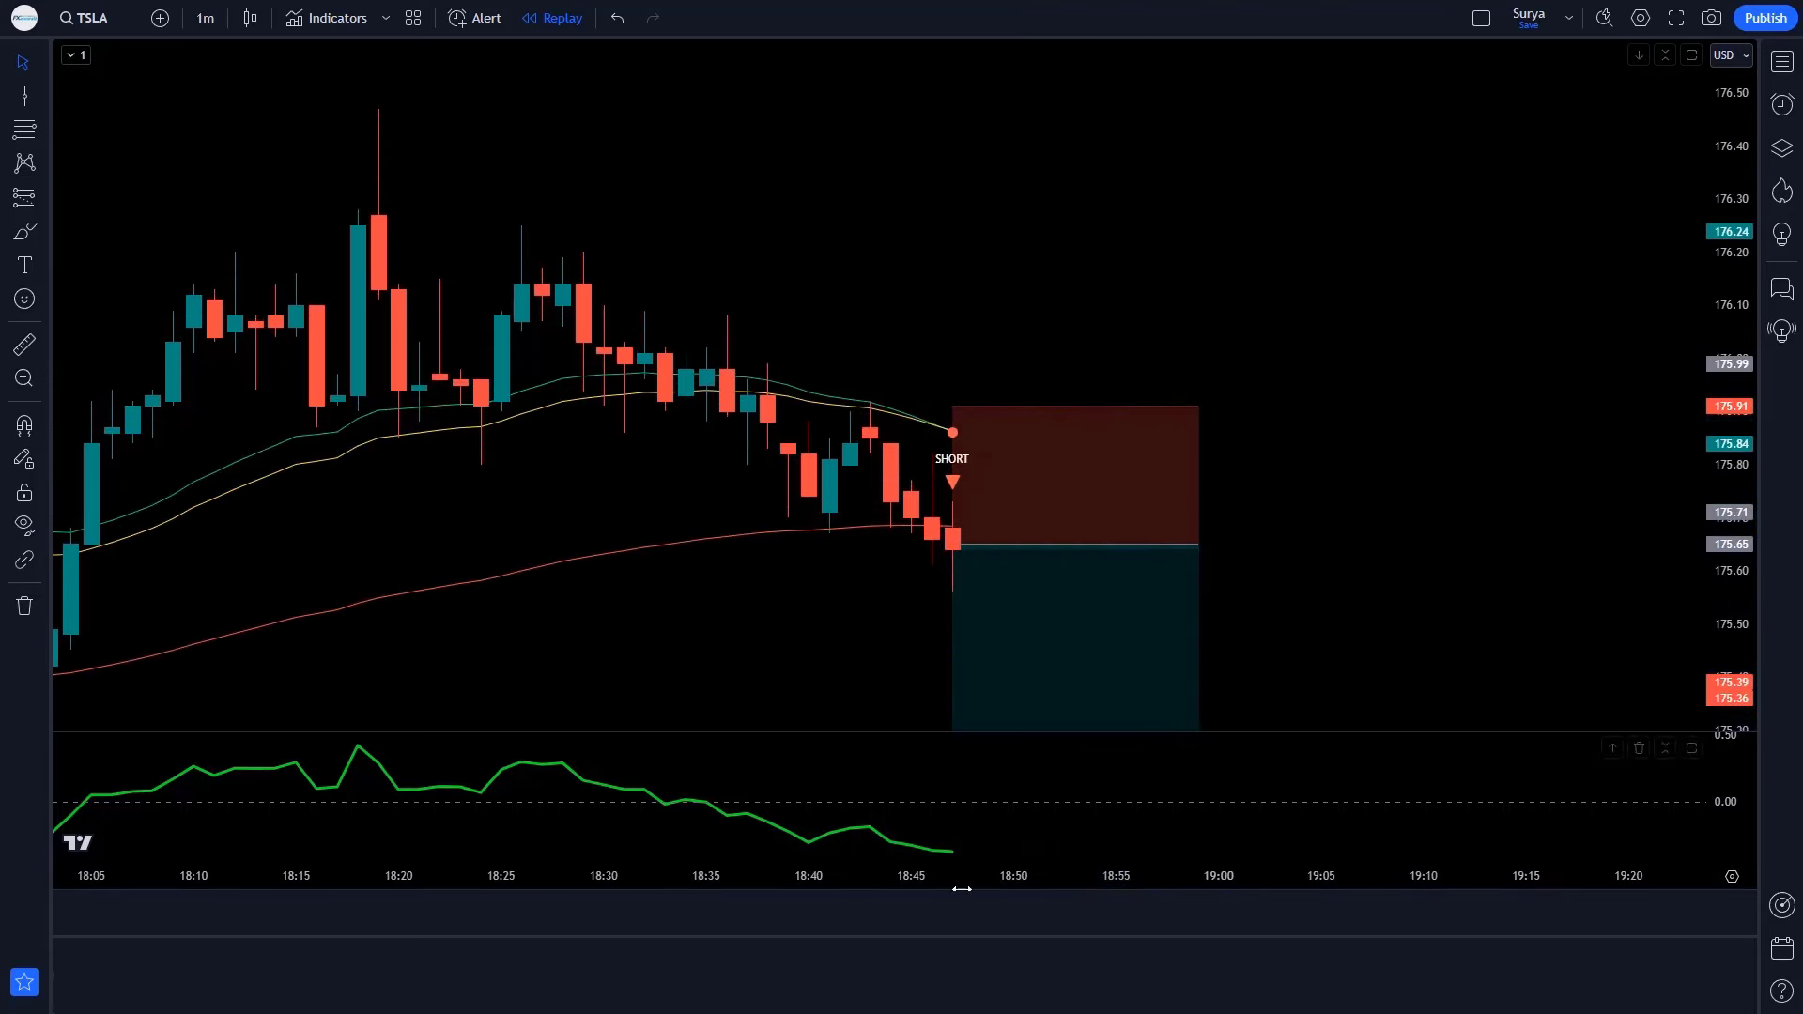